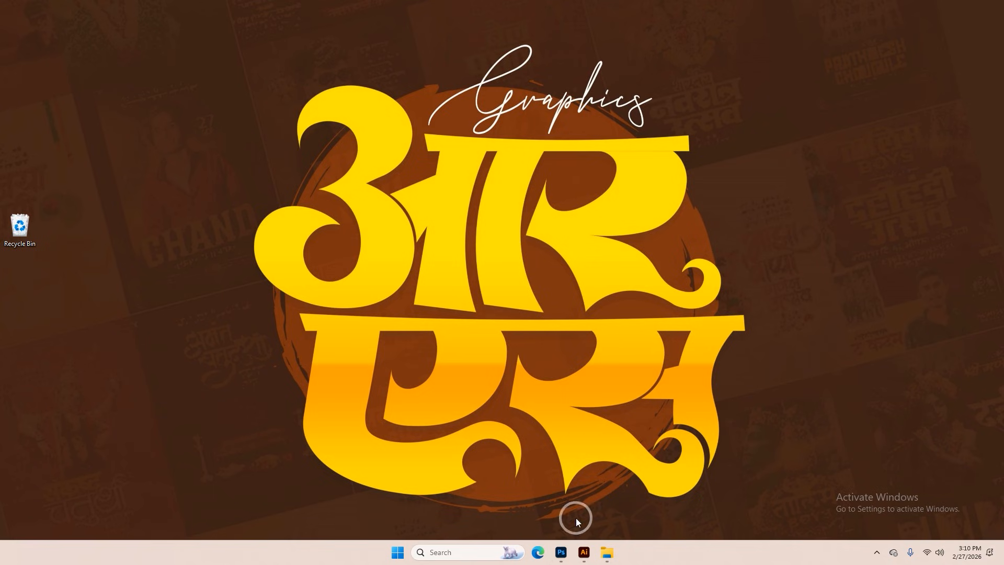
Switch to the Holi banner document in Photoshop and view its title and quote text up close
click(560, 553)
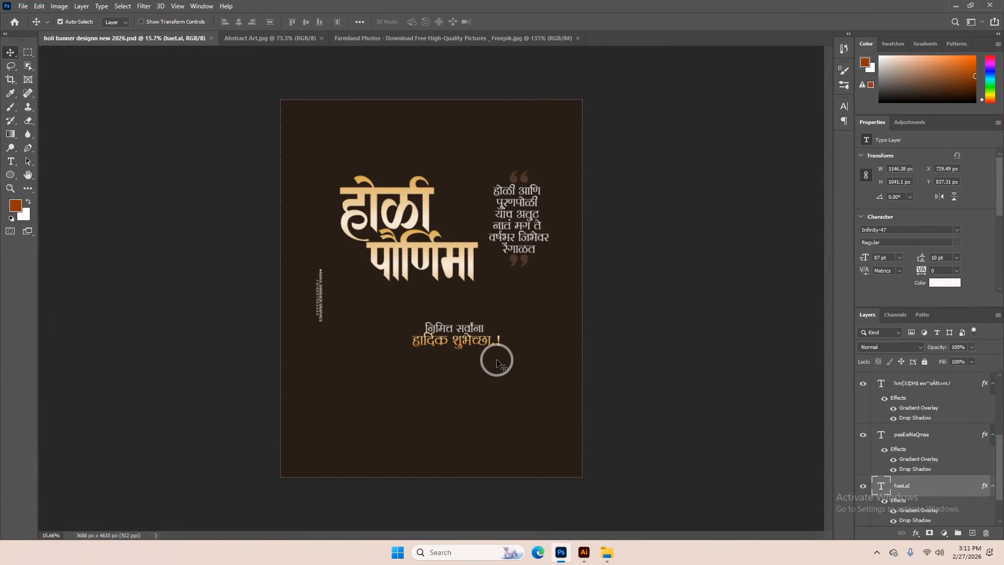
scroll(366, 170, up, 3)
scroll(368, 172, up, 3)
scroll(370, 173, down, 5)
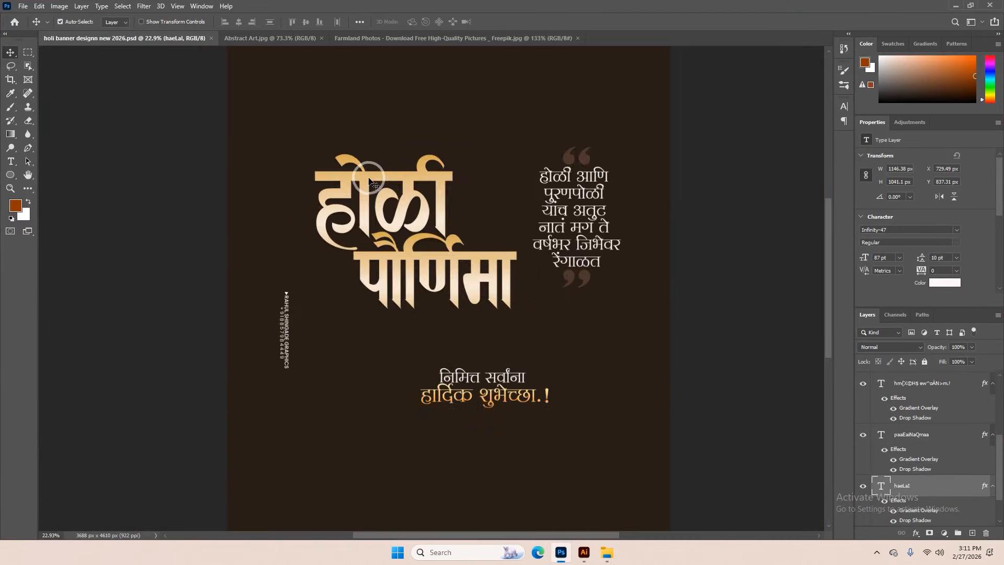
scroll(492, 284, up, 5)
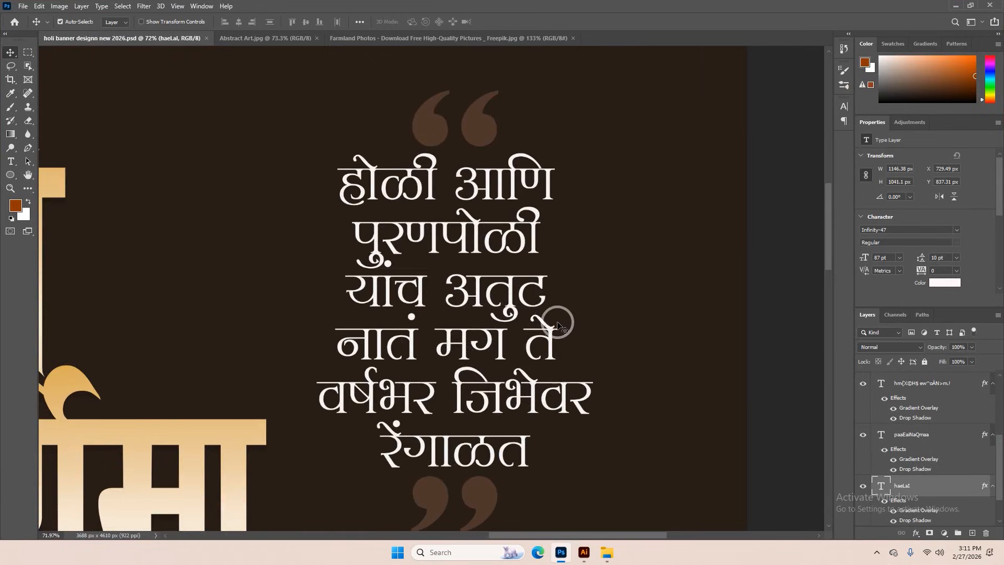
Set the leading of the white quote paragraph to 11 pt
double_click(497, 248)
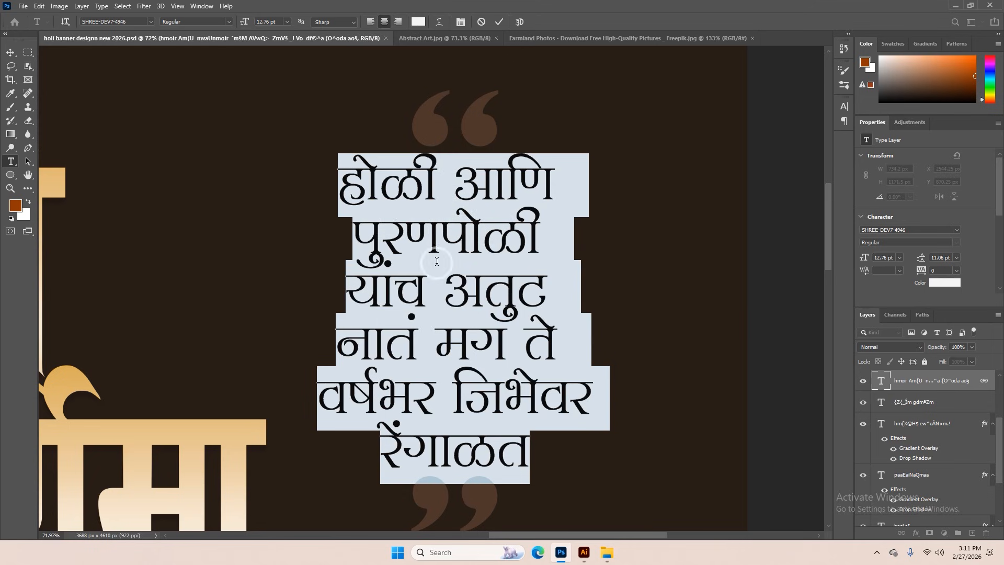
drag(437, 261, 800, 143)
click(841, 108)
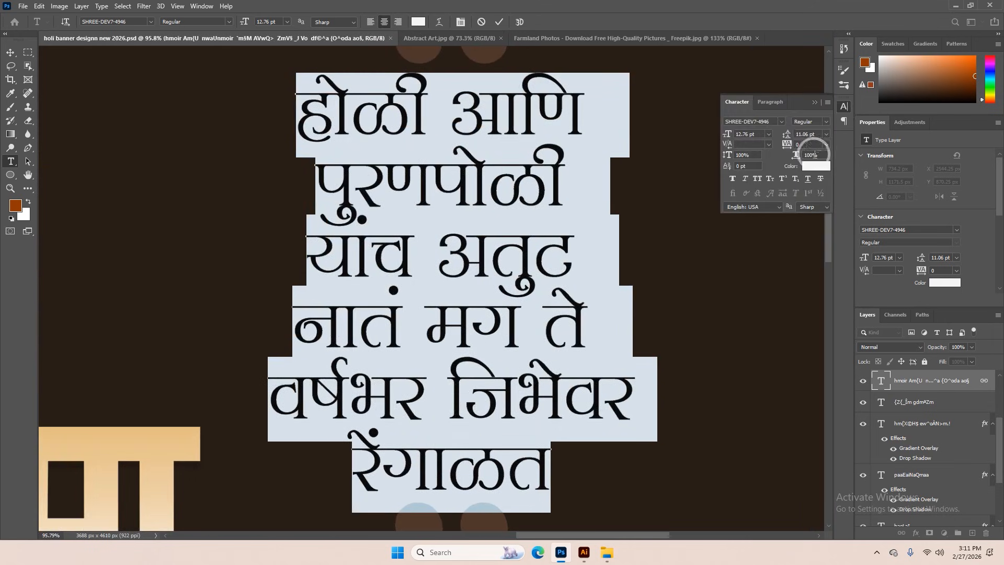
scroll(811, 134, down, 3)
scroll(812, 135, up, 3)
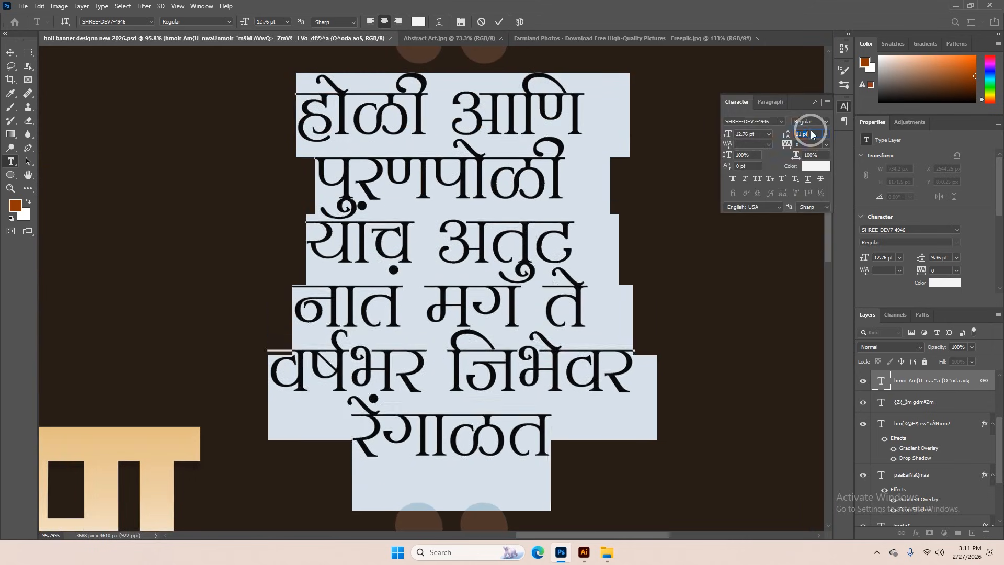
click(812, 112)
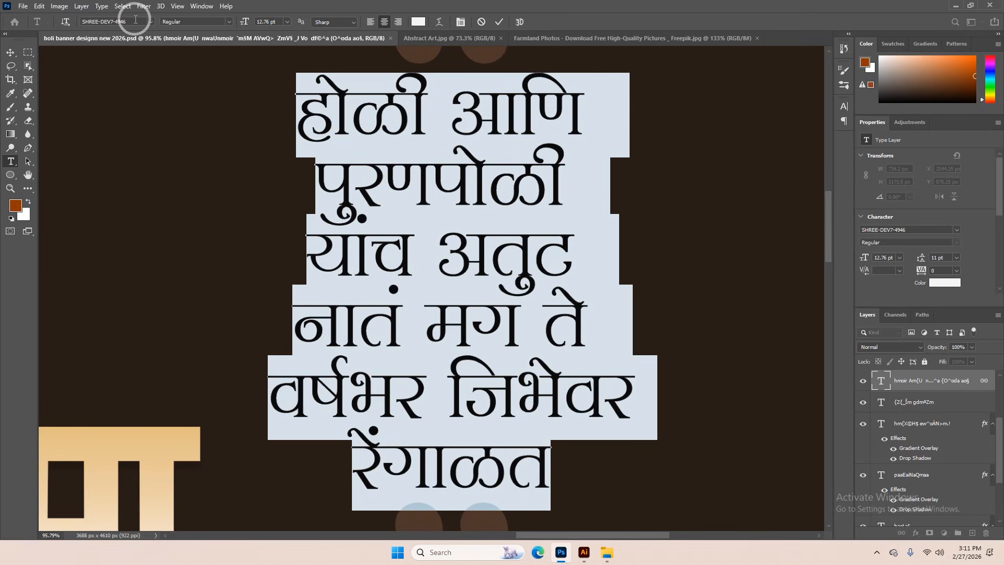
click(499, 21)
Check the font settings of the two greeting lines below the title
scroll(501, 125, down, 5)
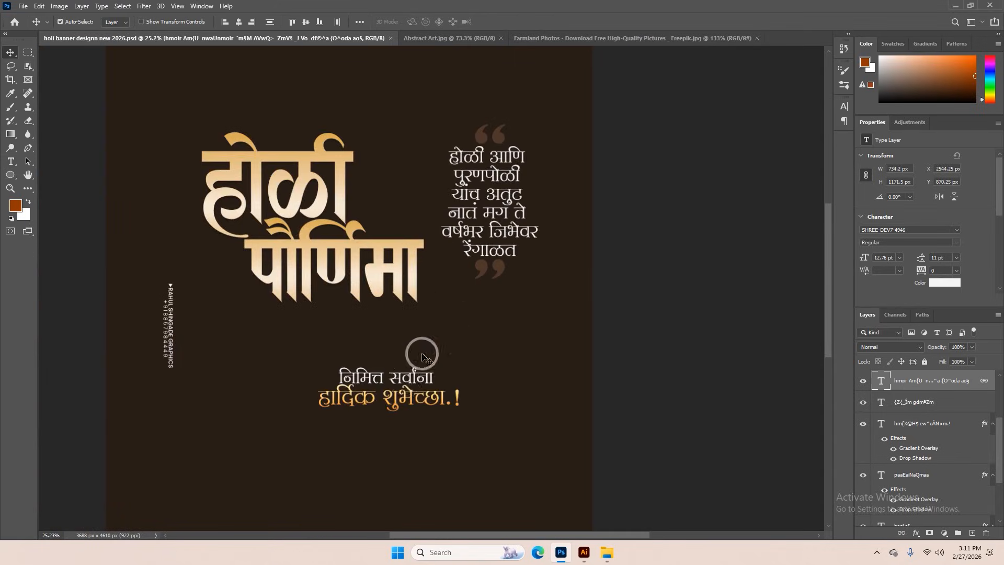
scroll(420, 343, up, 3)
double_click(420, 343)
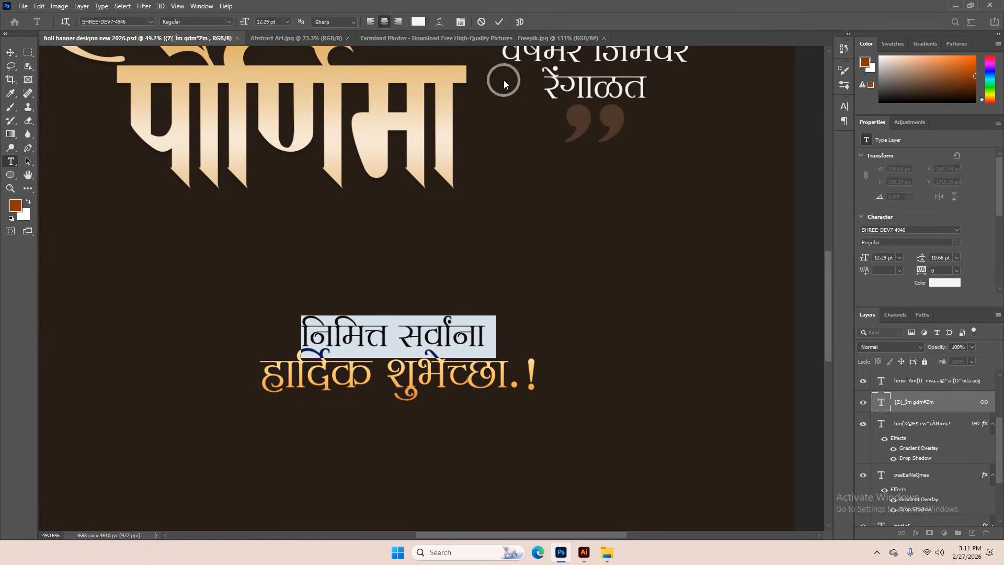
scroll(361, 348, up, 2)
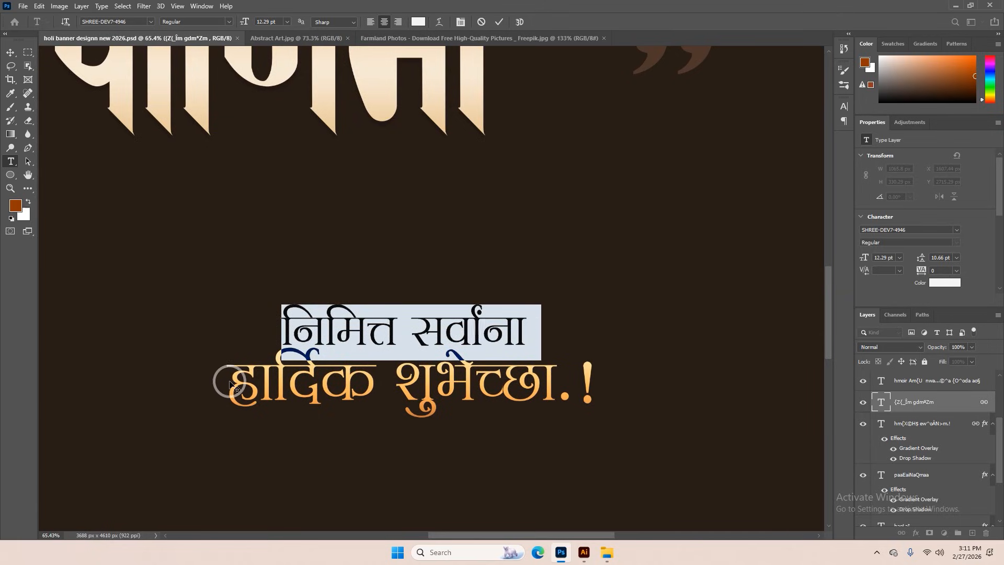
click(499, 22)
triple_click(499, 374)
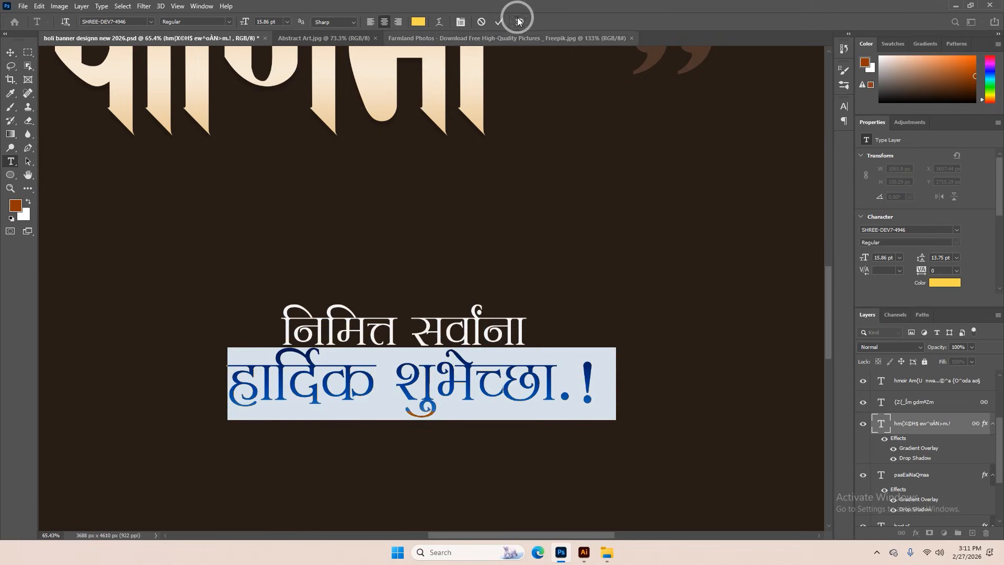
click(501, 22)
Try moving the two greeting lines down together
key(v)
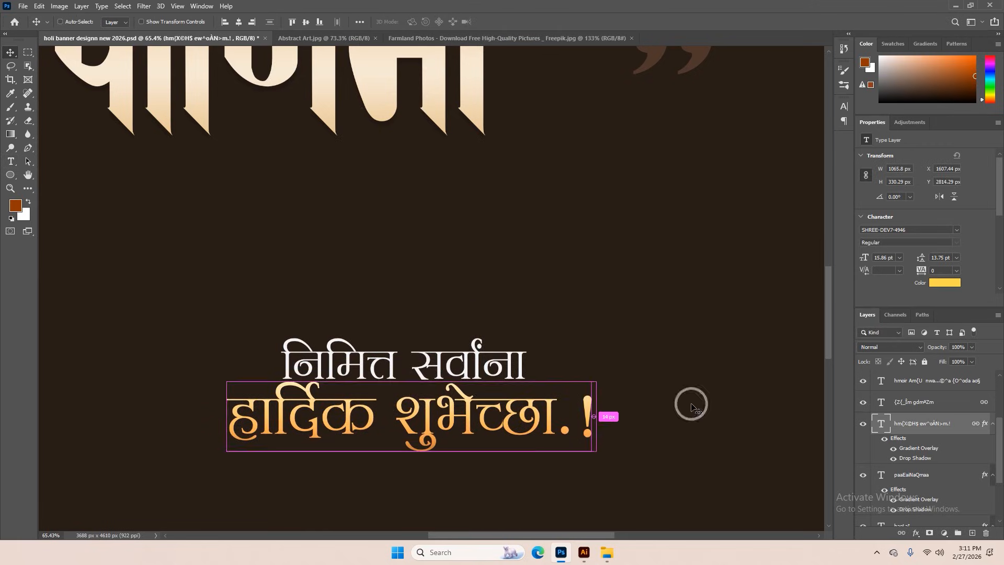
drag(497, 398, 491, 450)
key(ctrl+z)
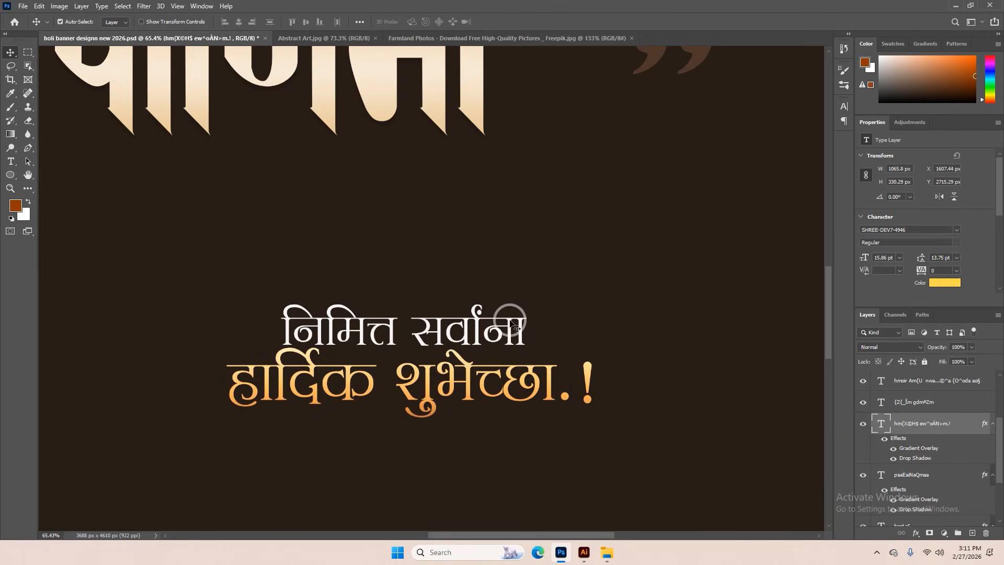
Link the two greeting text layers, testing the link by moving them together horizontally and undoing that move
shift+click(510, 324)
click(901, 533)
scroll(586, 384, down, 3)
drag(552, 382, 590, 382)
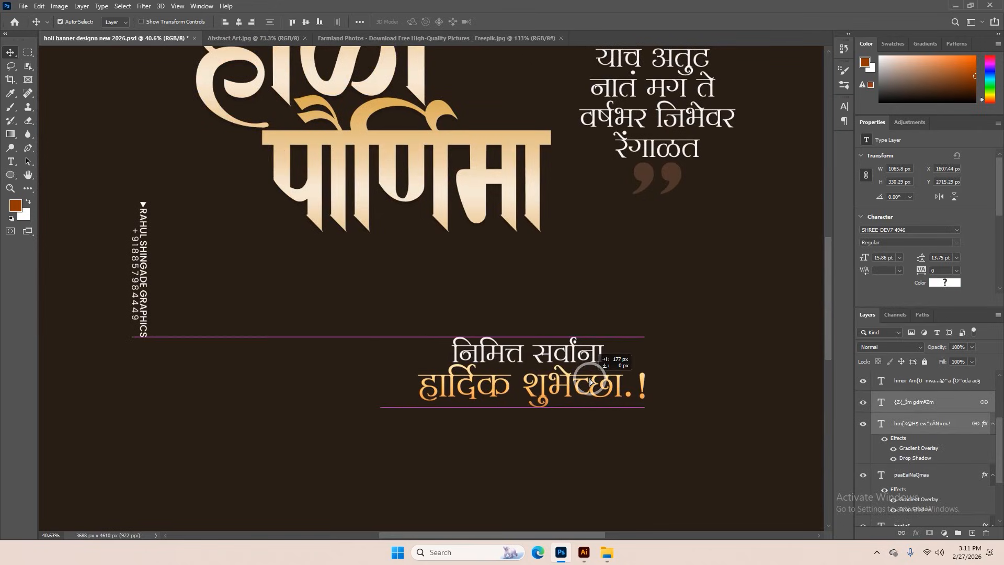
key(ctrl+z)
Examine the banner layout and the title lettering, including the gradient and shadow on the पौर्णिमा text
scroll(590, 382, down, 6)
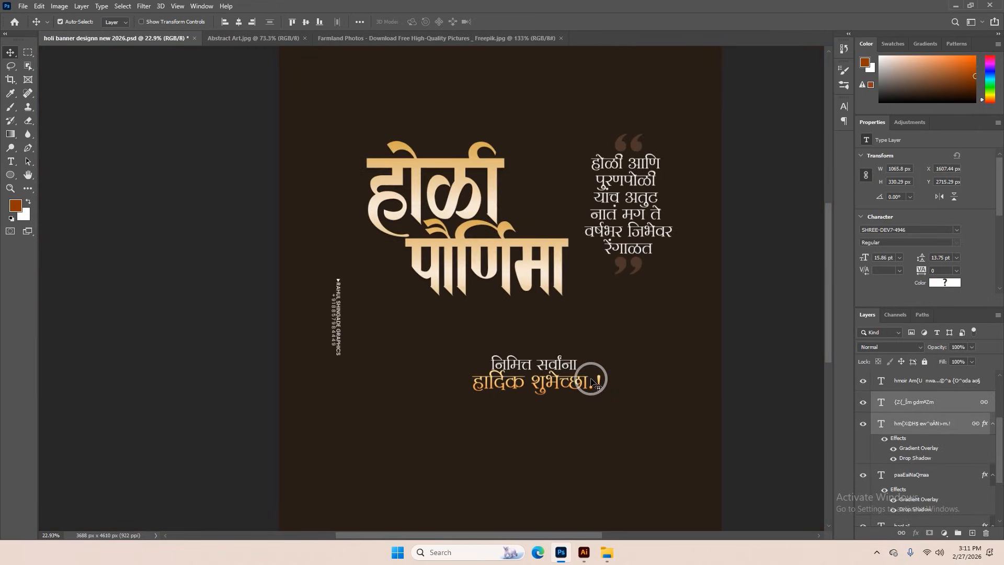
scroll(591, 381, down, 2)
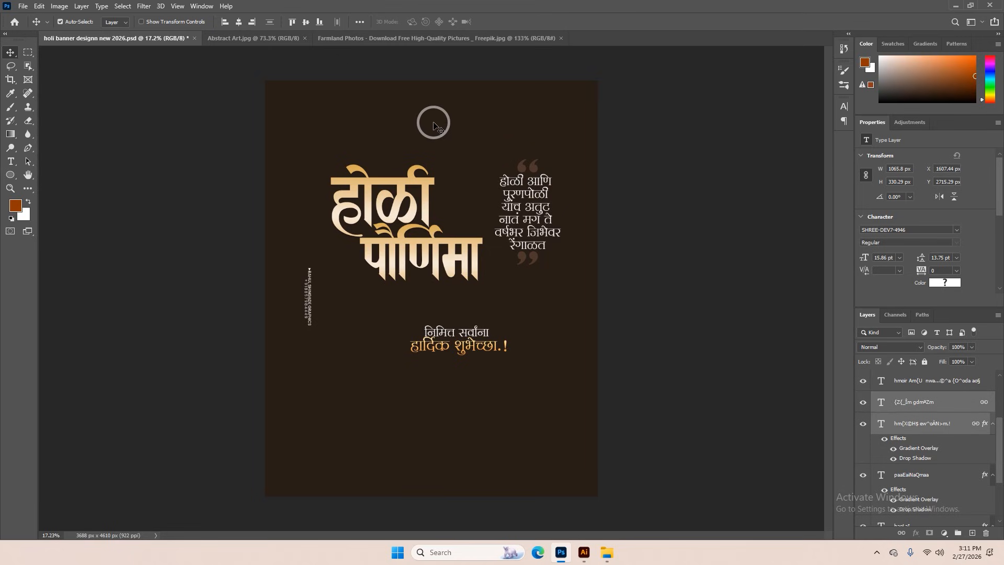
scroll(434, 125, up, 2)
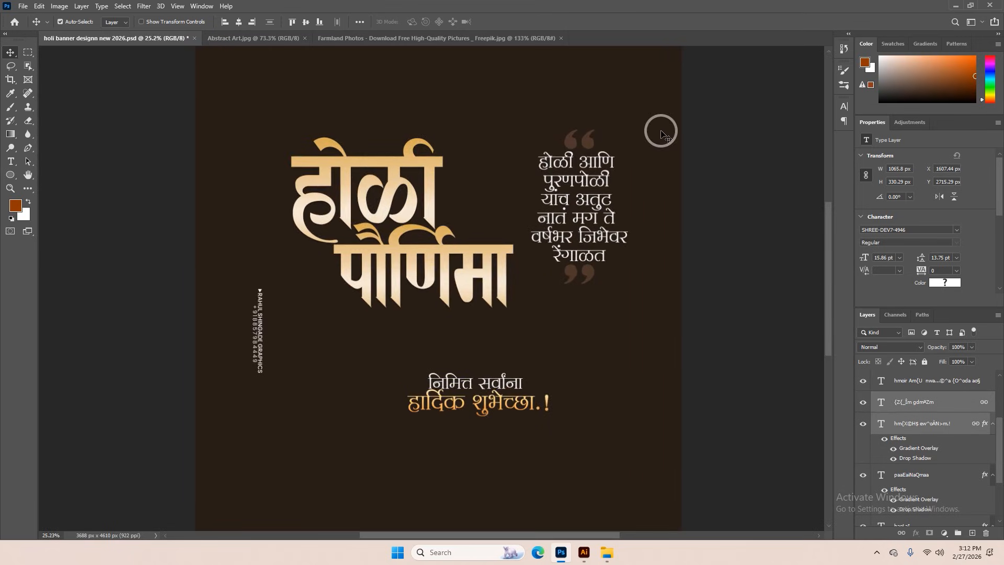
scroll(390, 178, up, 2)
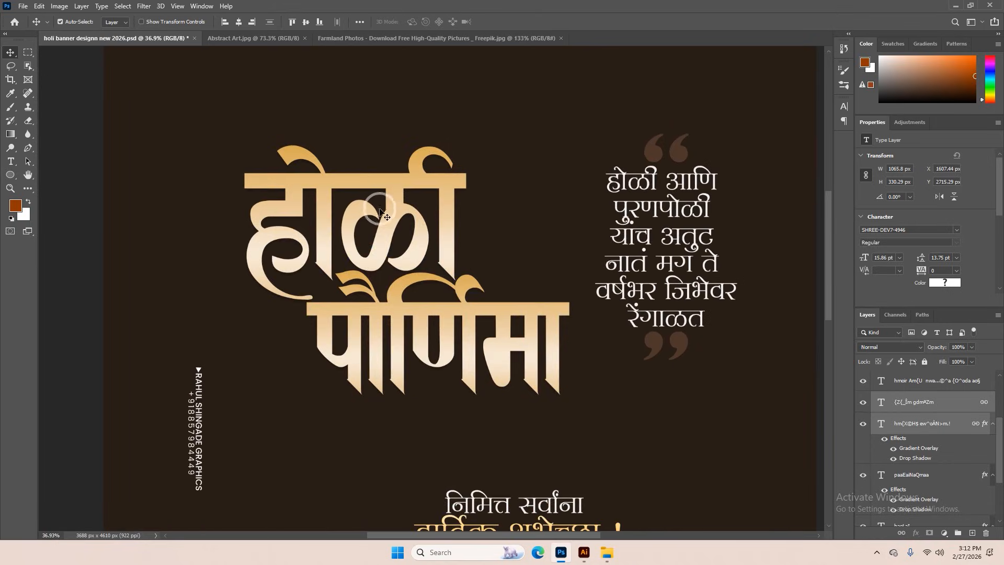
click(400, 175)
drag(400, 175, 400, 204)
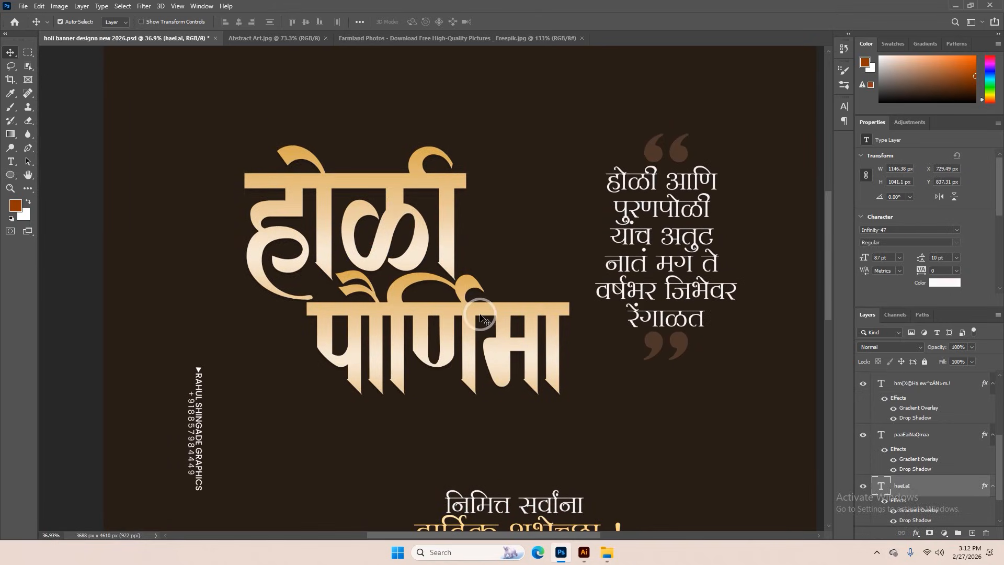
scroll(481, 314, down, 2)
click(482, 314)
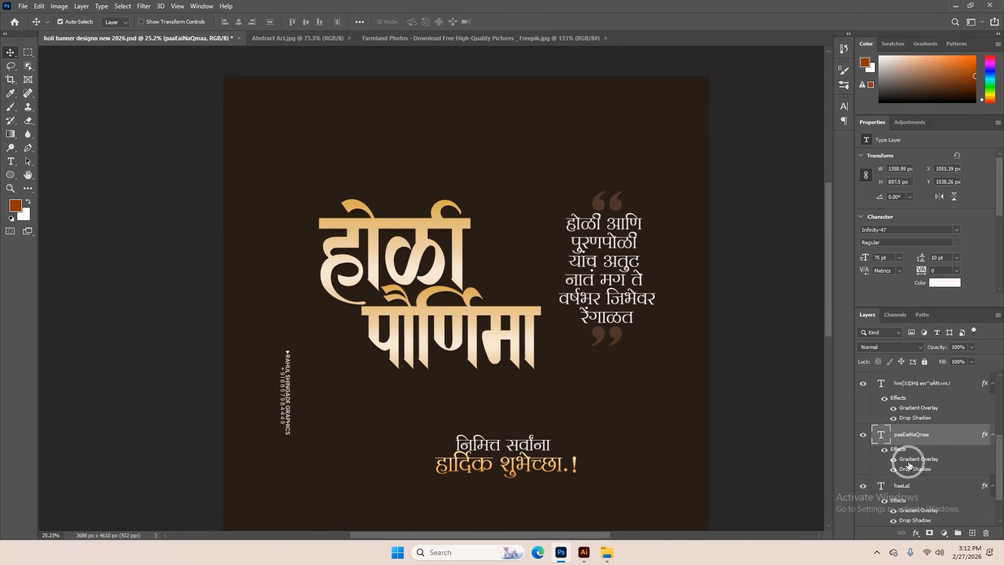
scroll(516, 387, up, 2)
scroll(516, 387, up, 4)
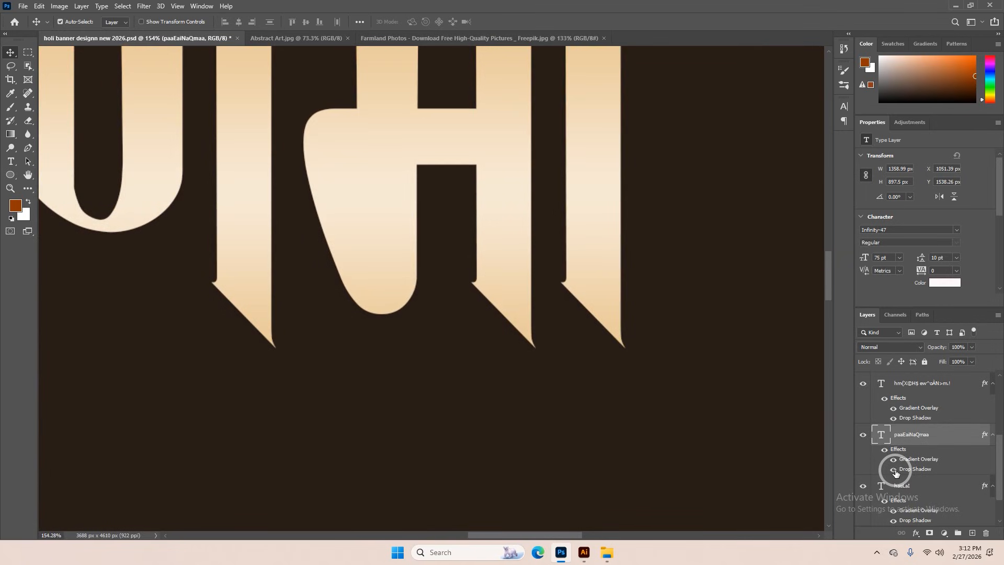
scroll(544, 364, down, 4)
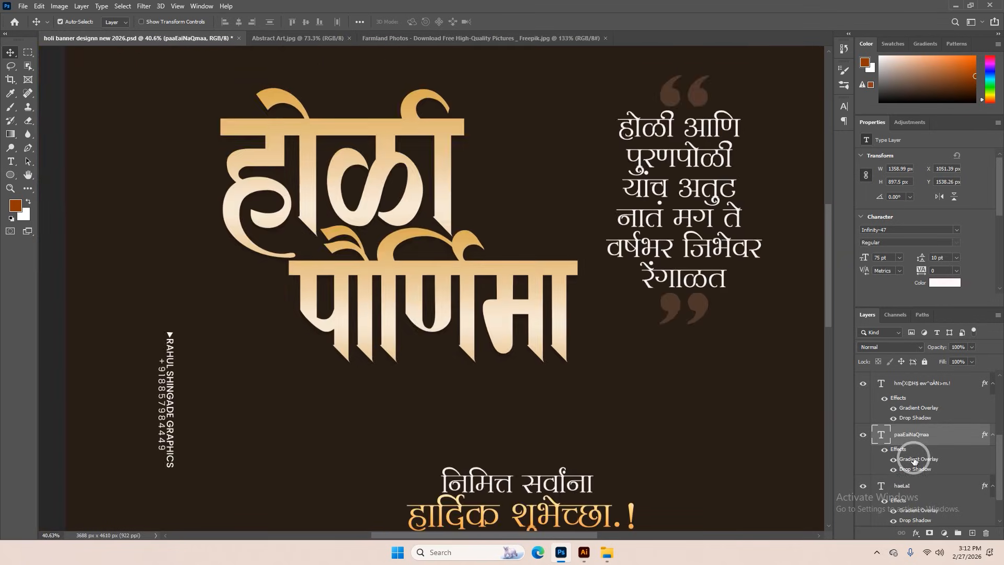
Try other golden and peach gradient presets in the Gradient Overlay of the पौर्णिमा title text
double_click(914, 459)
click(800, 221)
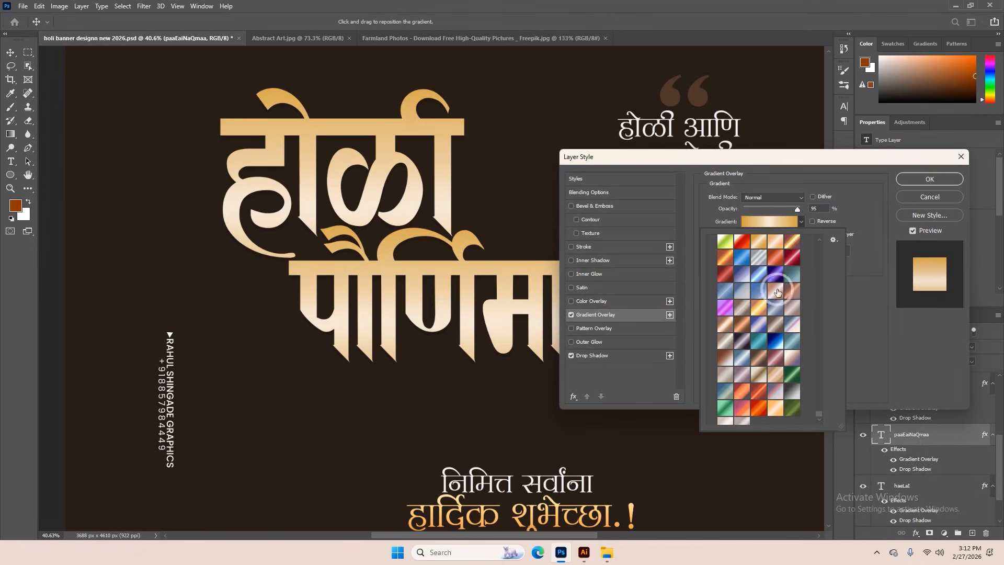
click(758, 309)
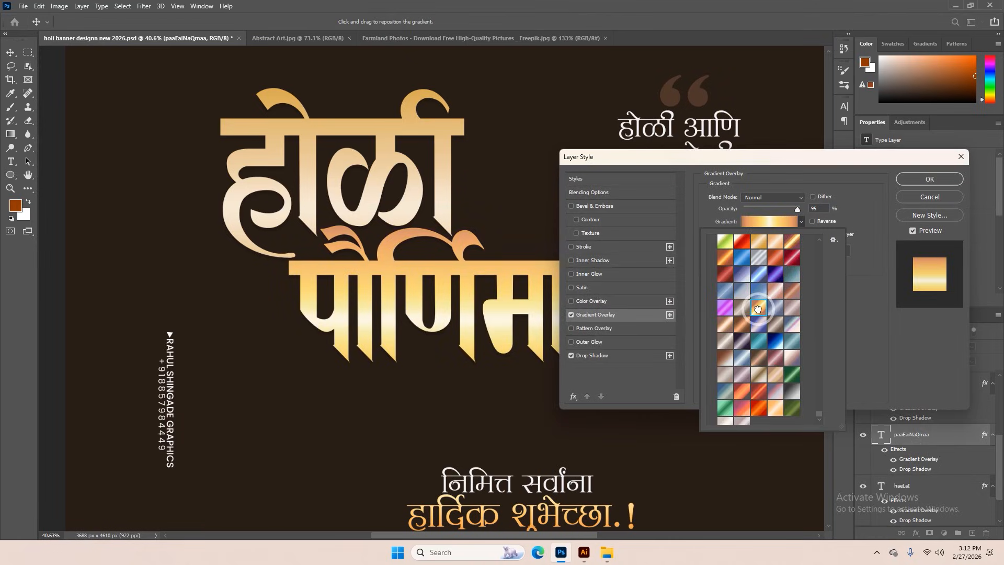
click(758, 243)
click(776, 243)
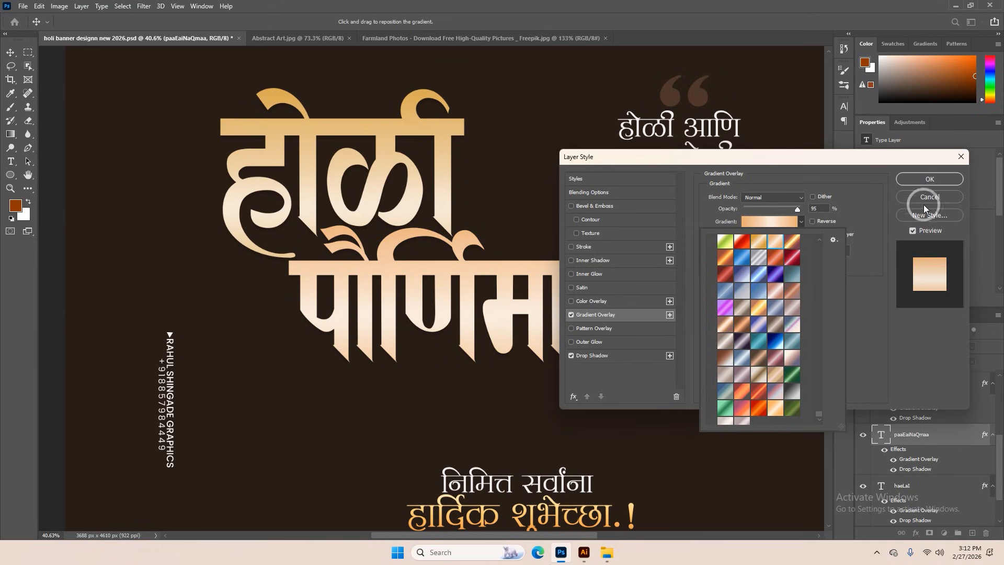
click(750, 206)
key(Return)
scroll(399, 131, down, 2)
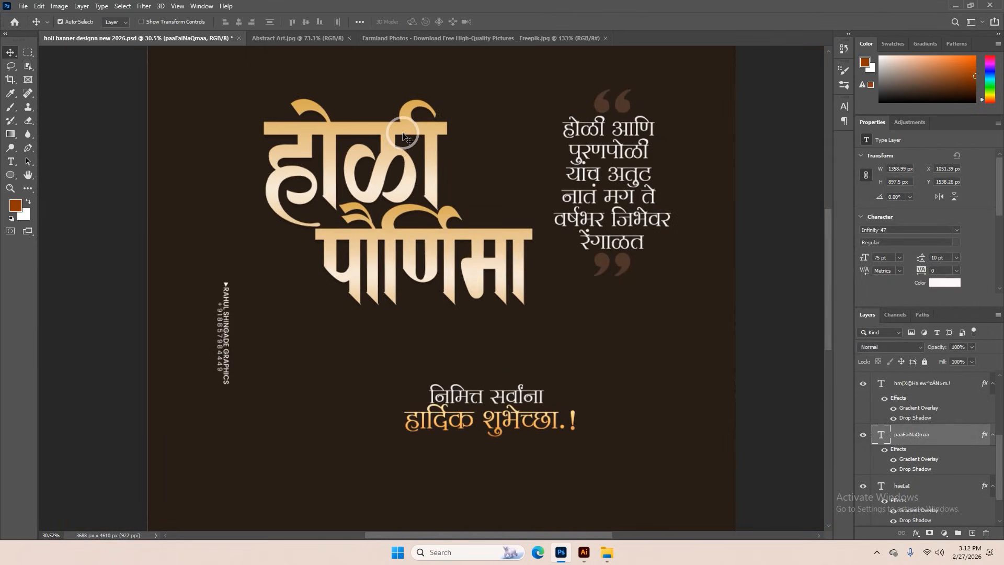
Copy the layer style of the होळी title text and paste it onto the पौर्णिमा title text
click(403, 129)
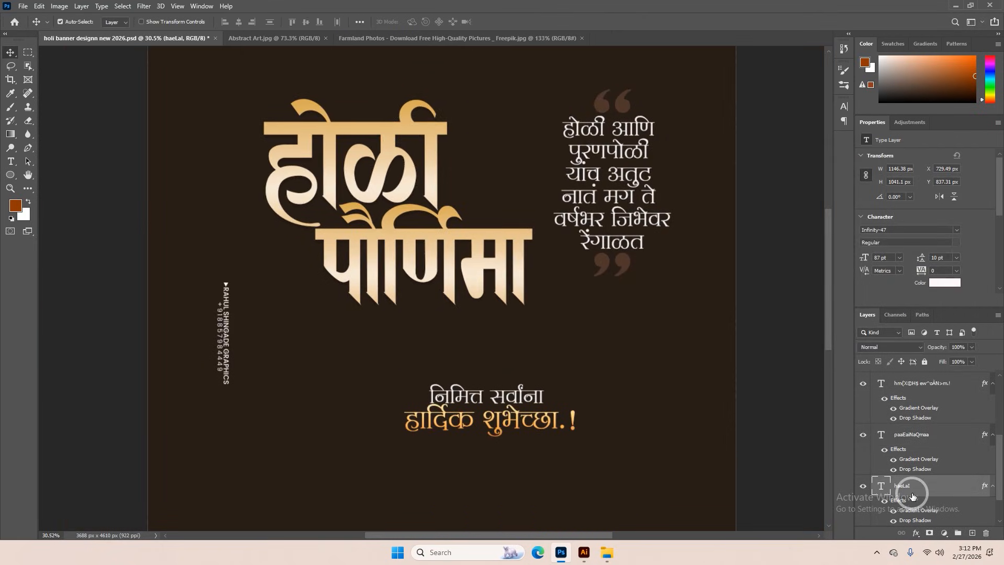
right_click(910, 488)
click(898, 368)
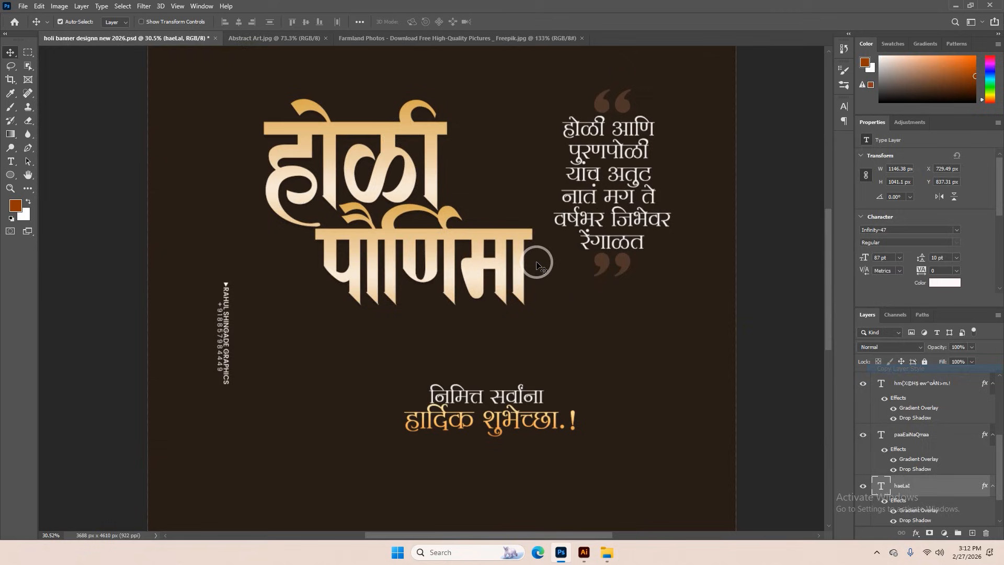
click(517, 239)
right_click(917, 419)
click(838, 416)
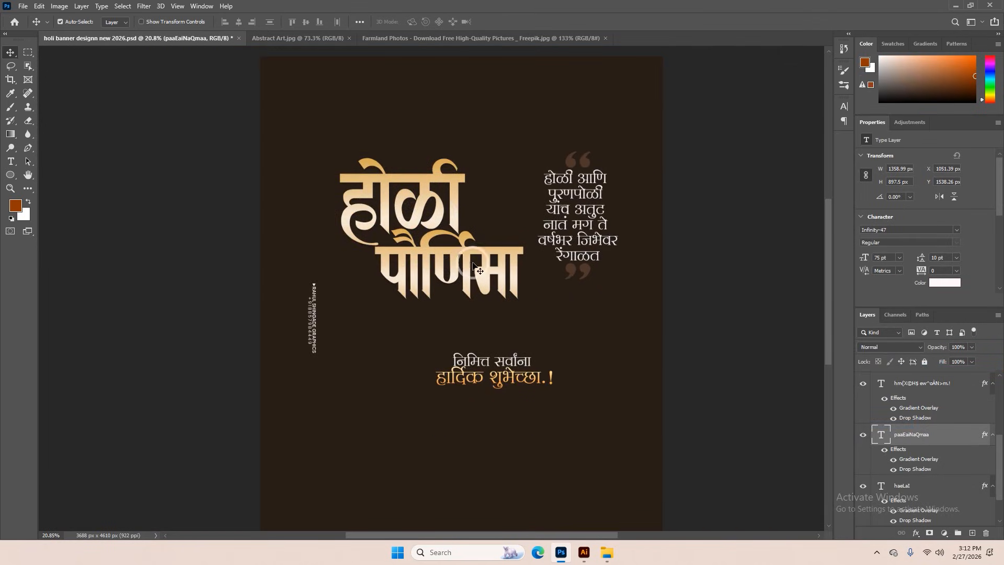
Check the font settings of the quote paragraph between the quotation marks
scroll(611, 209, up, 2)
click(591, 185)
double_click(591, 186)
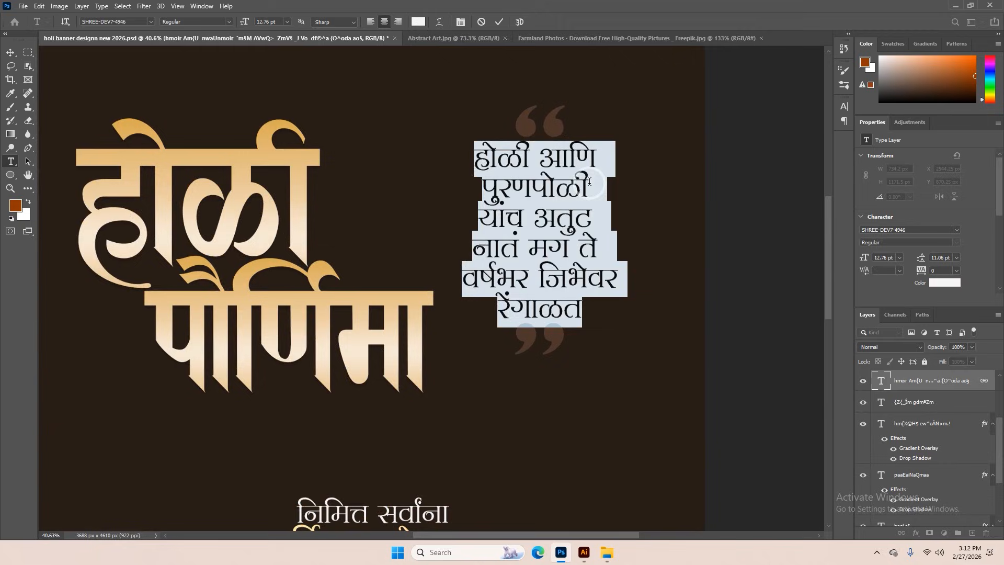
click(502, 22)
scroll(442, 460, down, 2)
scroll(442, 460, up, 3)
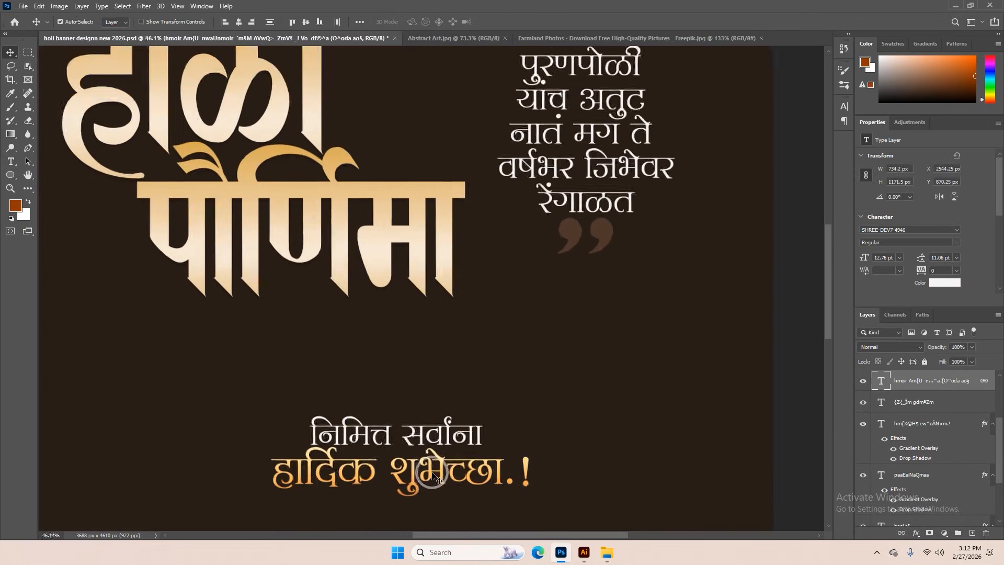
Check the font of the golden greeting line and compare it with its Gradient Overlay hidden and shown
click(435, 467)
double_click(435, 467)
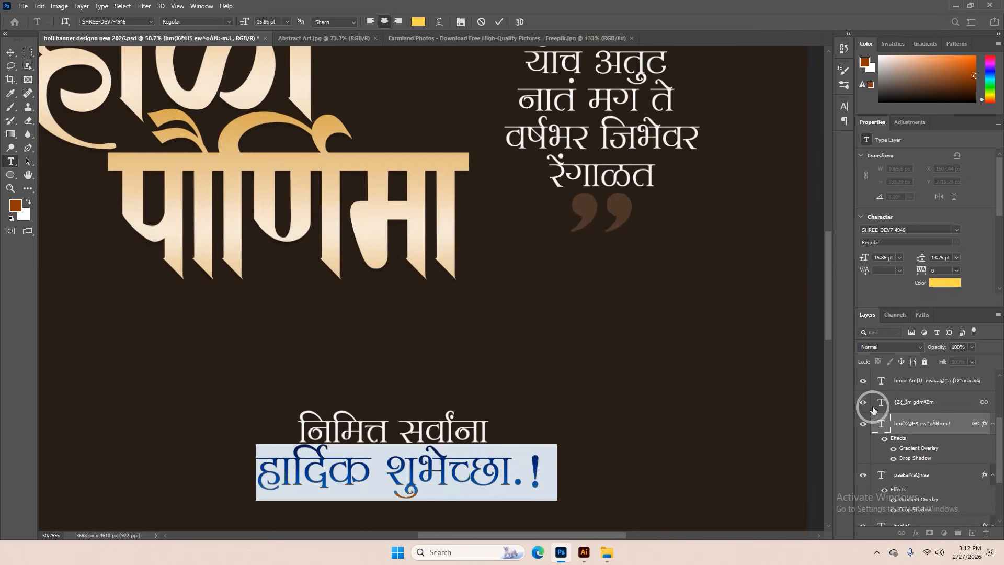
click(896, 450)
click(896, 449)
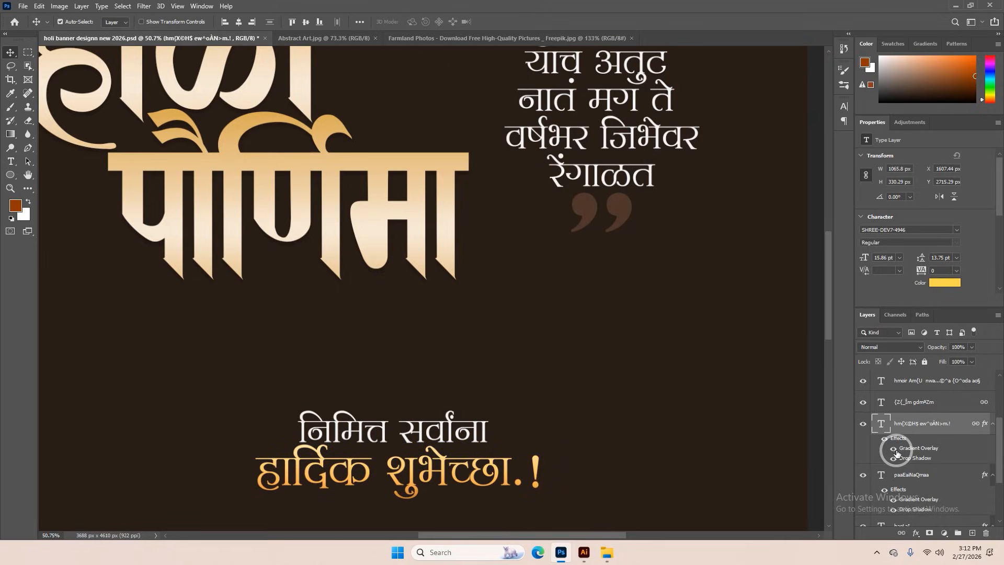
scroll(399, 251, down, 4)
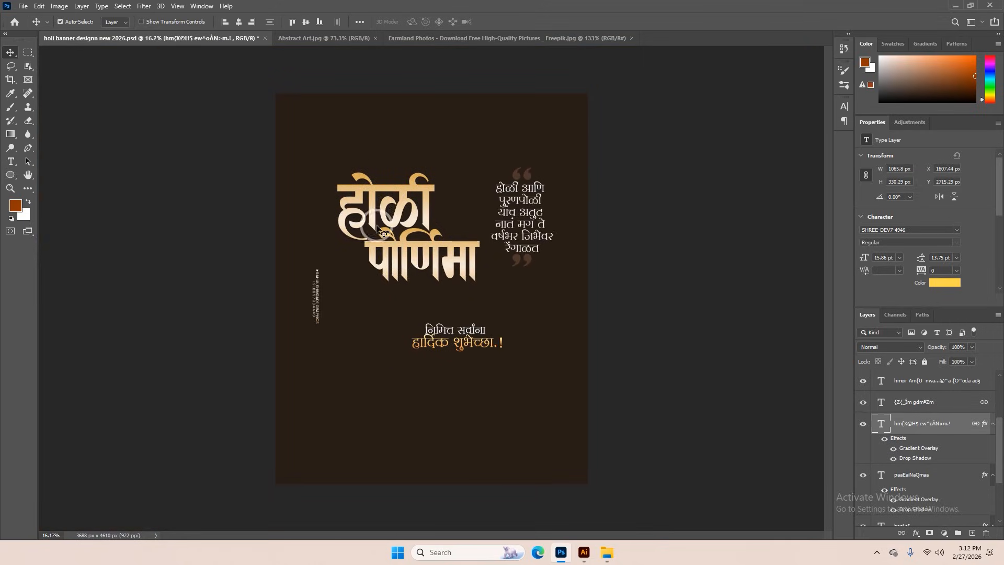
scroll(379, 230, up, 1)
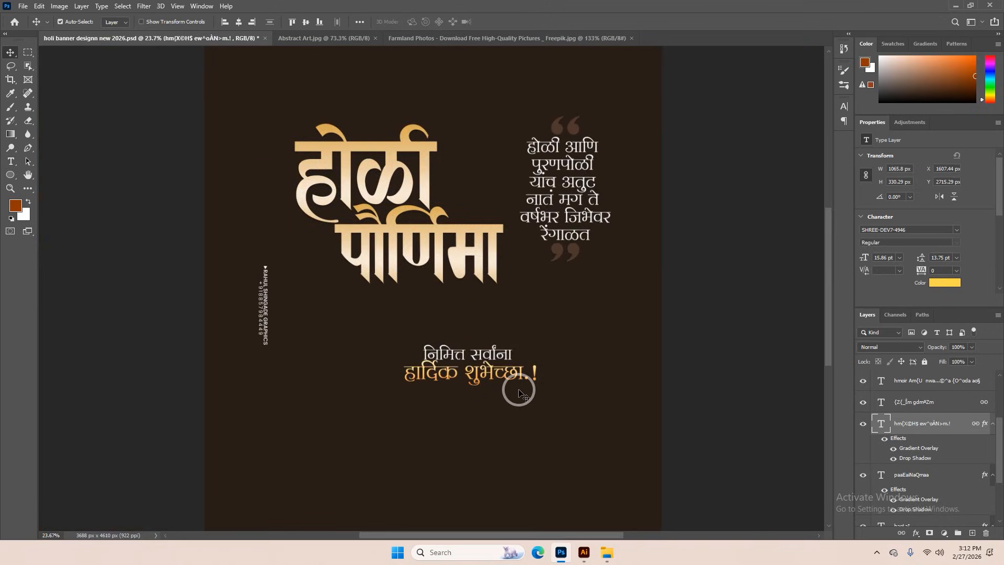
Create a new 4 x 5 inch portrait document at 800 pixels/inch in RGB Color with a white background
scroll(520, 393, down, 1)
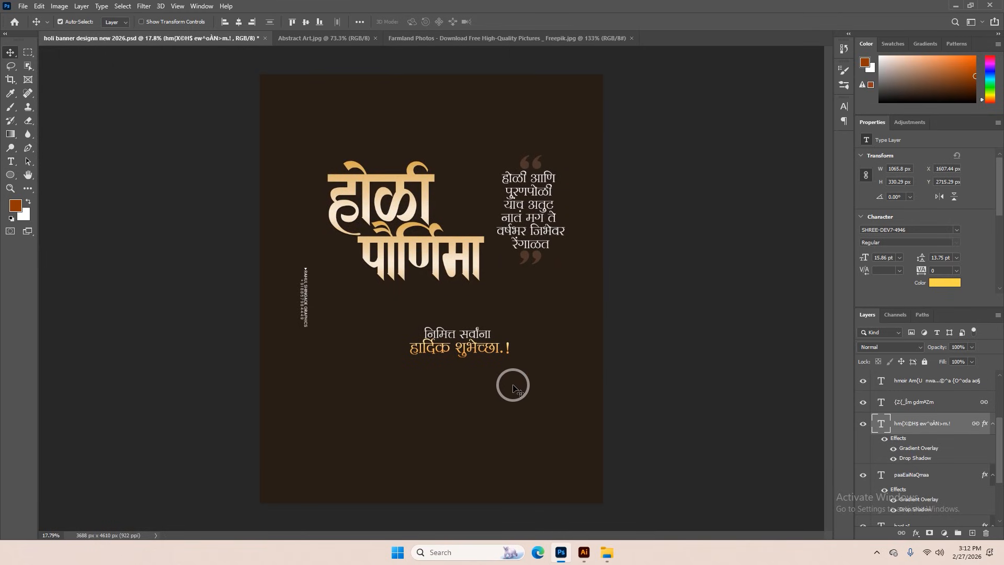
click(21, 7)
click(25, 17)
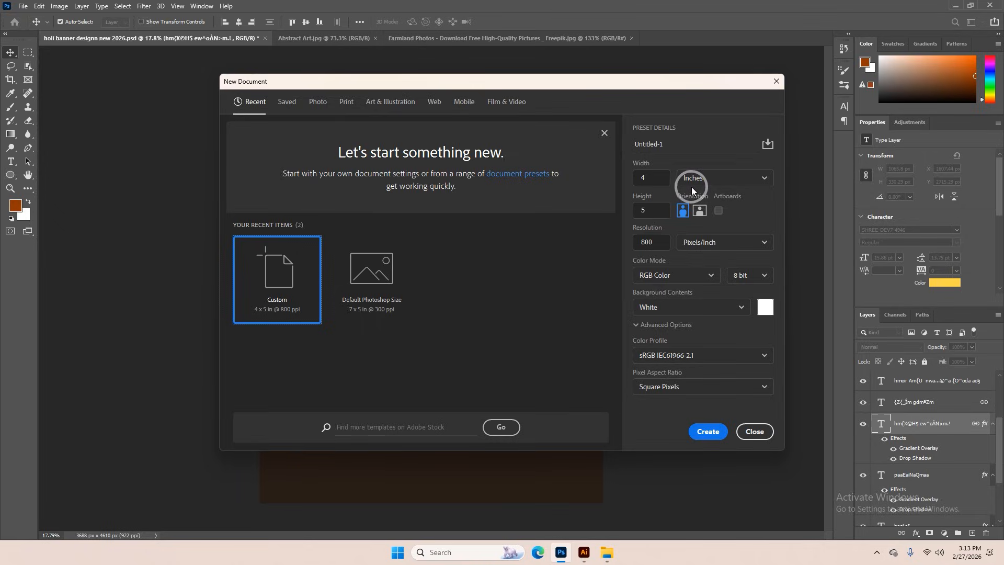
click(708, 431)
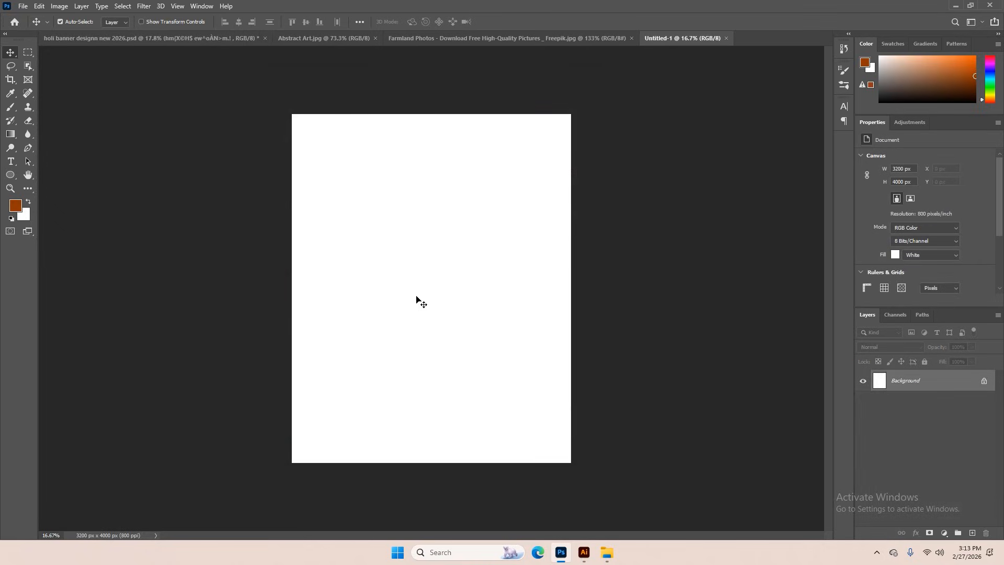
Look over the farmland photo, then unlock the Abstract Art image's background and copy it into the new Untitled-1 document
click(400, 41)
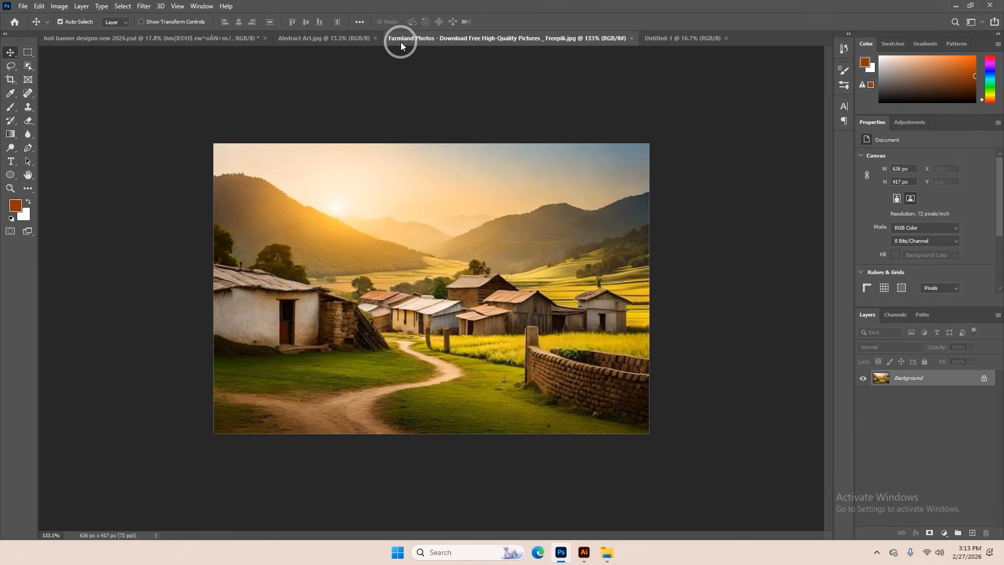
scroll(432, 318, up, 2)
scroll(432, 317, down, 2)
click(316, 39)
scroll(446, 242, down, 2)
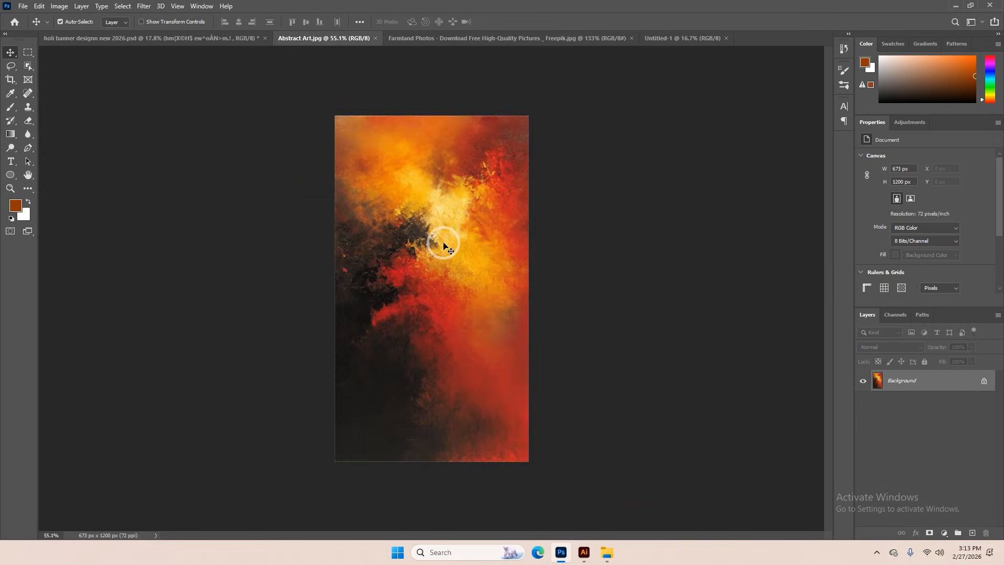
click(984, 381)
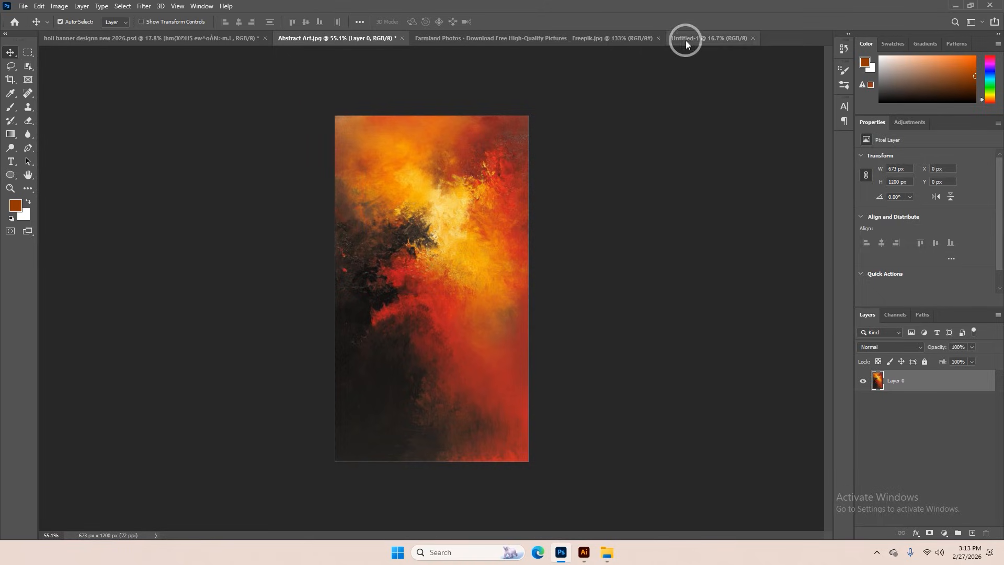
drag(686, 39, 576, 288)
Scale the abstract art layer to about 497% so it covers the whole canvas
key(t)
key(ctrl+t)
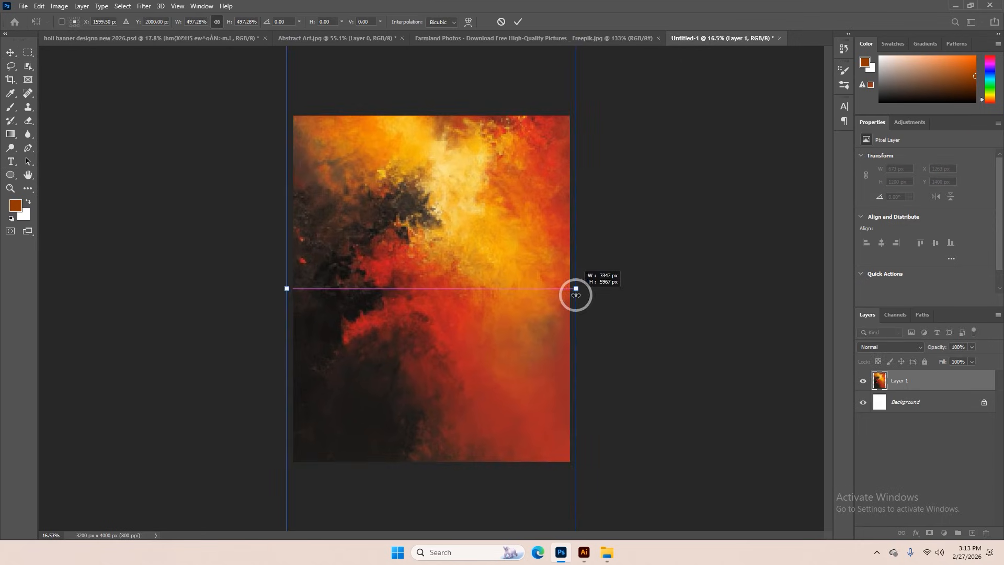
click(519, 22)
key(ctrl+0)
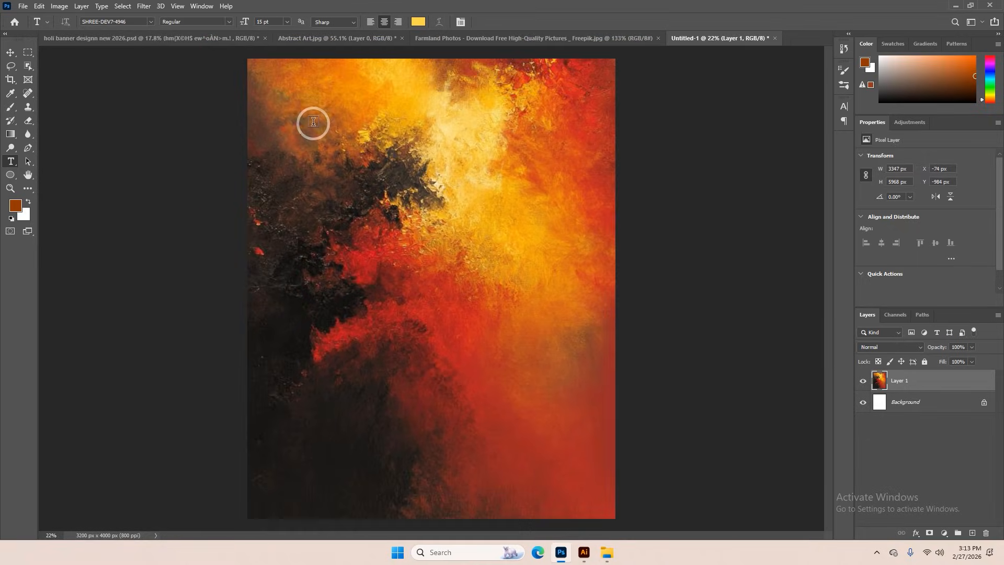
click(11, 53)
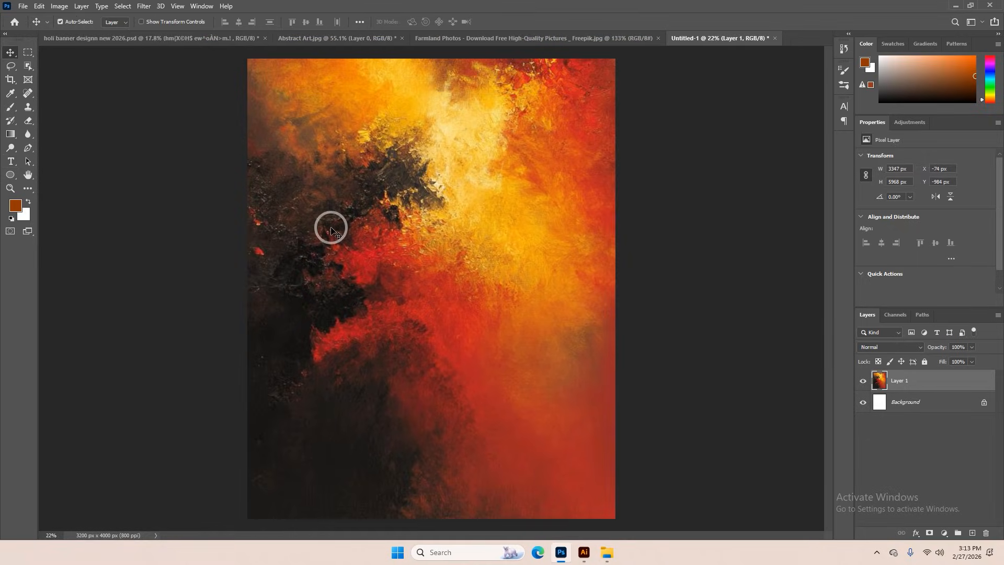
key(ctrl+minus)
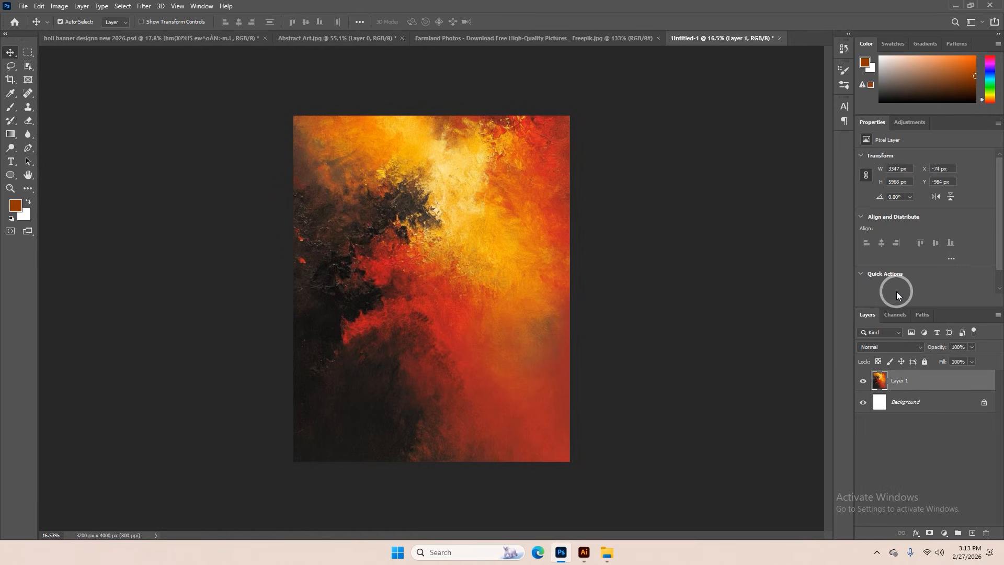
Add a Solid Color fill layer above the Background in dark red 701f1c sampled from the abstract art
click(908, 403)
click(944, 533)
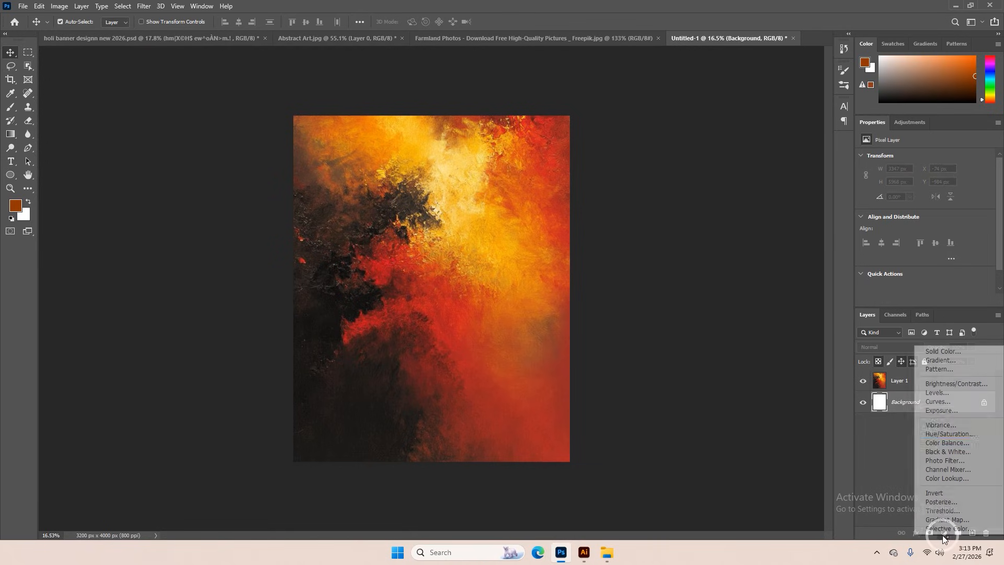
click(943, 351)
click(426, 370)
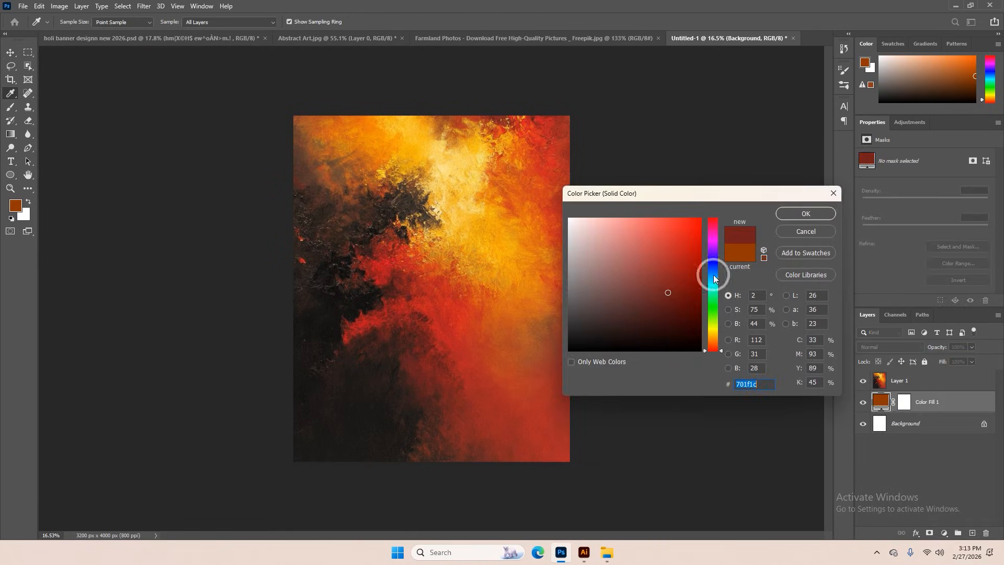
click(791, 217)
key(v)
Apply a Motion Blur to the abstract art layer, streaking diagonally down to the right with a distance of 1176 pixels
click(904, 380)
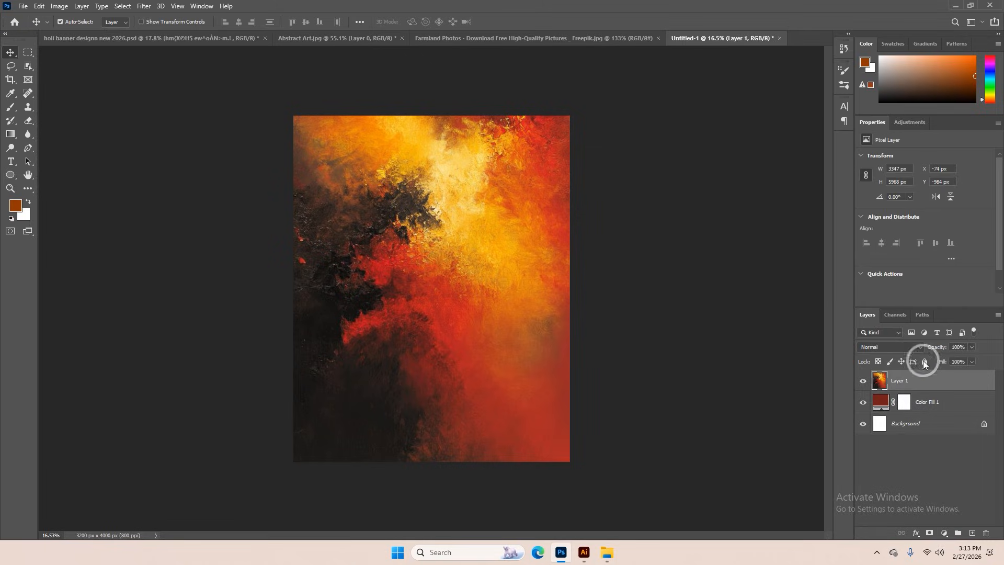
mouse_move(932, 347)
mouse_down()
mouse_move(903, 341)
mouse_move(1003, 344)
mouse_up()
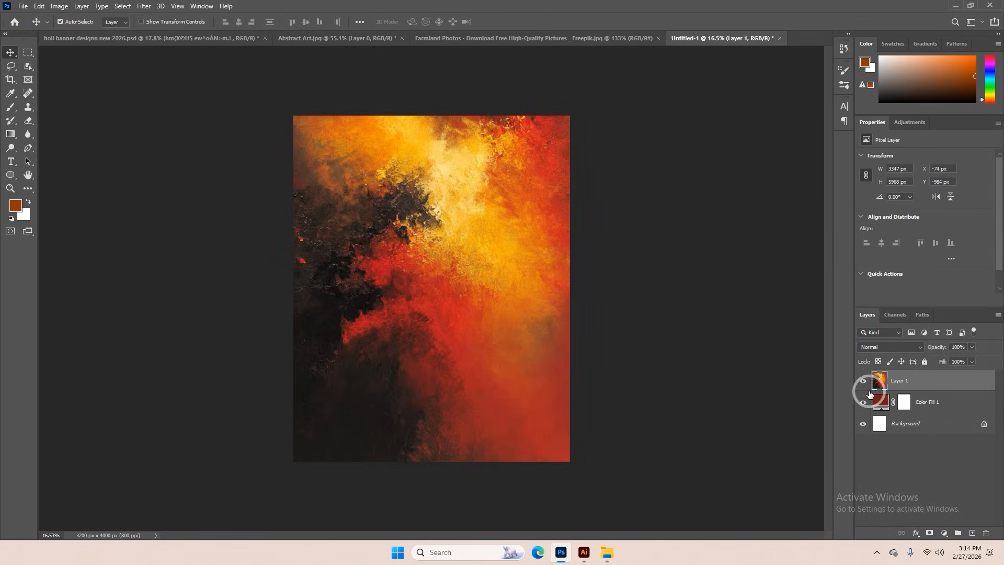
click(143, 6)
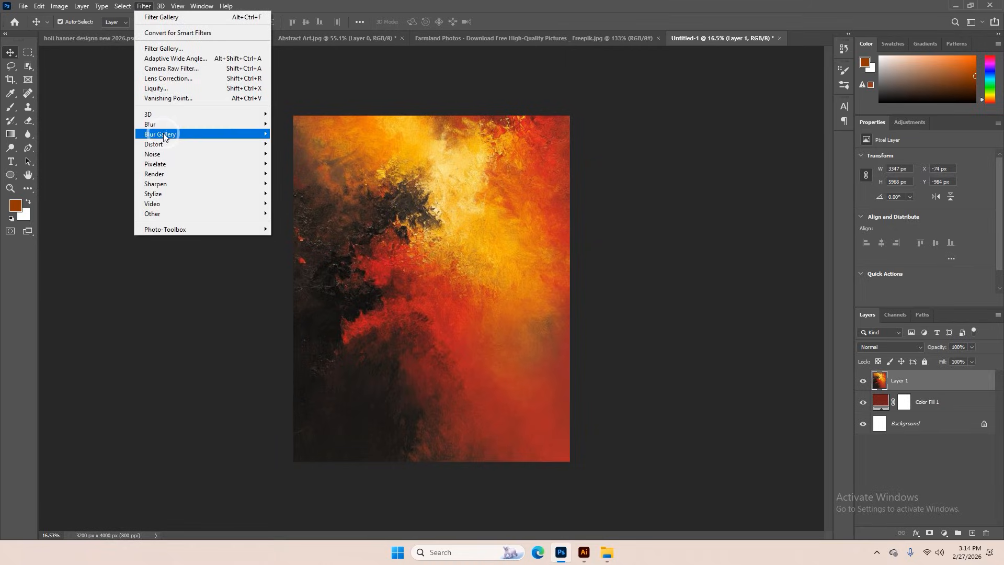
mouse_move(184, 127)
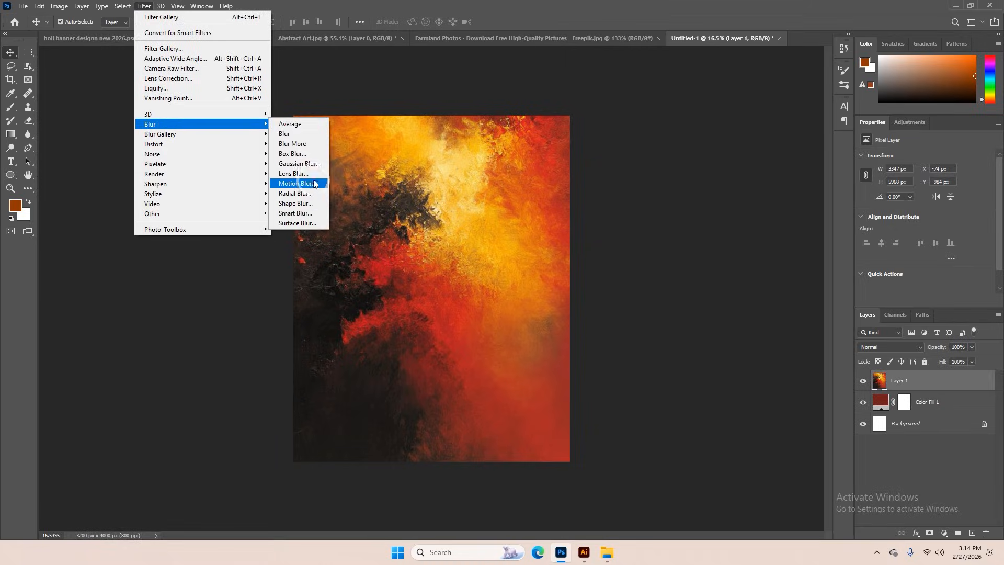
click(298, 183)
drag(484, 104, 617, 121)
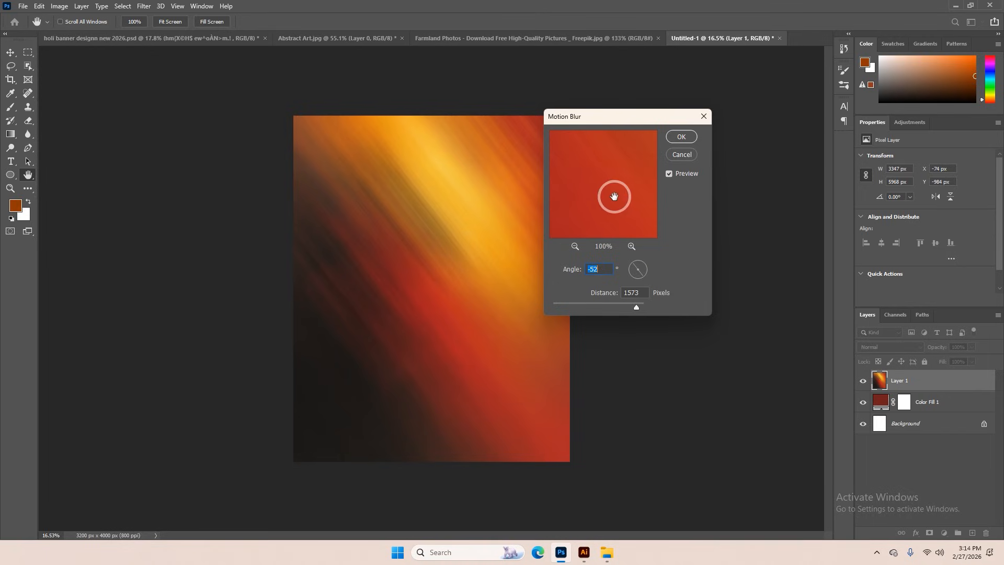
mouse_move(632, 307)
mouse_down()
mouse_move(556, 301)
mouse_move(638, 307)
mouse_up()
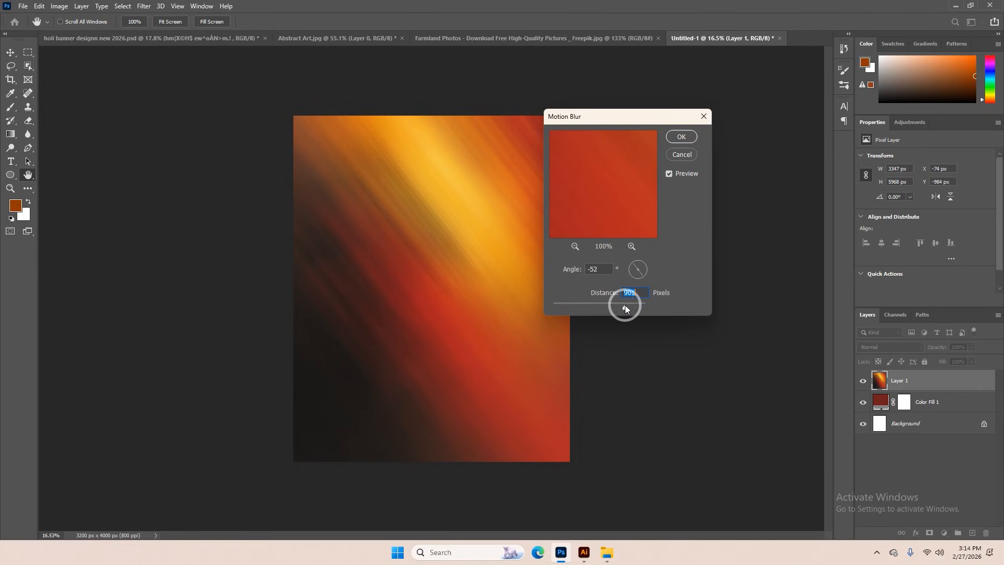
mouse_move(625, 309)
mouse_down()
mouse_move(607, 303)
mouse_move(630, 305)
mouse_move(622, 308)
mouse_move(645, 261)
mouse_move(641, 269)
mouse_up()
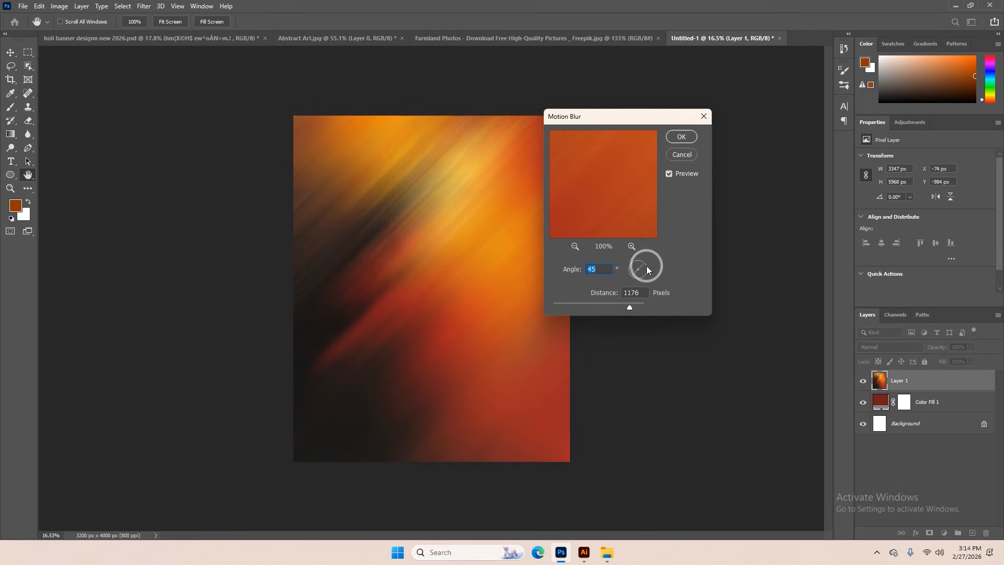
mouse_move(647, 266)
mouse_down()
mouse_move(652, 284)
mouse_move(639, 278)
mouse_up()
click(607, 272)
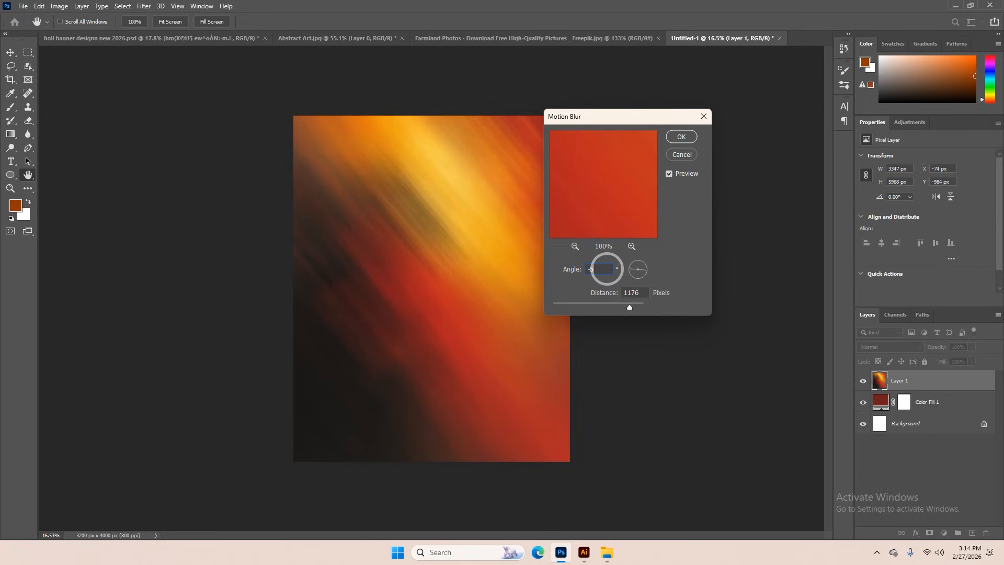
click(680, 138)
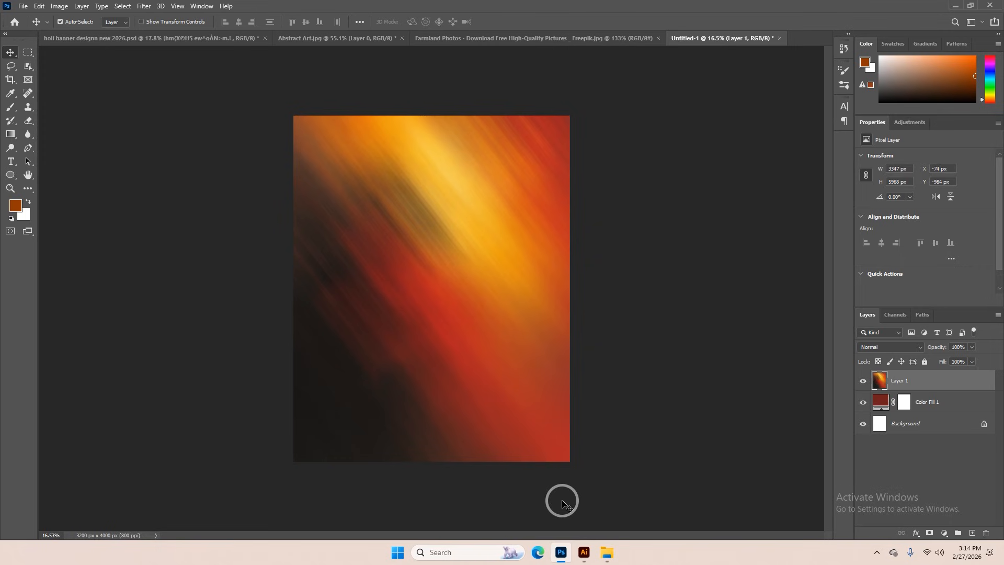
Switch to Microsoft Edge, search Pinterest for "holi fire" and browse the bonfire images
click(544, 561)
click(177, 64)
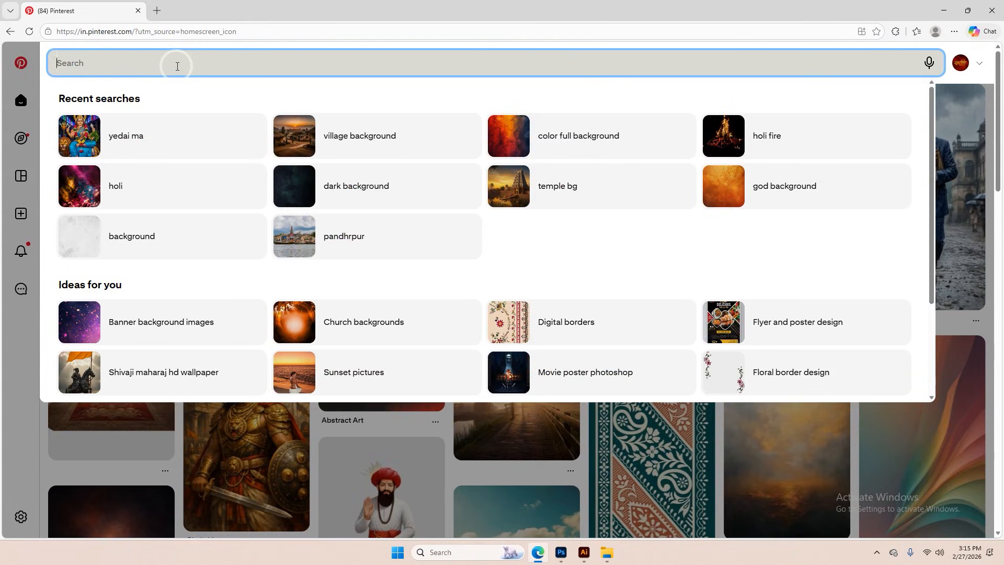
text(holi fire)
key(Return)
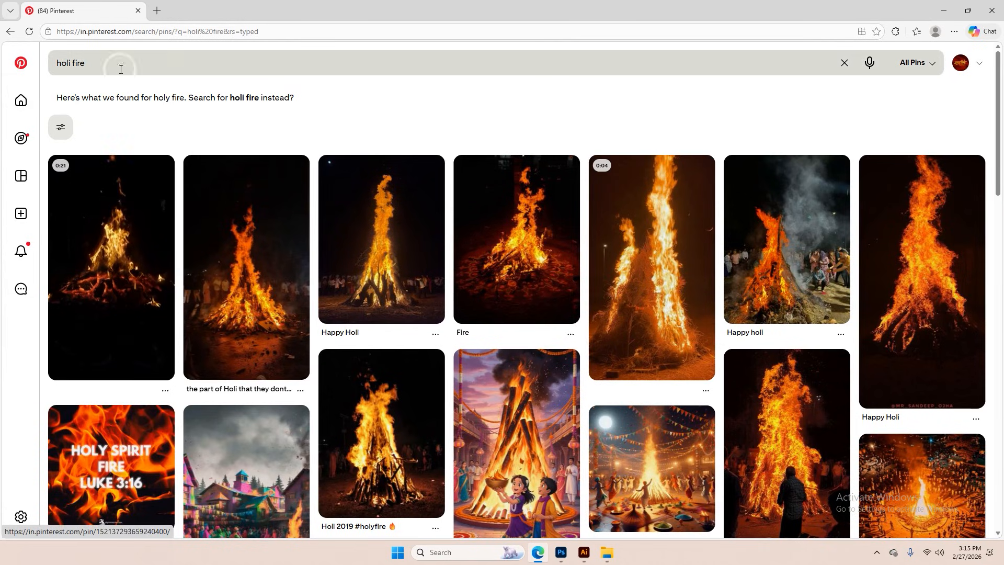
scroll(814, 272, down, 2)
scroll(814, 272, down, 3)
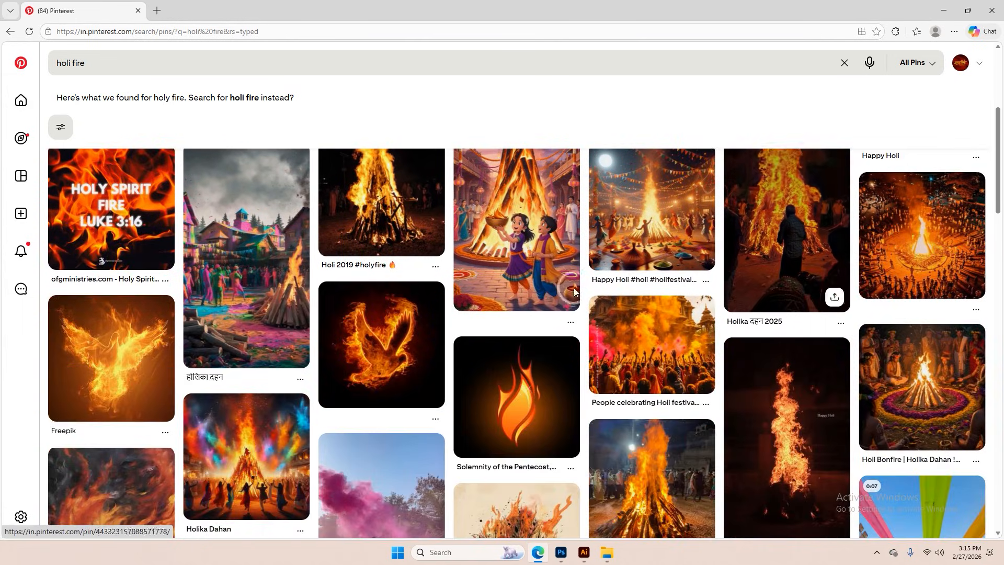
scroll(358, 346, up, 5)
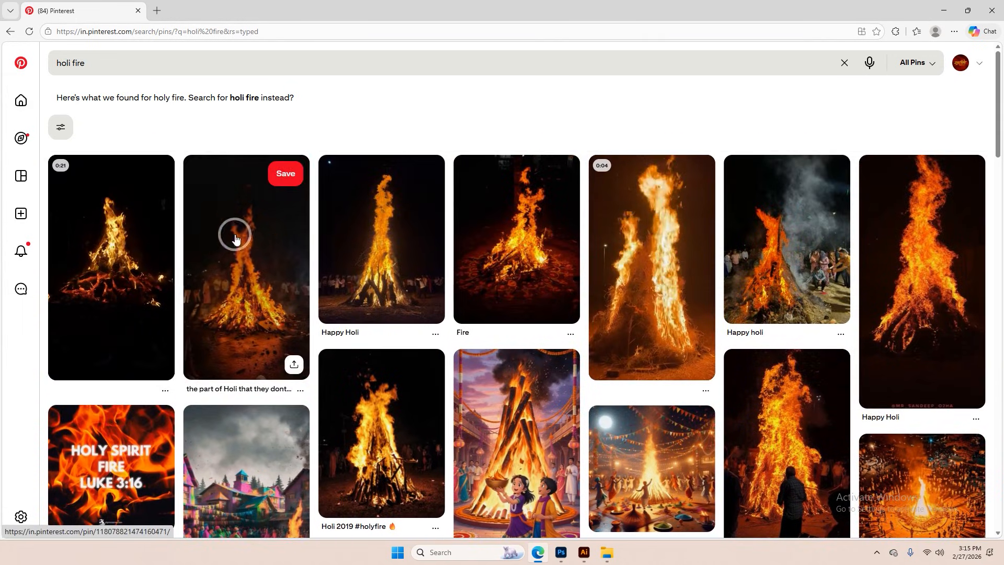
Return to Photoshop and place the Holi bonfire photo as an embedded object above the blurred abstract art
click(562, 552)
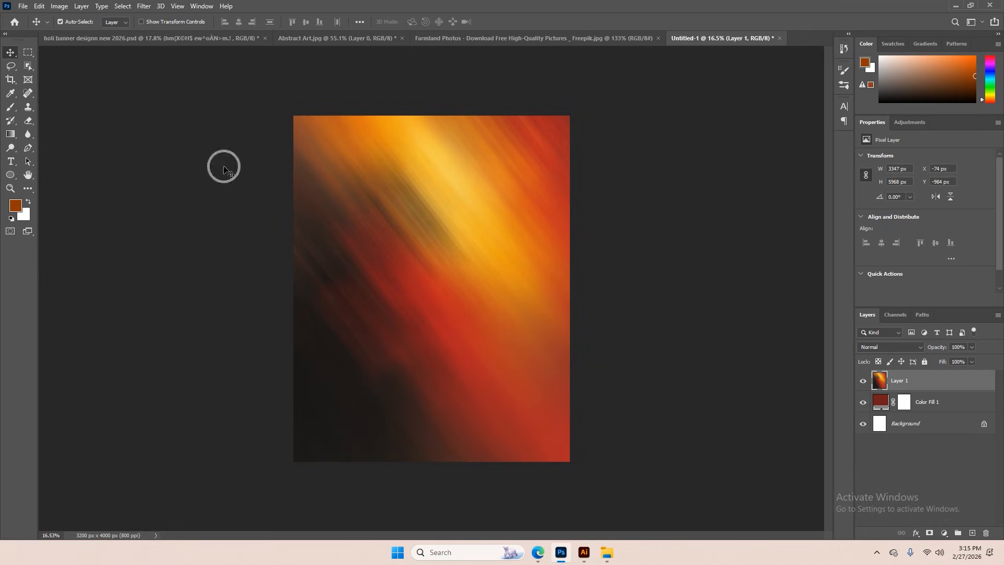
click(29, 9)
click(84, 212)
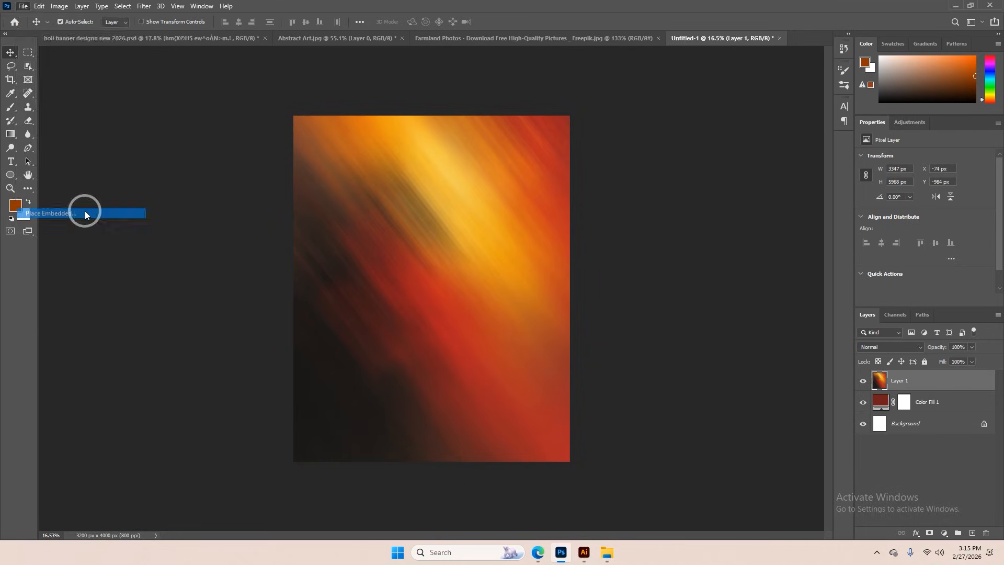
click(54, 155)
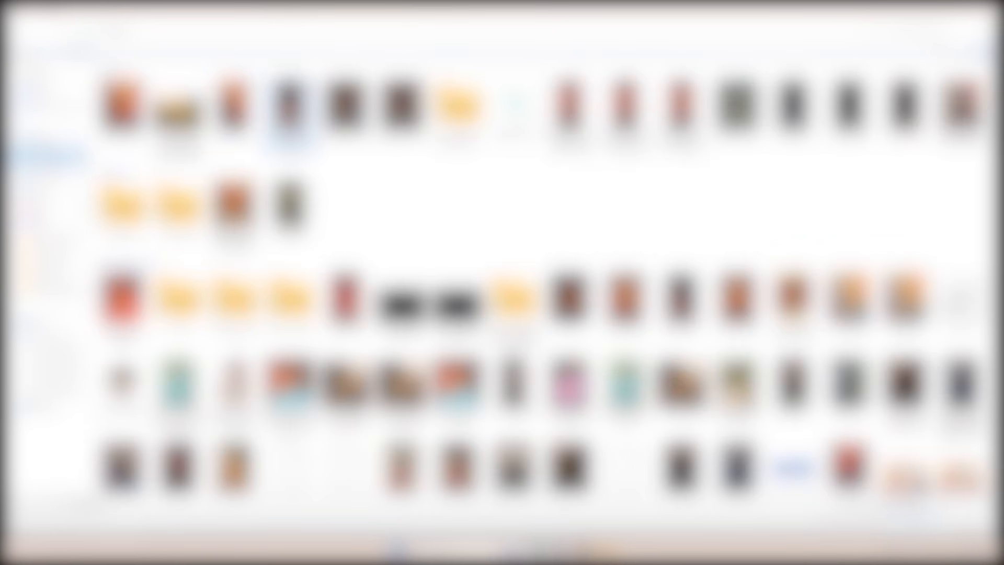
double_click(290, 118)
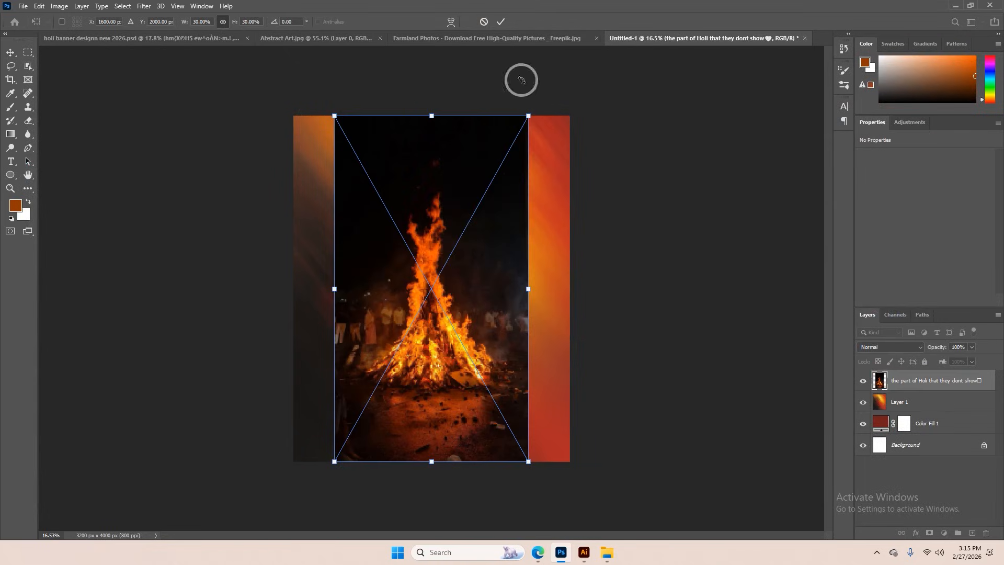
click(500, 22)
Set the bonfire layer's blending mode to Lighten
scroll(425, 298, up, 2)
scroll(427, 305, down, 1)
scroll(426, 305, down, 1)
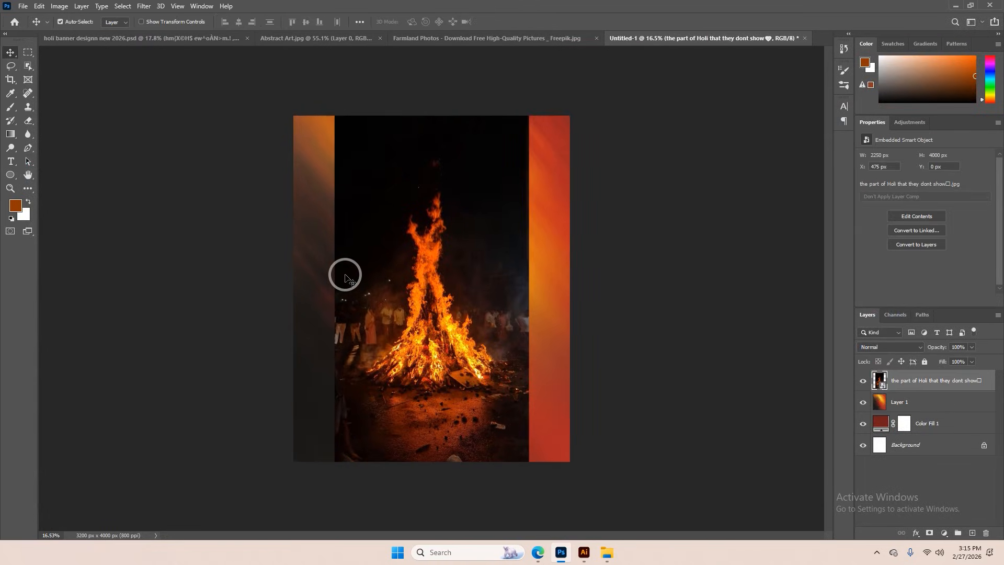
click(914, 348)
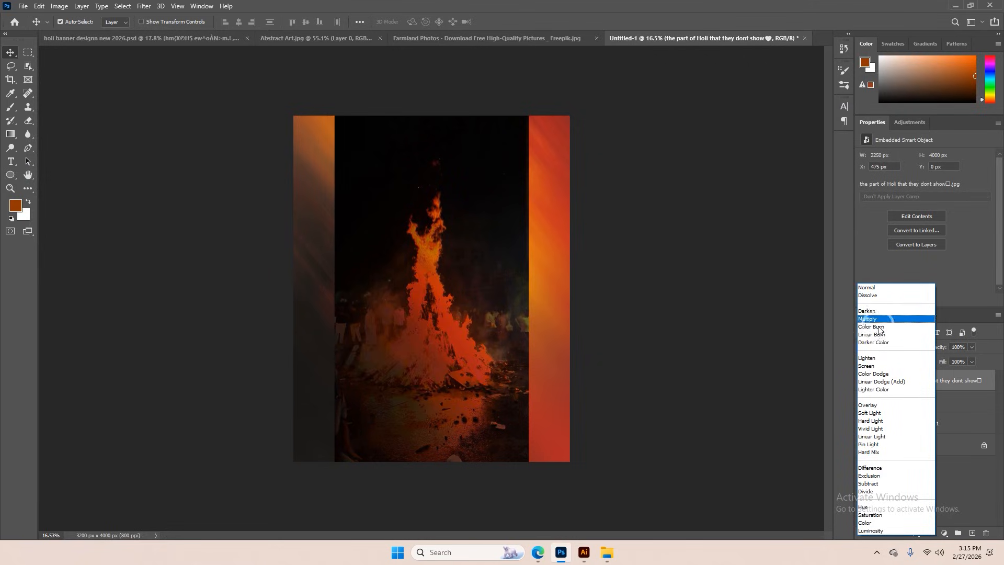
click(882, 360)
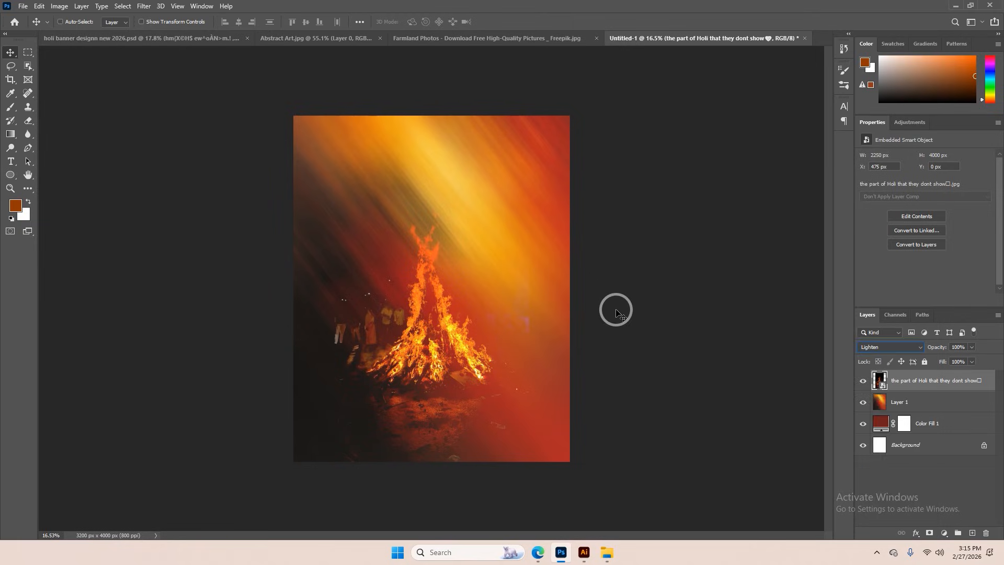
Scale the bonfire layer to about 40.5% and move it up on the canvas
key(ctrl+t)
drag(527, 285, 562, 290)
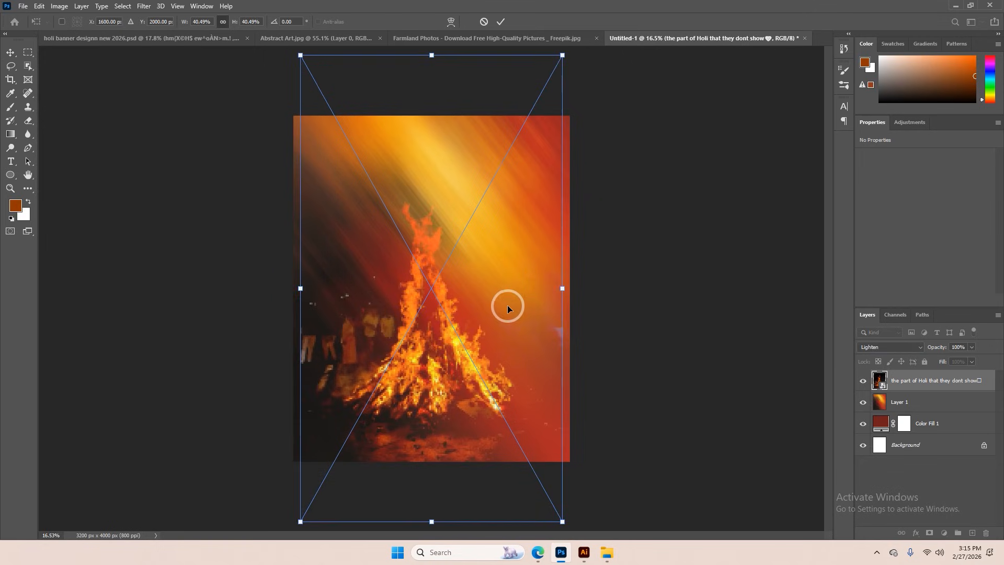
drag(507, 306, 507, 271)
key(Return)
scroll(455, 217, up, 2)
scroll(455, 218, up, 1)
scroll(457, 220, down, 3)
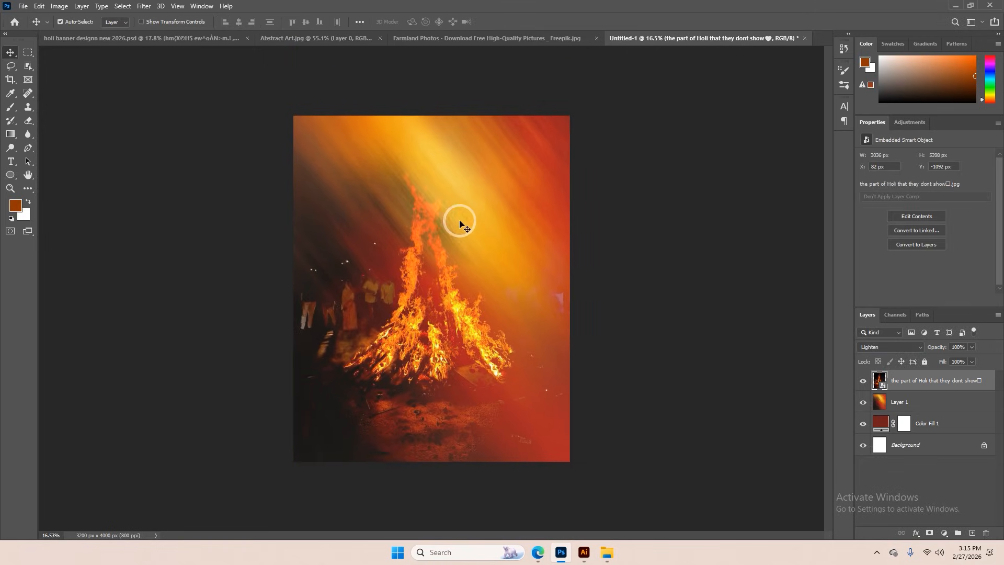
Set the bonfire layer's blending mode to Lighter Color and mask out the photo's outer edges with a large soft black brush
click(889, 347)
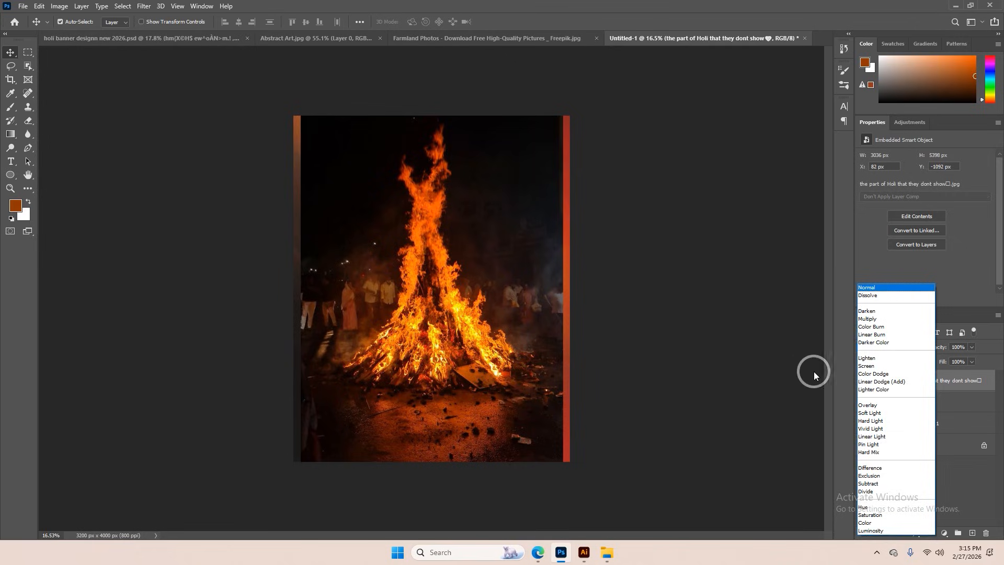
click(873, 390)
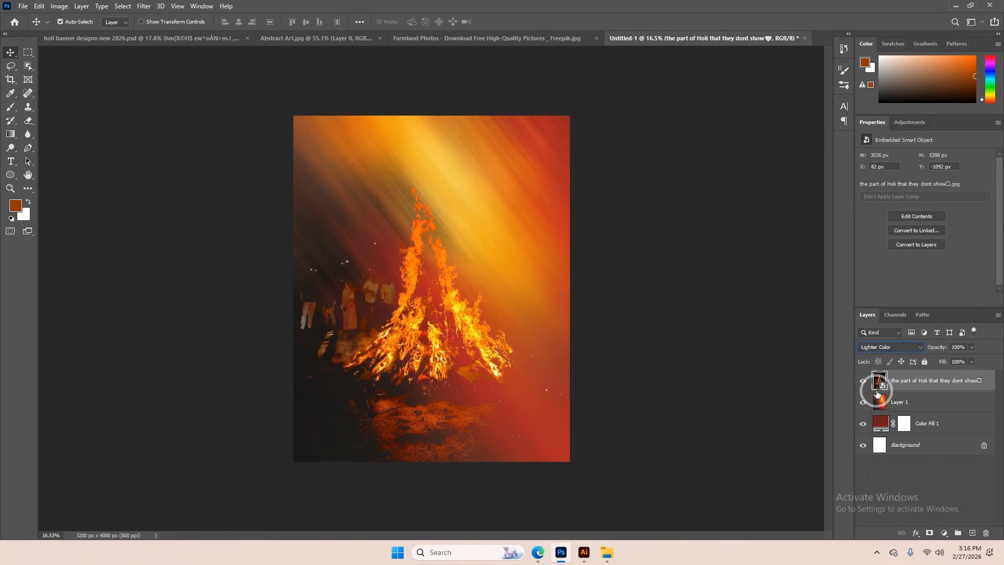
click(931, 533)
key(b)
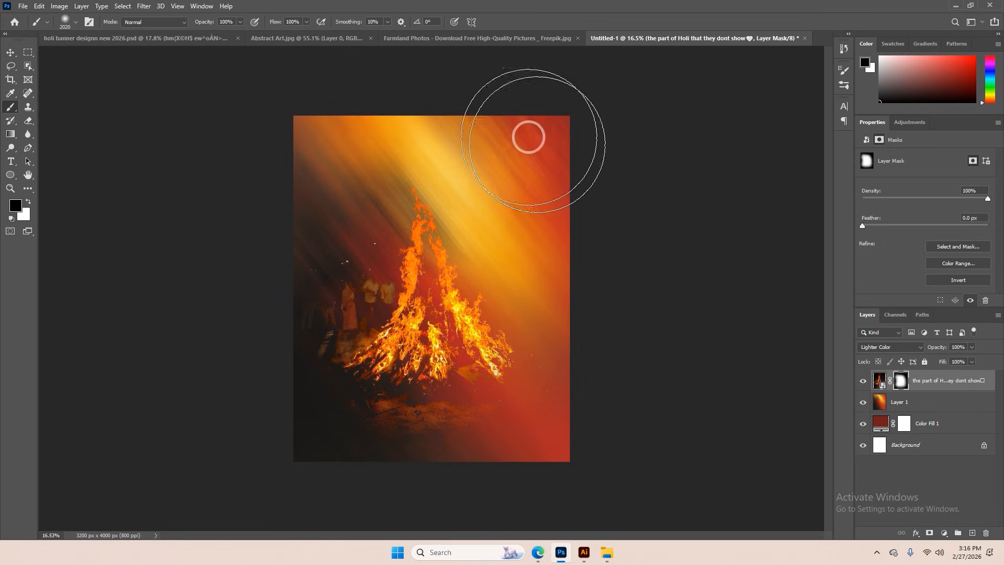
drag(460, 359, 452, 363)
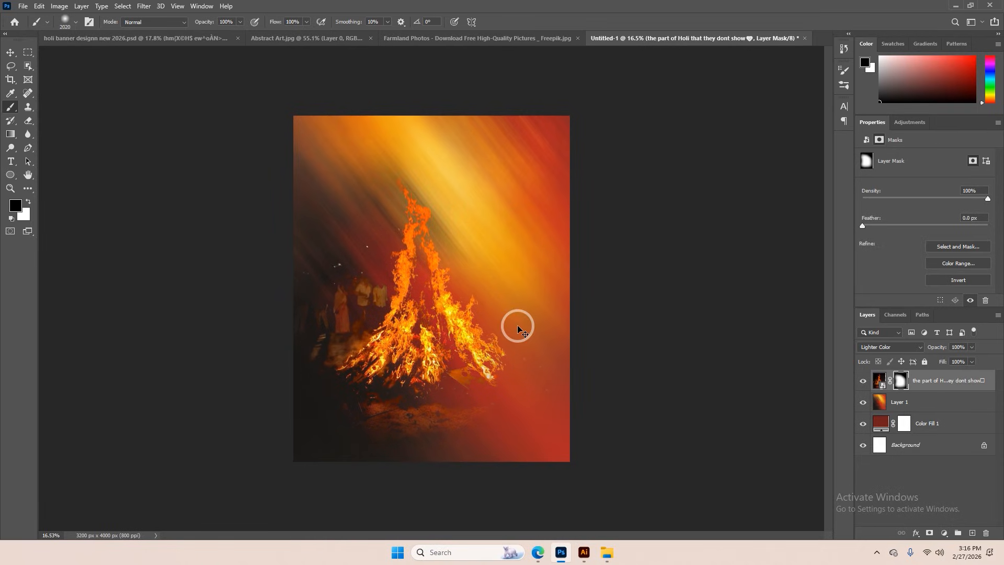
Scale the masked bonfire layer down to about 2746 × 4882 px and shift it toward the canvas's left side
key(ctrl+t)
drag(553, 257, 493, 274)
click(518, 22)
key(b)
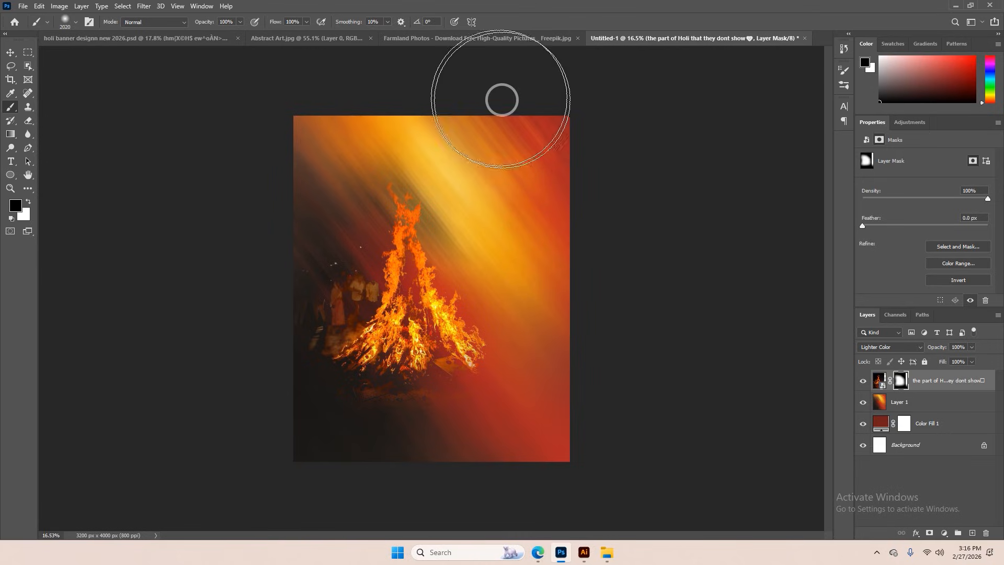
click(906, 350)
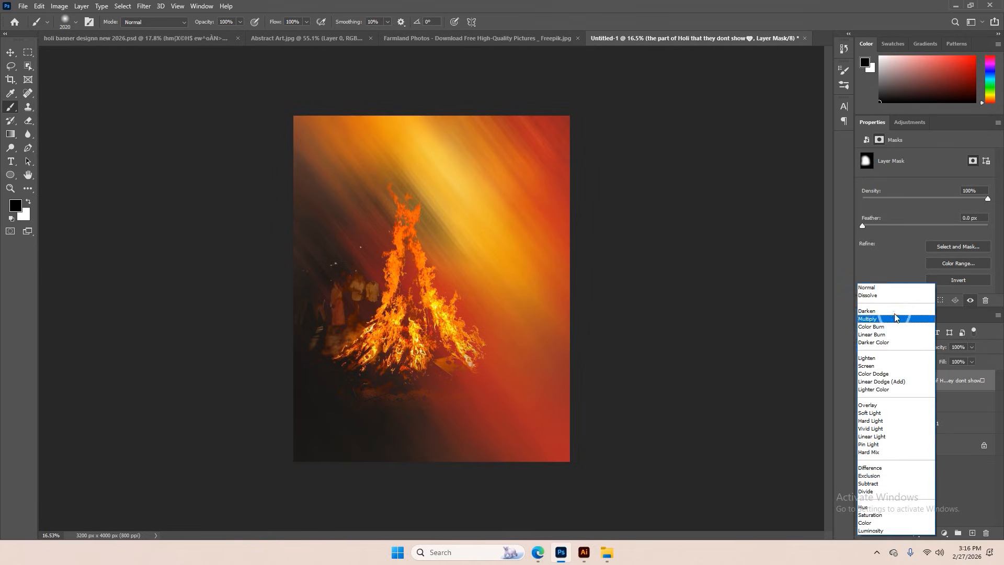
click(665, 332)
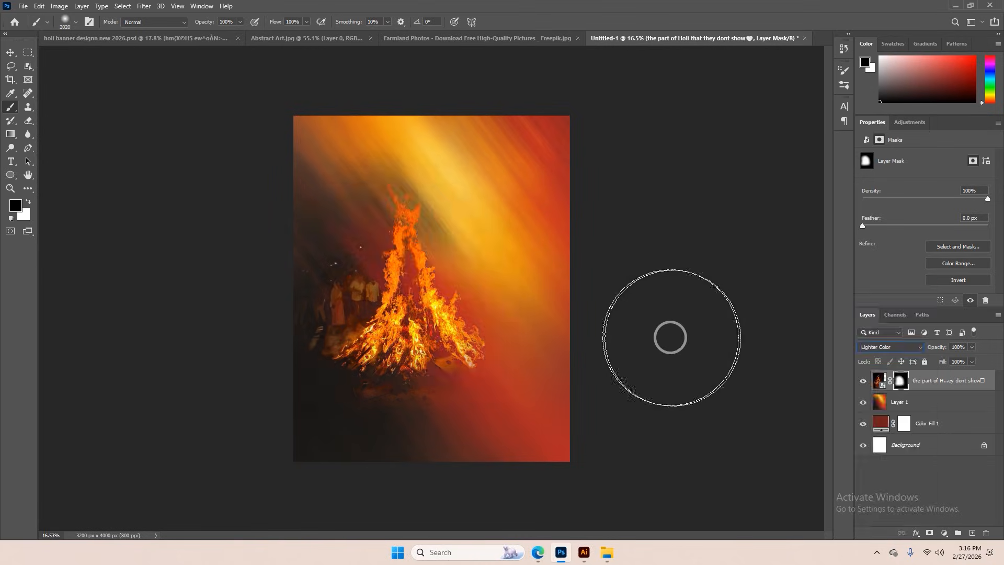
click(11, 52)
scroll(419, 272, up, 2)
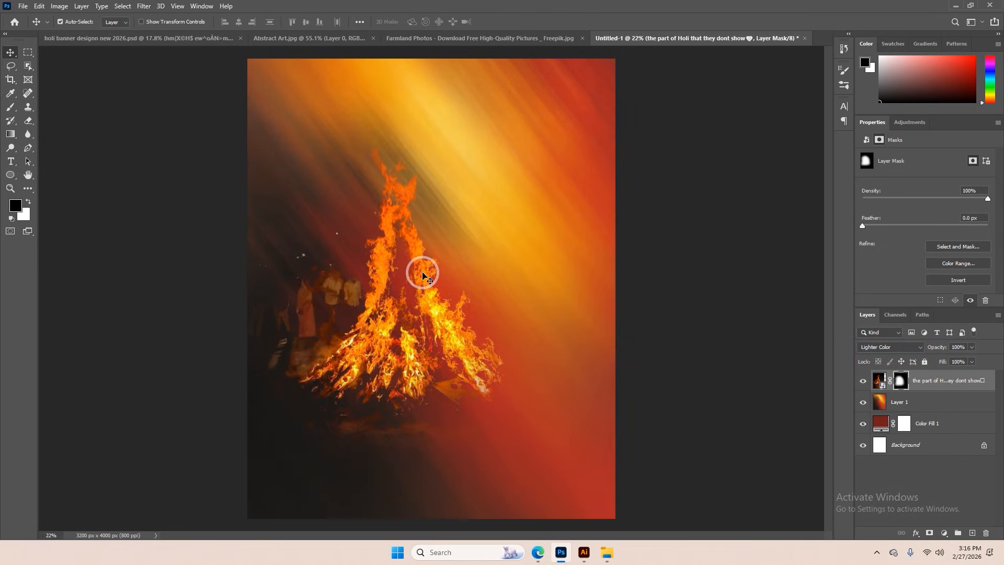
scroll(460, 249, down, 3)
Close the Abstract Art.jpg document
click(413, 41)
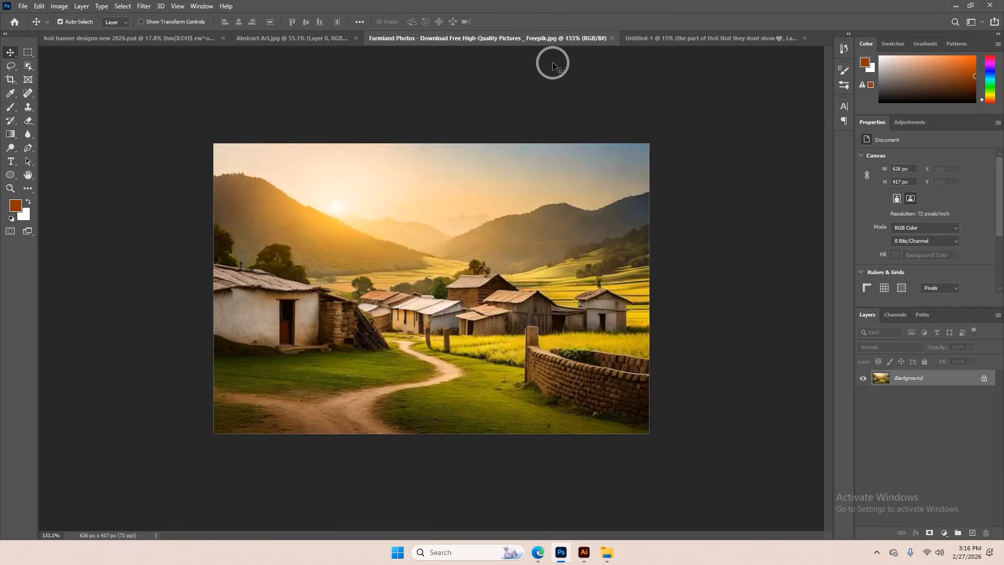
click(301, 40)
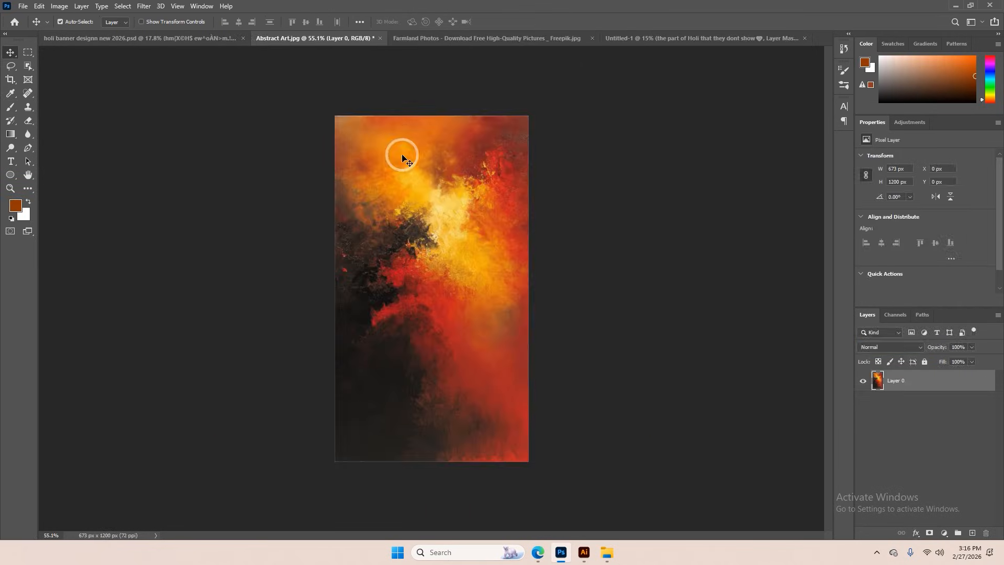
click(379, 39)
click(497, 206)
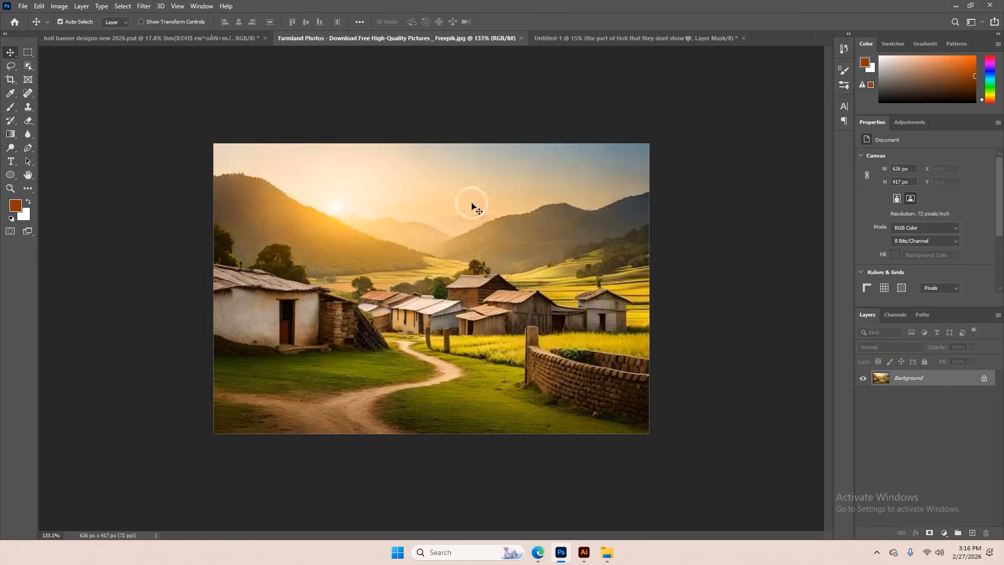
Copy the two gradient title layers होळी and पौर्णिमा from the Holi banner document onto the bonfire in Untitled-1
click(204, 41)
click(412, 204)
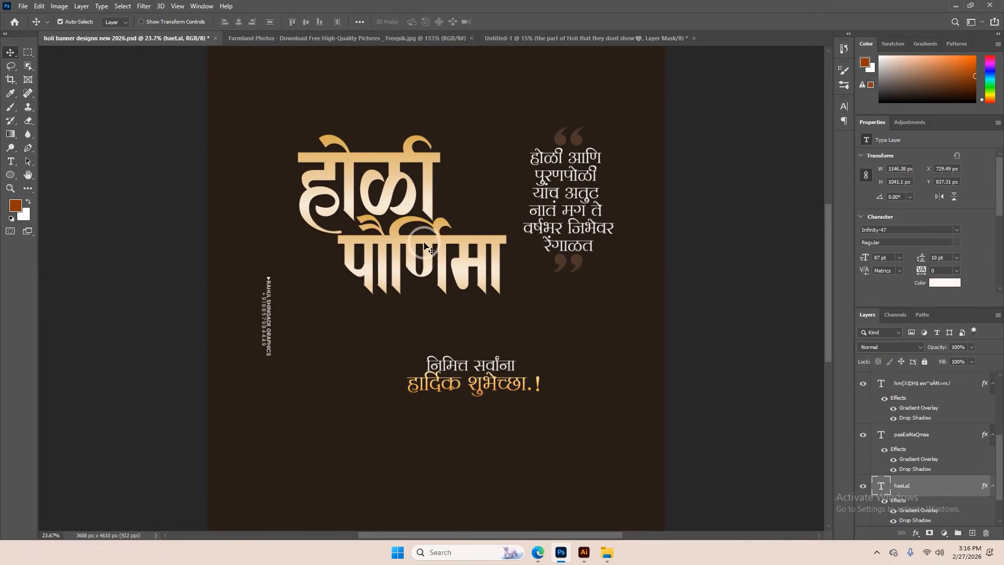
shift+click(421, 248)
drag(425, 193, 492, 164)
drag(469, 287, 468, 285)
key(ctrl+0)
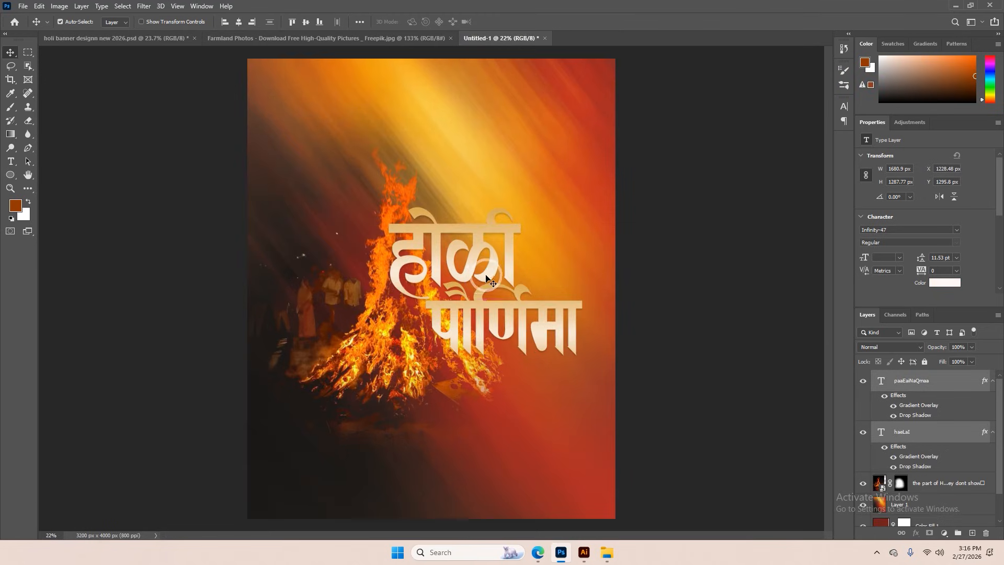
Scale the होळी पौर्णिमा title layers down slightly beside the bonfire
key(ctrl+t)
mouse_move(583, 283)
mouse_down()
mouse_move(523, 282)
mouse_move(581, 286)
mouse_up()
click(515, 26)
Enlarge the bonfire layer to about 3185 × 5663 px behind the title
scroll(392, 342, down, 4)
click(401, 356)
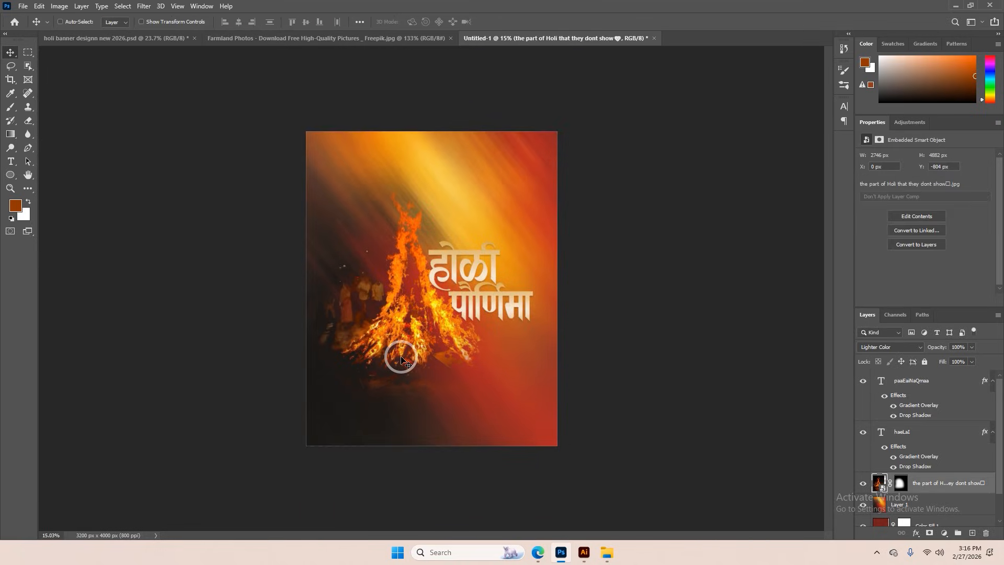
key(ctrl+t)
drag(519, 261, 538, 257)
click(517, 22)
scroll(464, 285, up, 2)
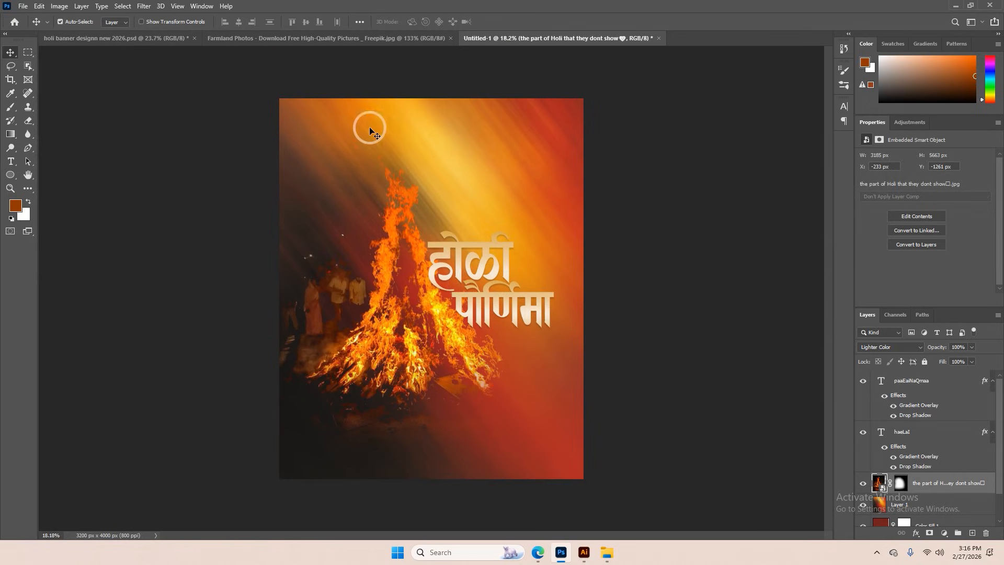
Switch back to the Holi banner document and nudge the Marathi quote block slightly
click(295, 38)
click(171, 38)
scroll(454, 183, up, 3)
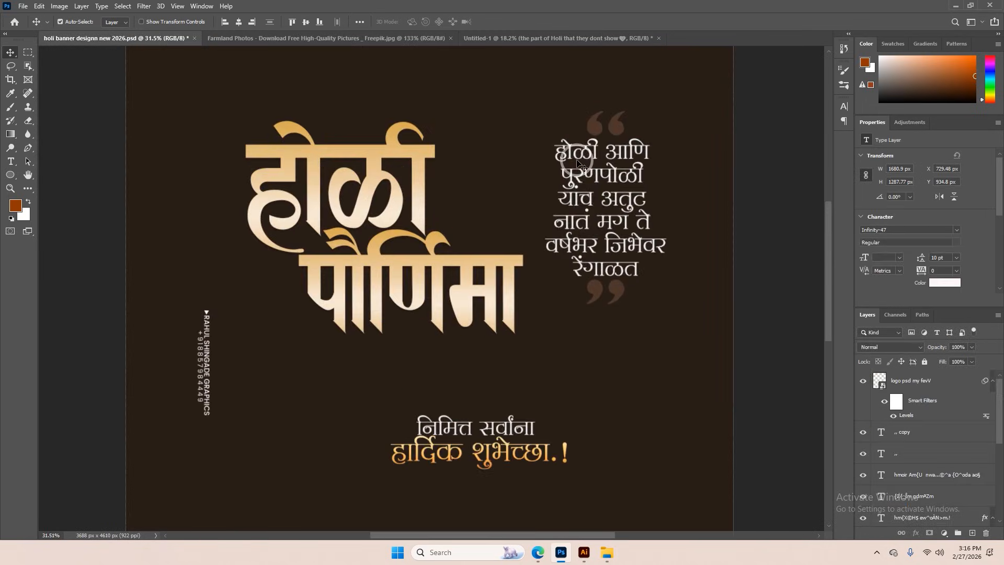
drag(578, 160, 588, 166)
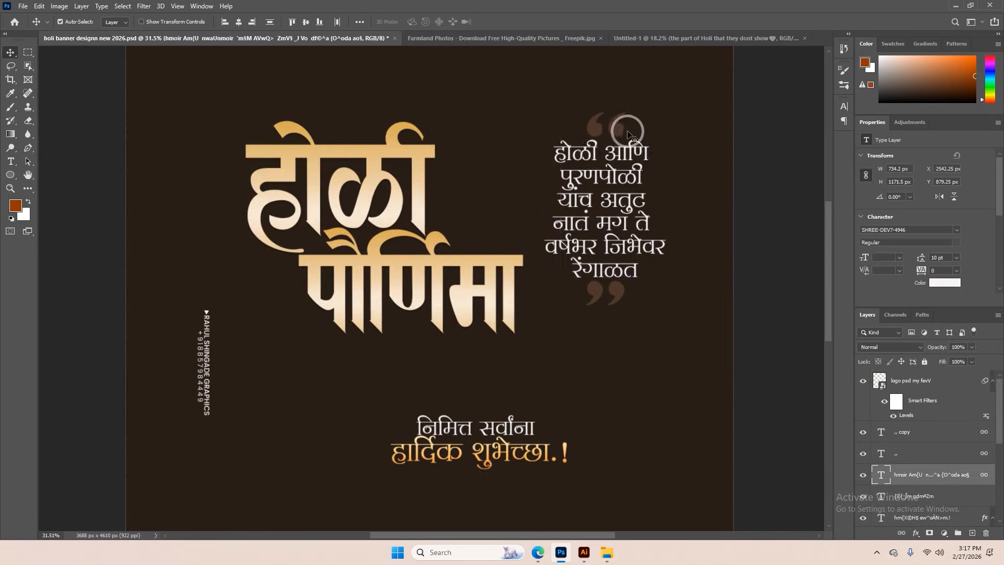
scroll(627, 124, up, 10)
Recolor the opening quotation marks above the quote to yellow #ffc742 and set their blending mode to Normal
click(604, 137)
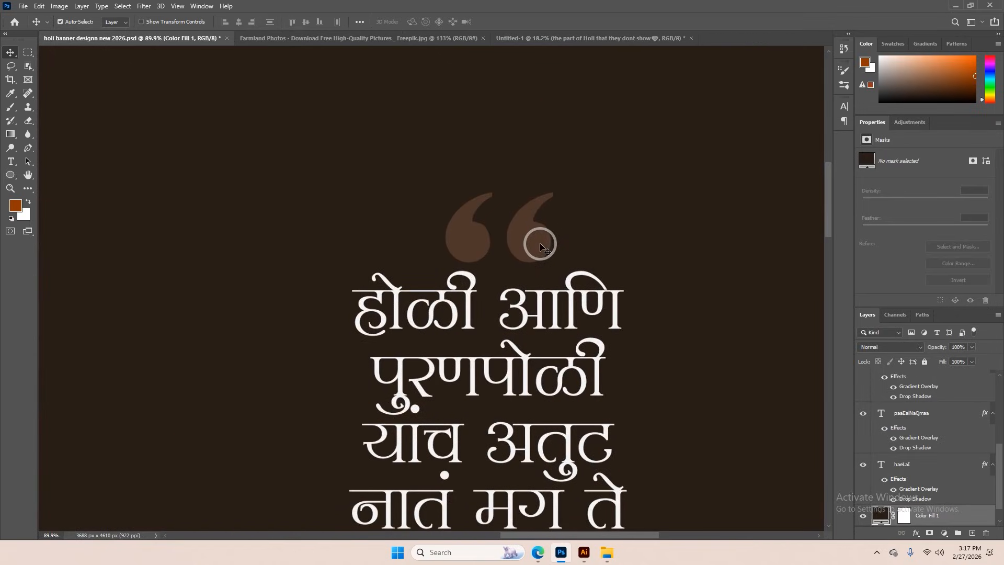
double_click(527, 242)
click(418, 21)
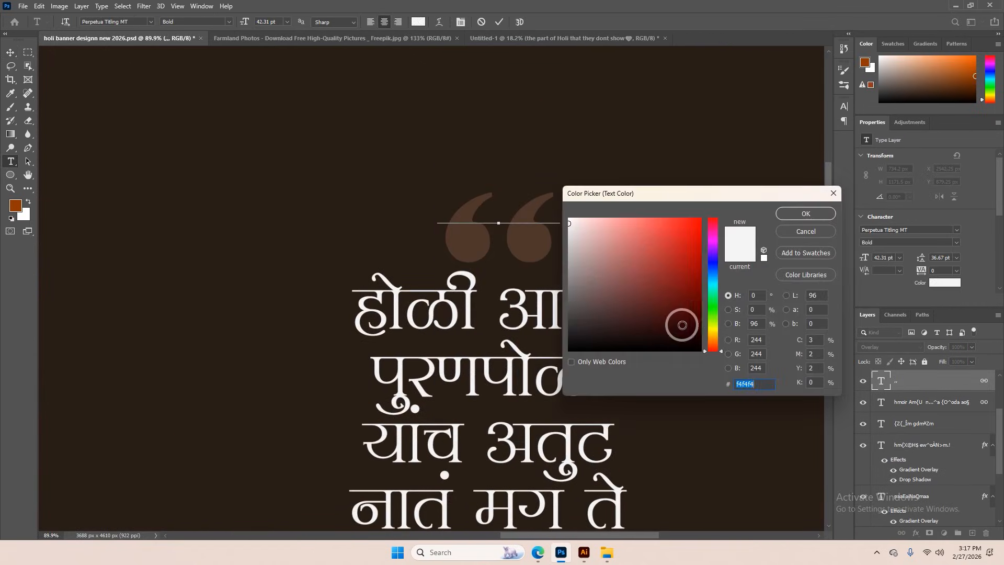
click(714, 339)
drag(668, 262, 668, 191)
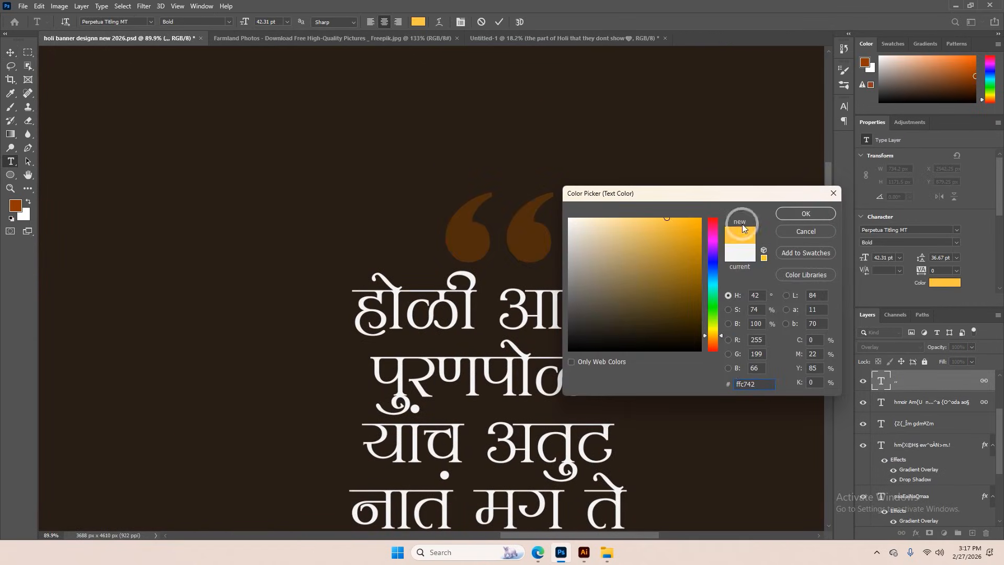
click(787, 215)
click(876, 347)
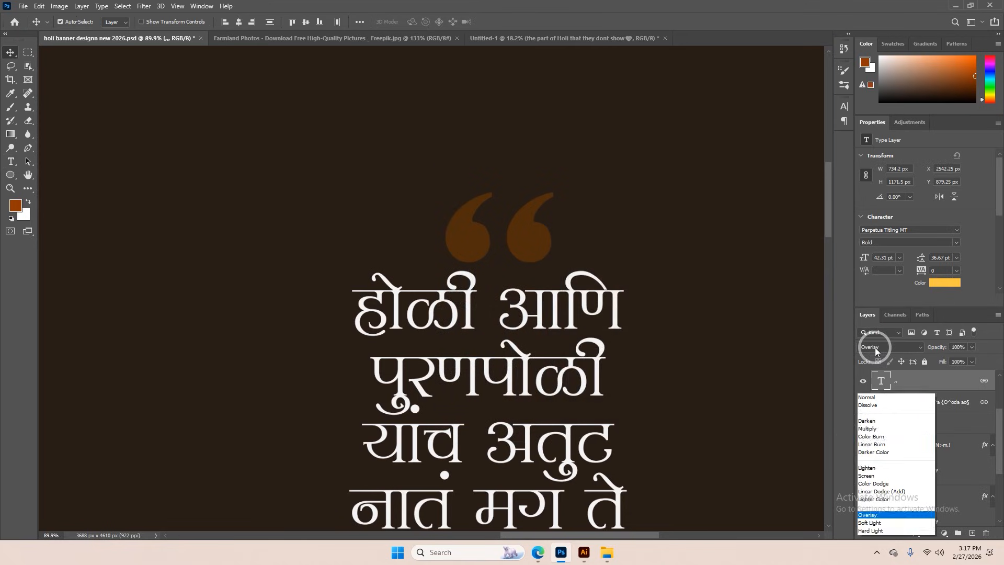
click(867, 398)
Set the closing quotation marks' blending mode to Normal and recolor them with the yellow sampled from the opening marks
scroll(542, 238, down, 5)
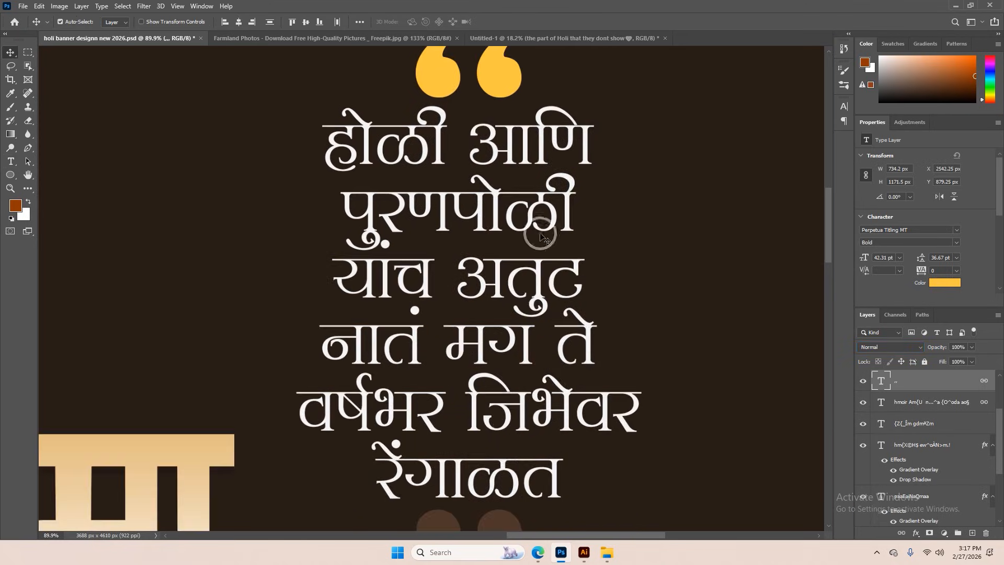
click(501, 517)
click(915, 347)
click(872, 287)
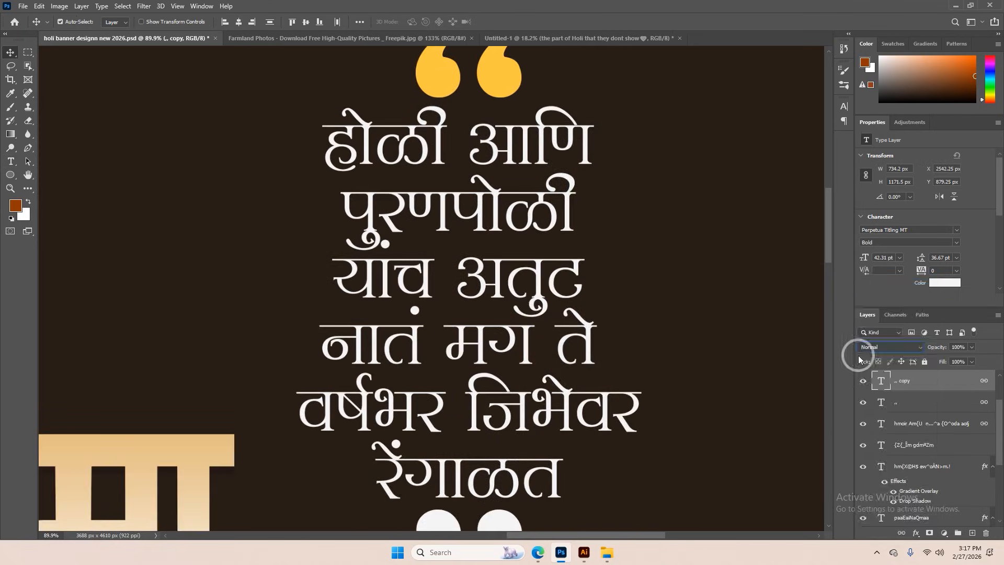
double_click(888, 386)
click(419, 21)
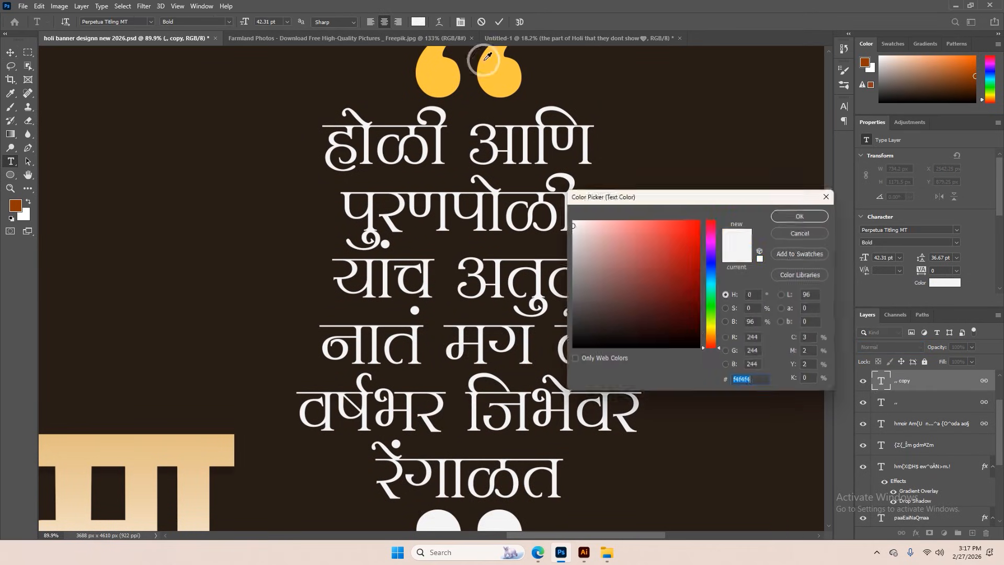
click(514, 83)
click(821, 214)
click(501, 21)
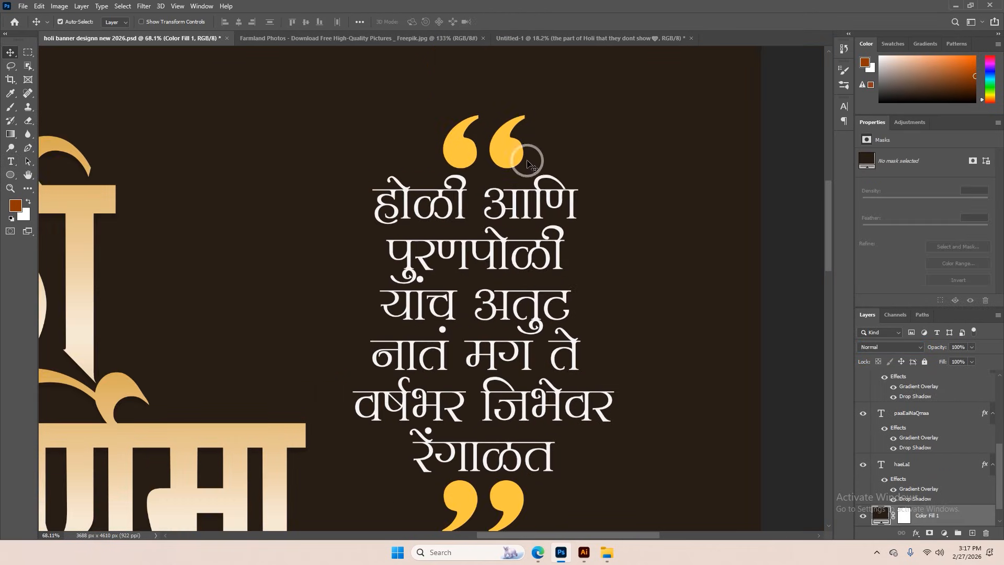
Add a new text layer reading ",," in the empty area beside the opening quotation marks and select its characters for font editing
click(11, 161)
click(318, 153)
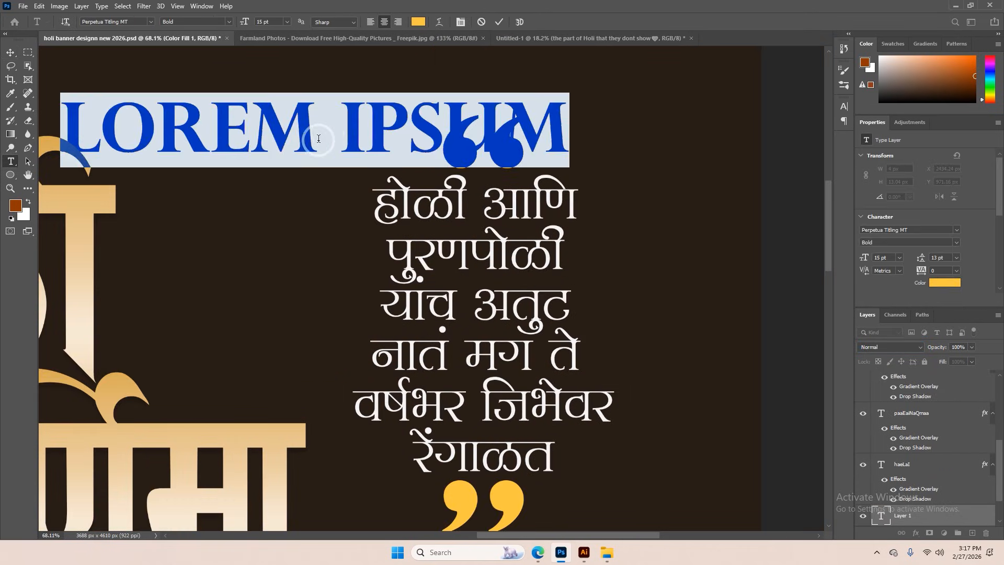
text(,,)
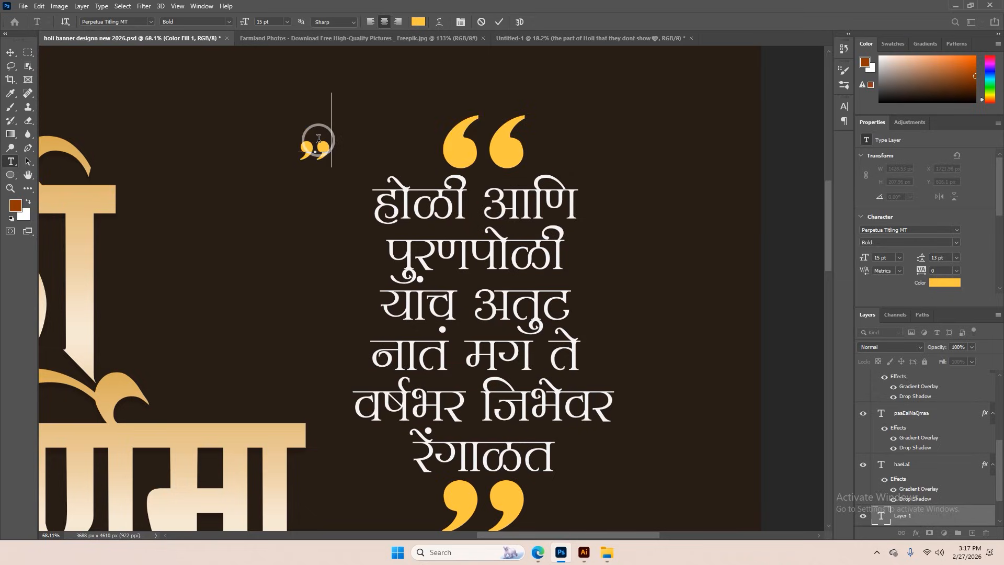
drag(332, 152, 299, 151)
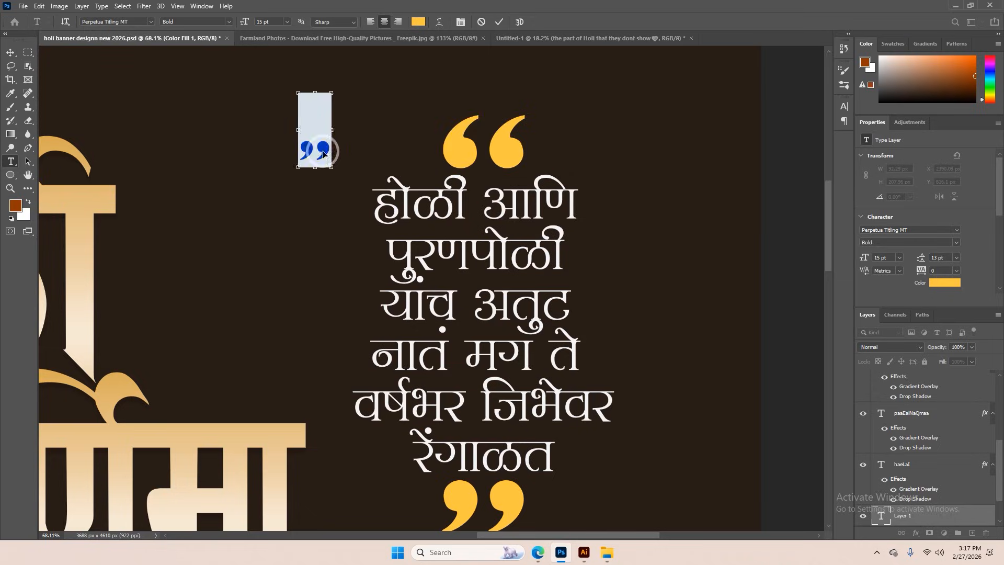
click(844, 106)
click(773, 121)
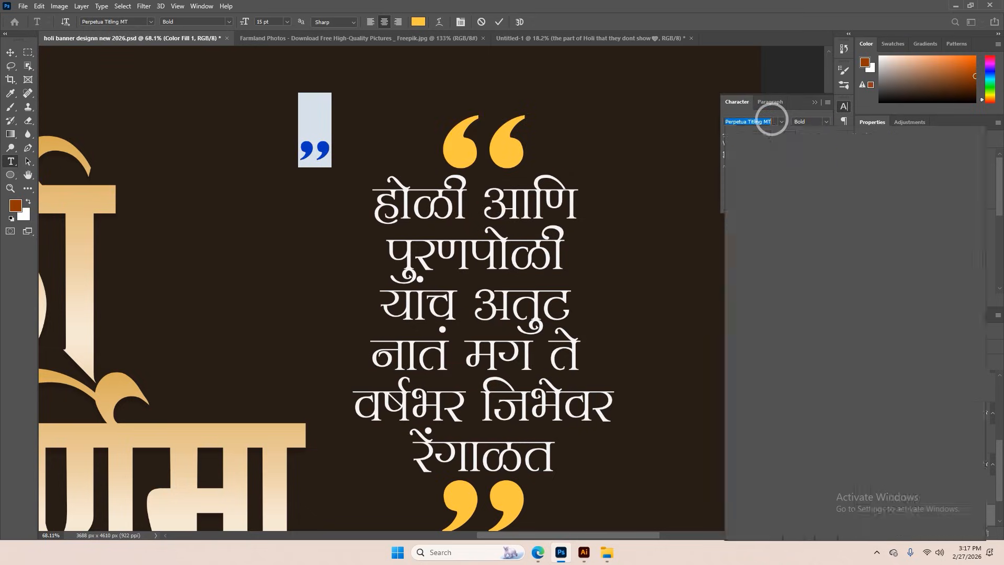
text(sh)
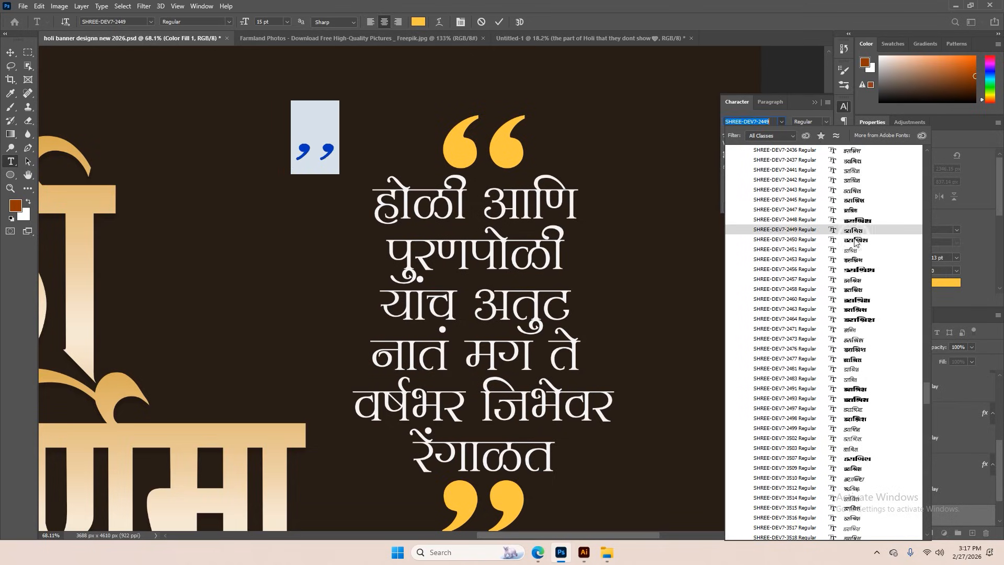
click(848, 273)
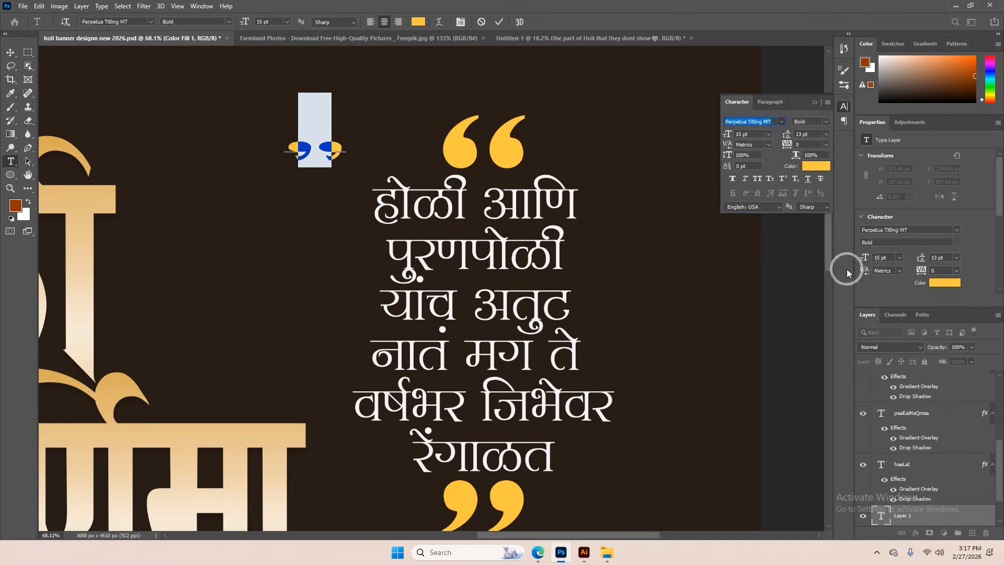
Set the font of the new ",," text to SHREE-DEV7-2450 Regular
click(814, 146)
text(sh)
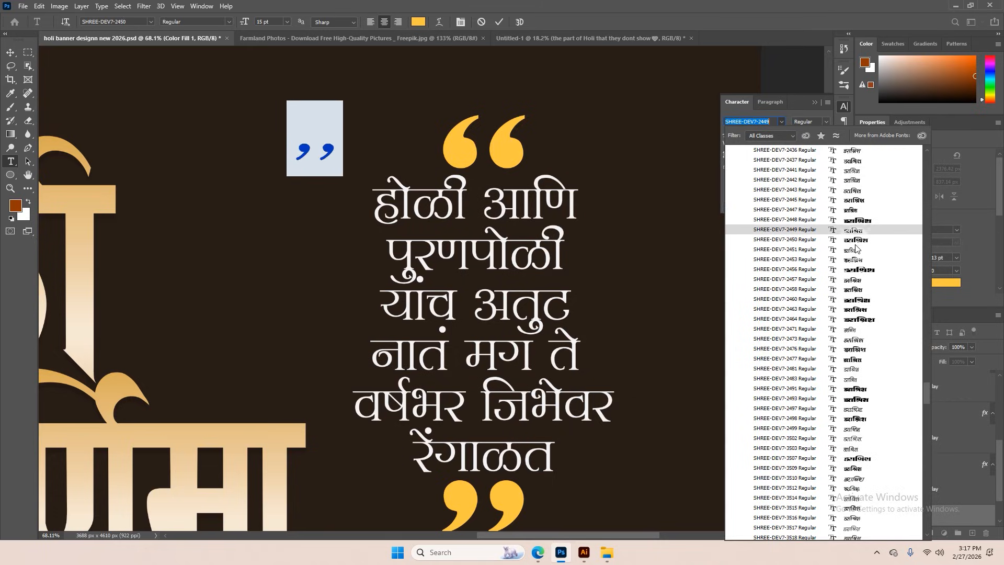
click(855, 239)
click(630, 167)
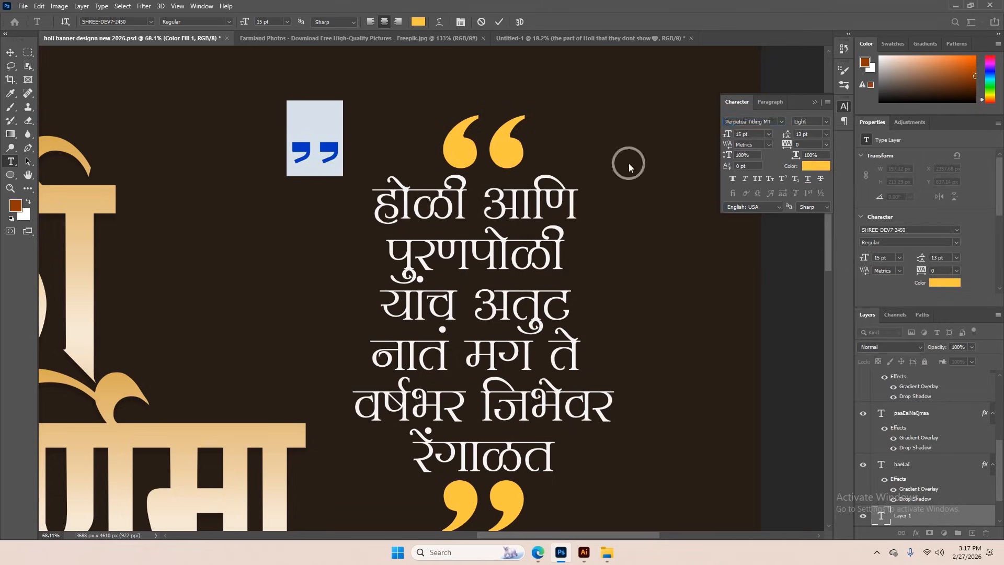
Tighten the kerning between the two commas of the new text to -100
click(316, 152)
scroll(319, 151, up, 4)
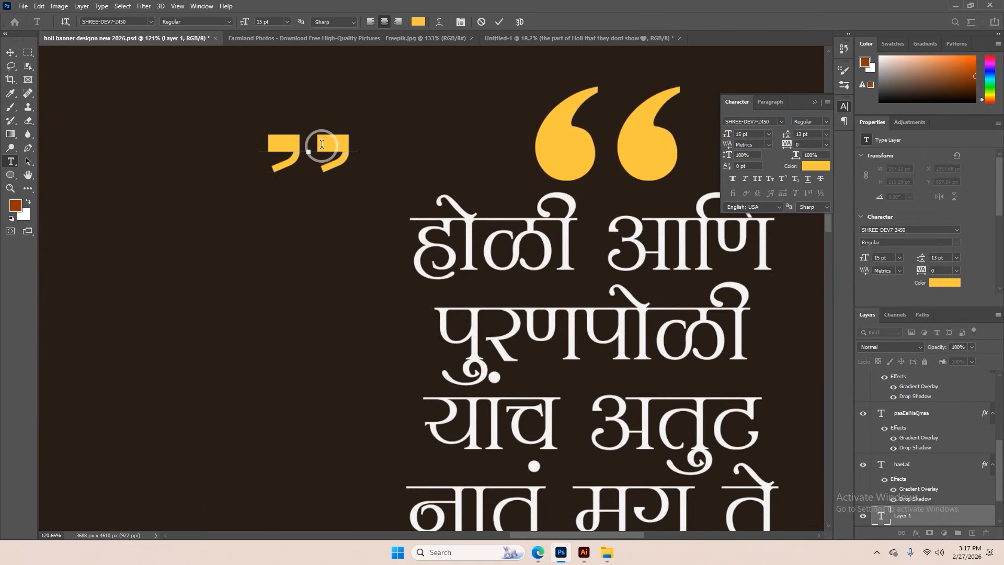
key(alt+Left)
key(alt+Left)
key(alt+Left)
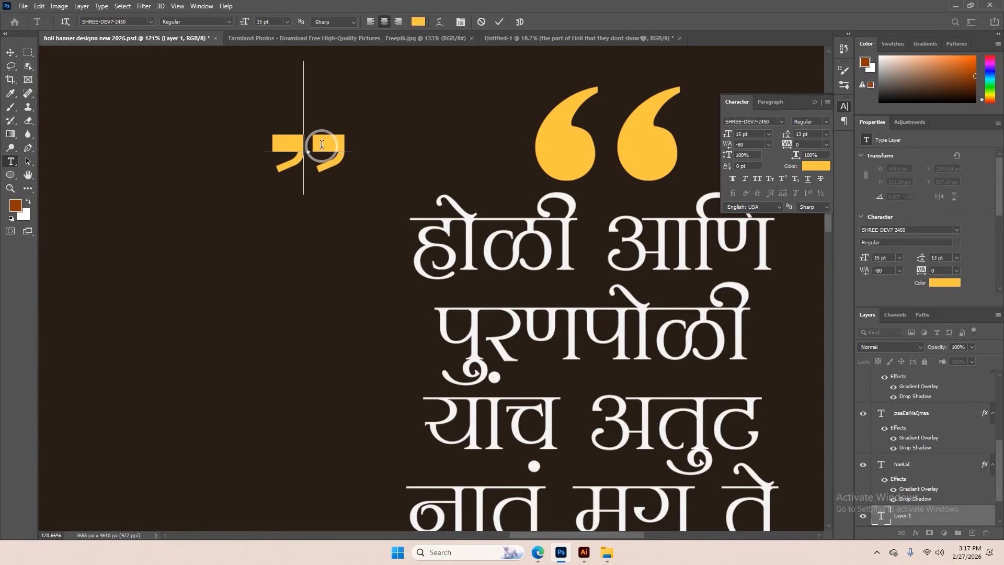
Discard the new ",," text and fit the canvas in view with the Move tool active
click(815, 103)
click(481, 24)
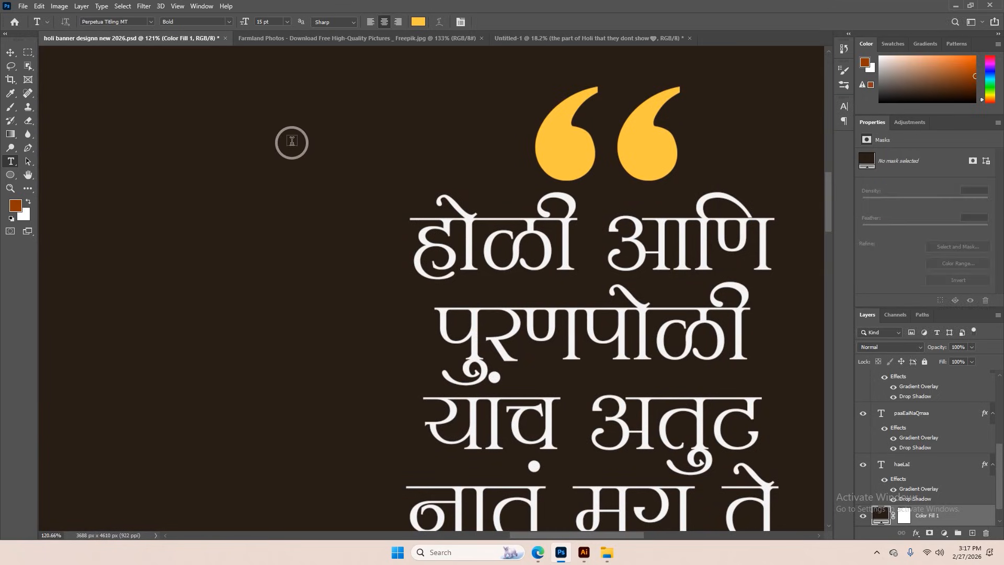
scroll(410, 162, down, 4)
click(10, 52)
key(ctrl+0)
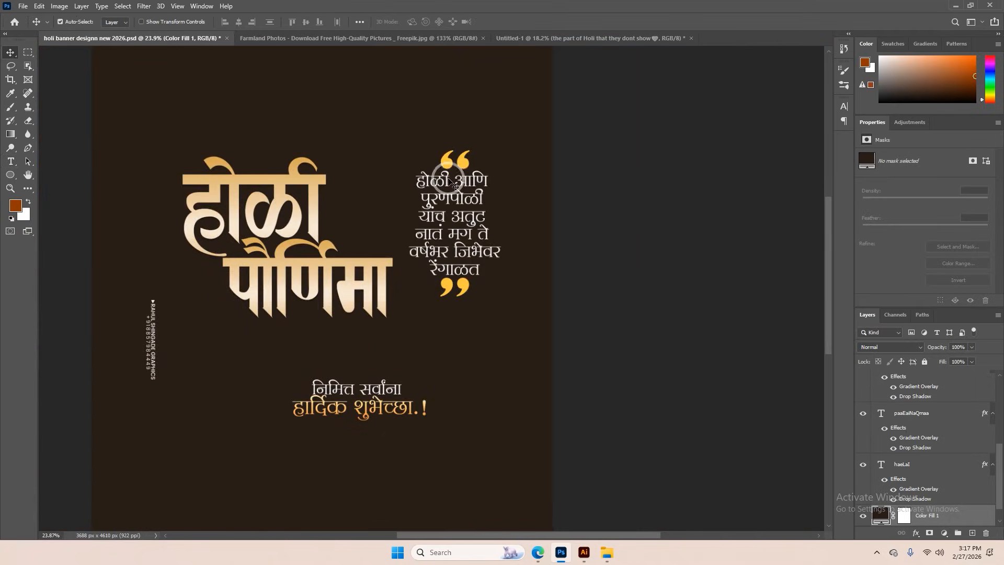
Bring the linked quote and its quotation marks into the Untitled-1 banner, scaled to about 78% beside the upper part of the bonfire
drag(427, 156, 297, 40)
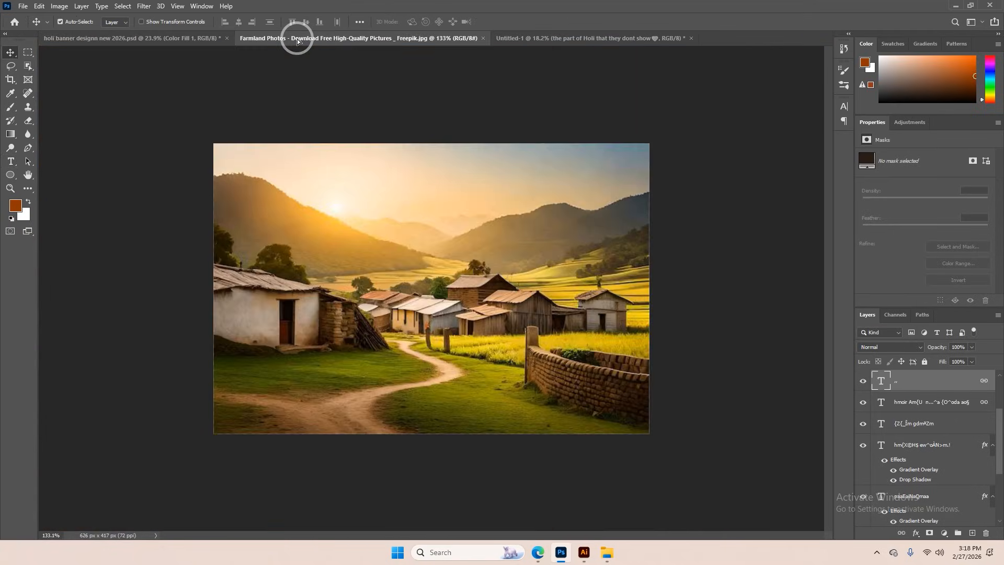
drag(214, 46, 214, 47)
drag(193, 137, 516, 41)
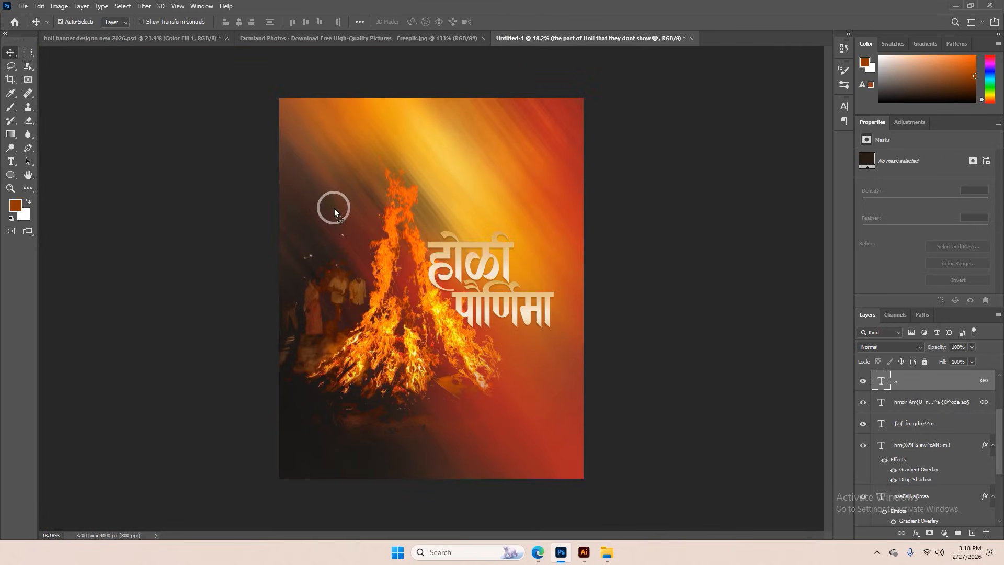
drag(334, 212, 332, 156)
key(ctrl+t)
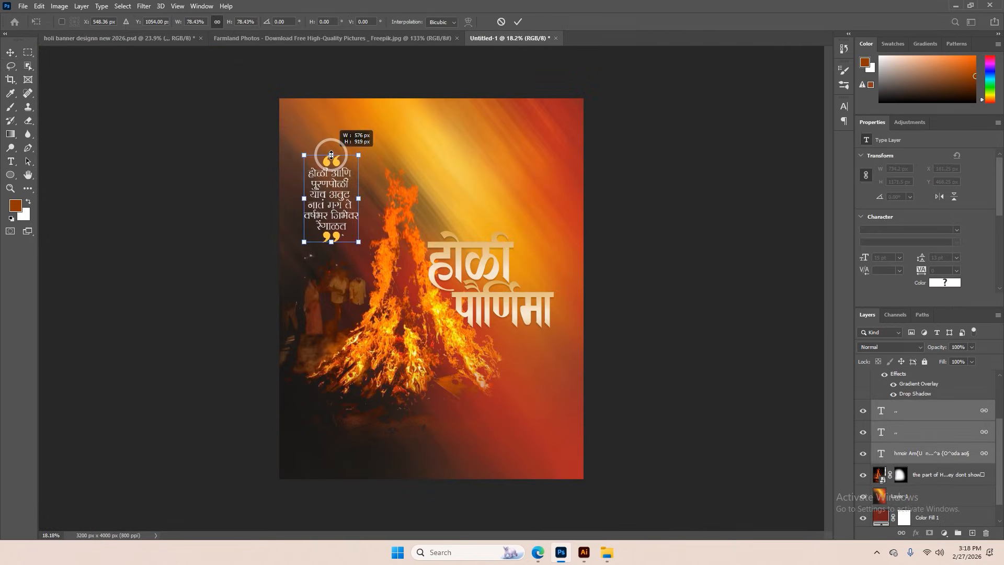
click(517, 25)
Nudge the होळी पौर्णिमा title slightly to the right, away from the bonfire
scroll(426, 280, down, 2)
drag(425, 339, 426, 343)
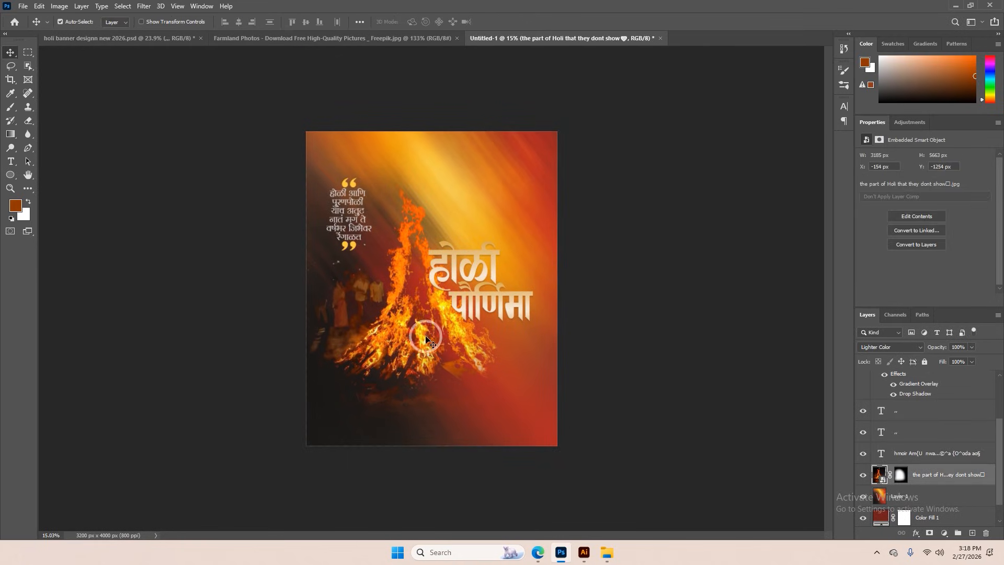
scroll(426, 340, up, 2)
scroll(425, 336, down, 1)
scroll(424, 336, up, 2)
drag(499, 274, 505, 272)
scroll(637, 354, up, 1)
scroll(915, 444, down, 1)
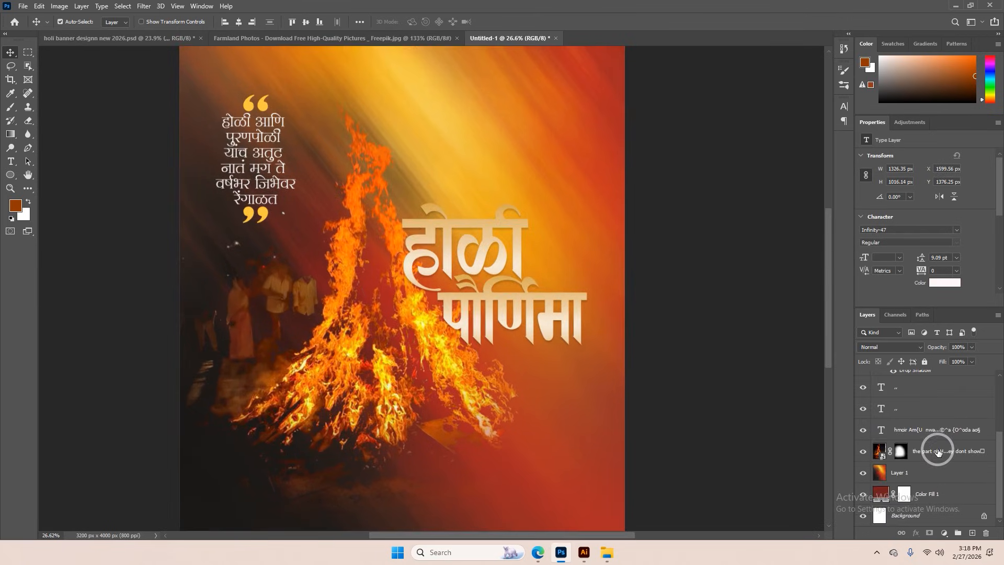
Create a new layer above the bonfire and choose a splash brush from Water Colour Paints Brushes
click(938, 452)
click(863, 452)
click(387, 350)
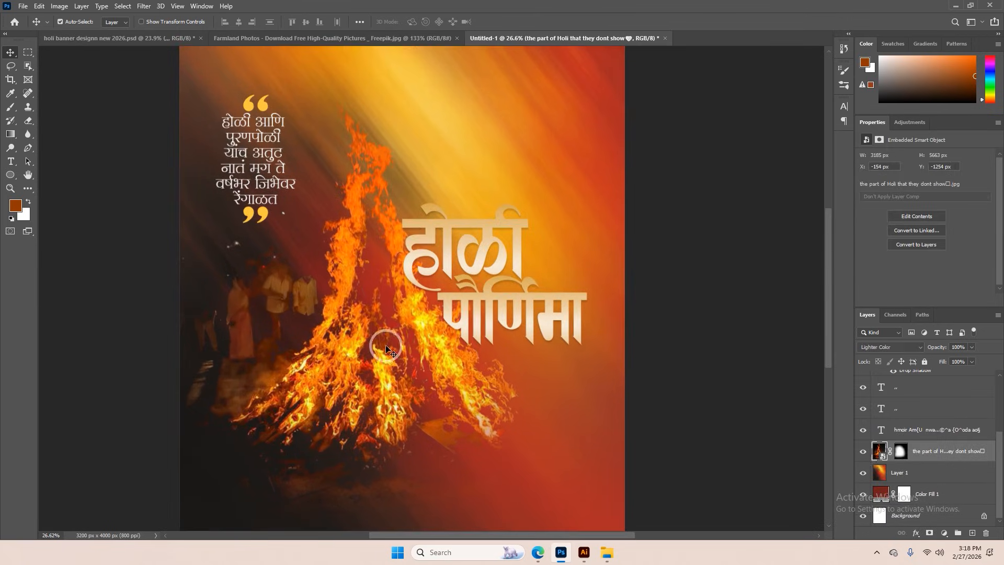
click(973, 533)
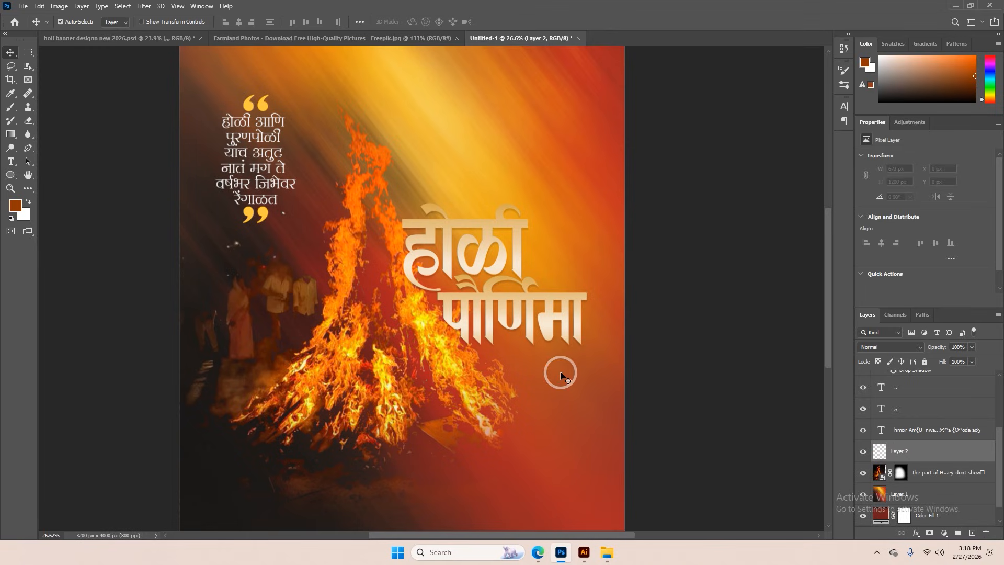
key(b)
right_click(494, 181)
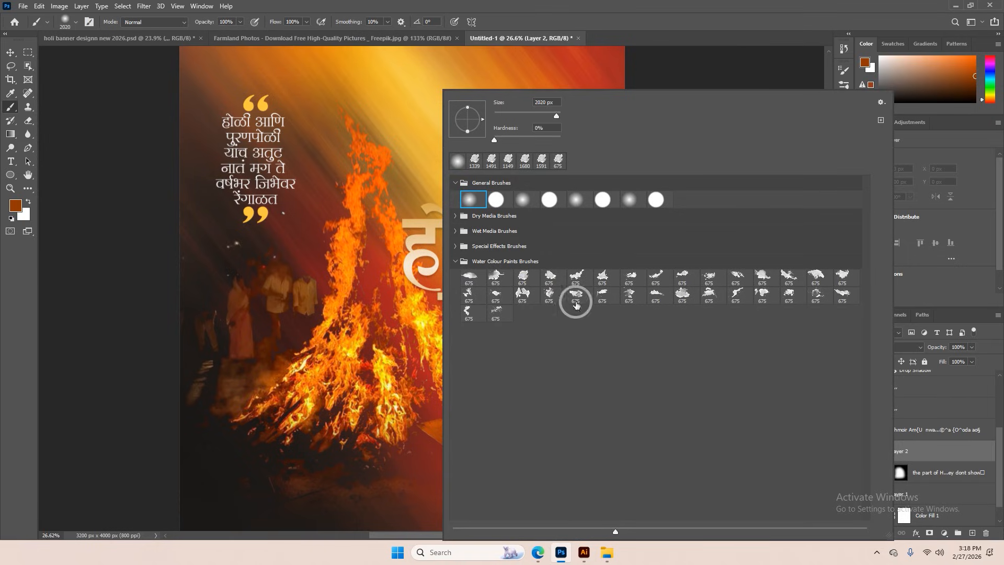
click(524, 279)
click(941, 458)
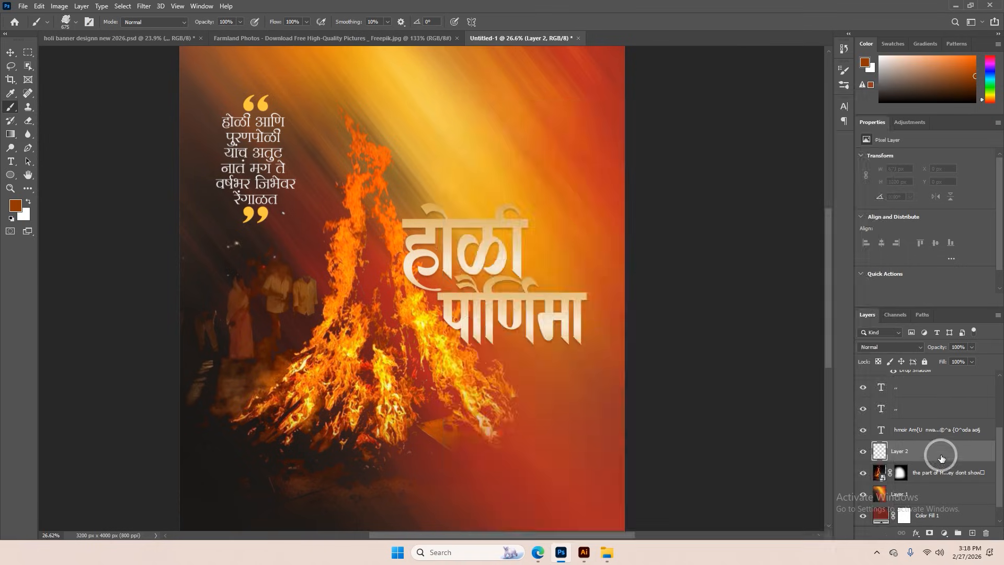
Enlarge the brush to about 1695 px, sample a dark red from the background and stamp a splash behind the title
drag(487, 279, 521, 279)
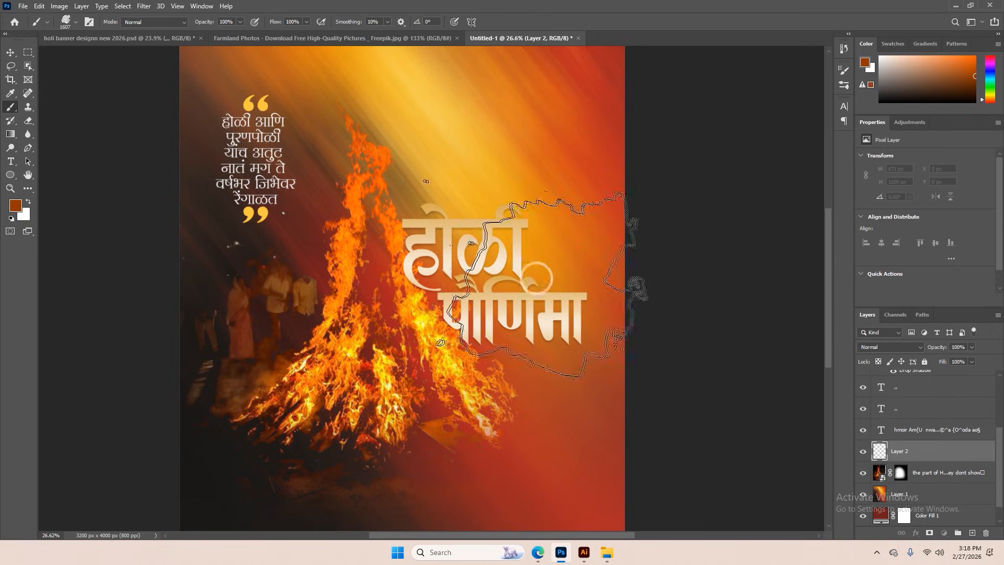
key(i)
click(304, 250)
key(b)
scroll(494, 211, down, 2)
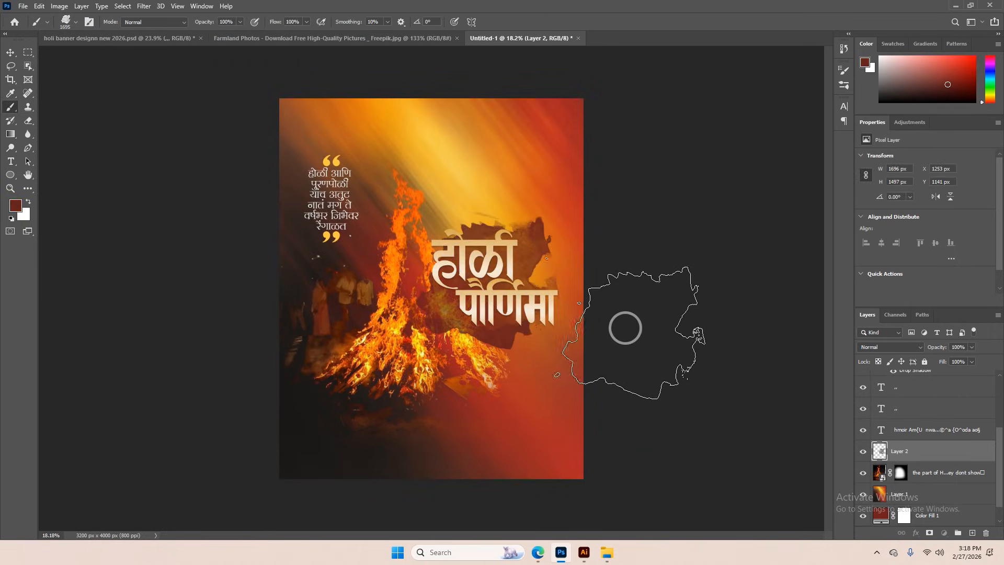
Set the splash layer's blending mode to Overlay and restamp the splash in a brighter red
click(887, 342)
click(884, 396)
click(523, 277)
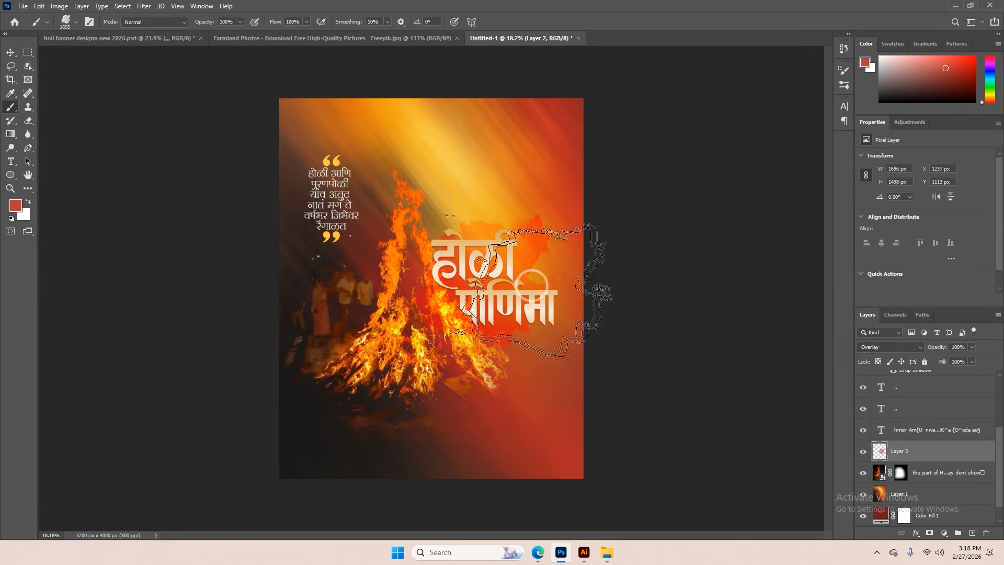
scroll(470, 284, up, 3)
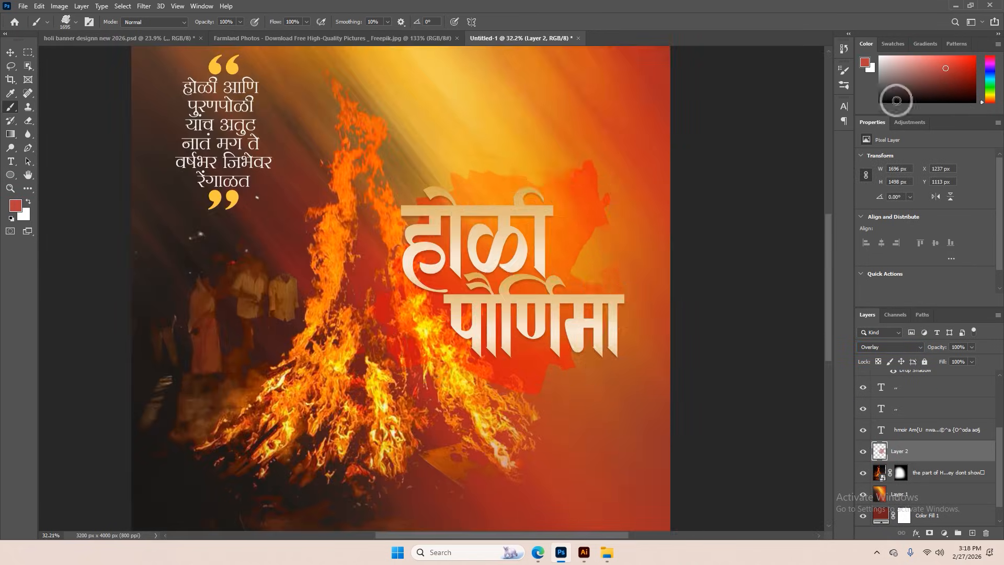
Replace the splash with two overlapping dark maroon stamps behind the title and nudge the layer slightly upward
click(471, 263)
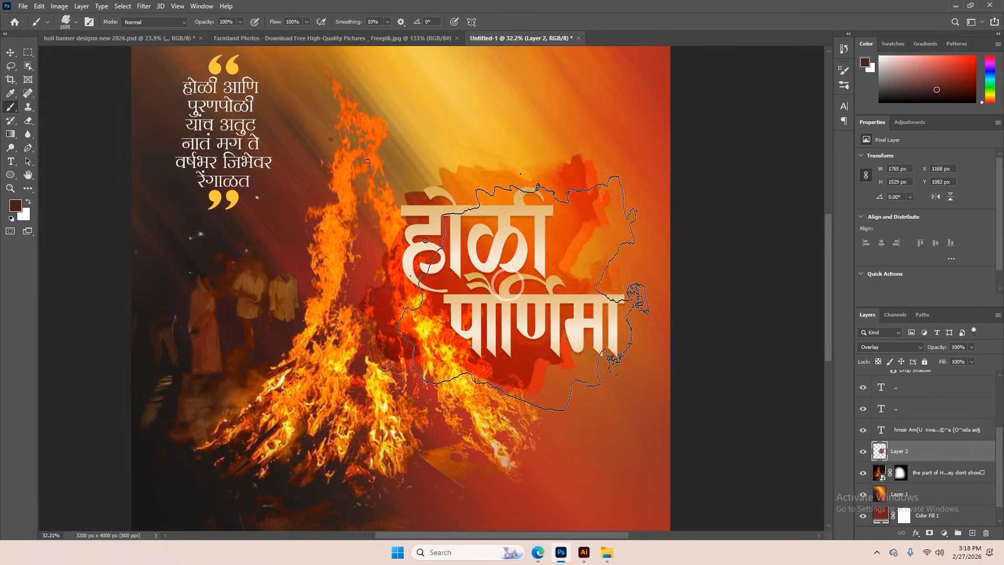
key(ctrl+z)
click(488, 263)
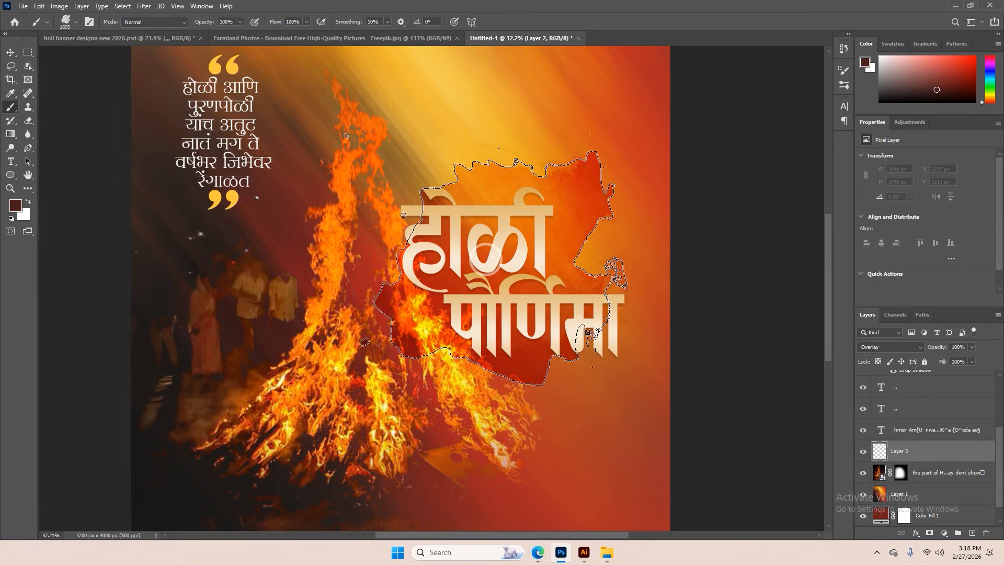
scroll(537, 293, down, 3)
click(535, 295)
scroll(706, 313, down, 3)
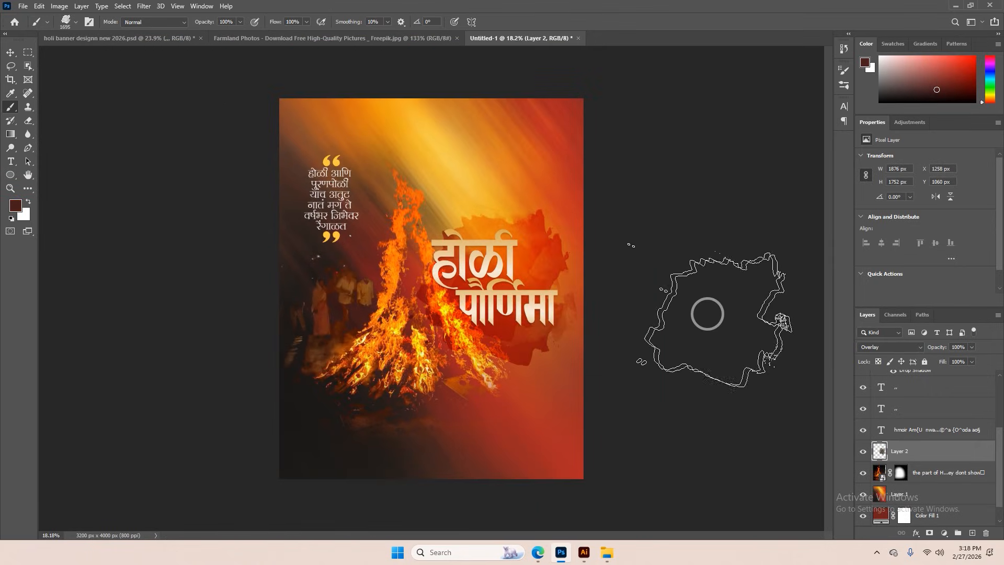
click(6, 54)
scroll(459, 198, up, 1)
drag(539, 229, 540, 233)
Bring the two-line greeting from the holi banner file into Untitled-1, scale it to about 68% and place it beneath the title
click(172, 38)
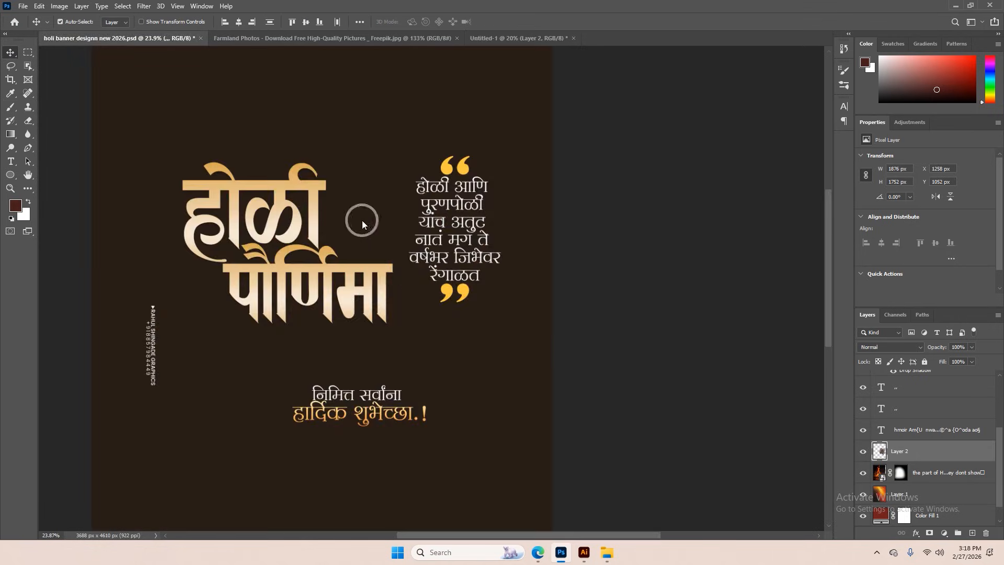
drag(372, 385, 506, 32)
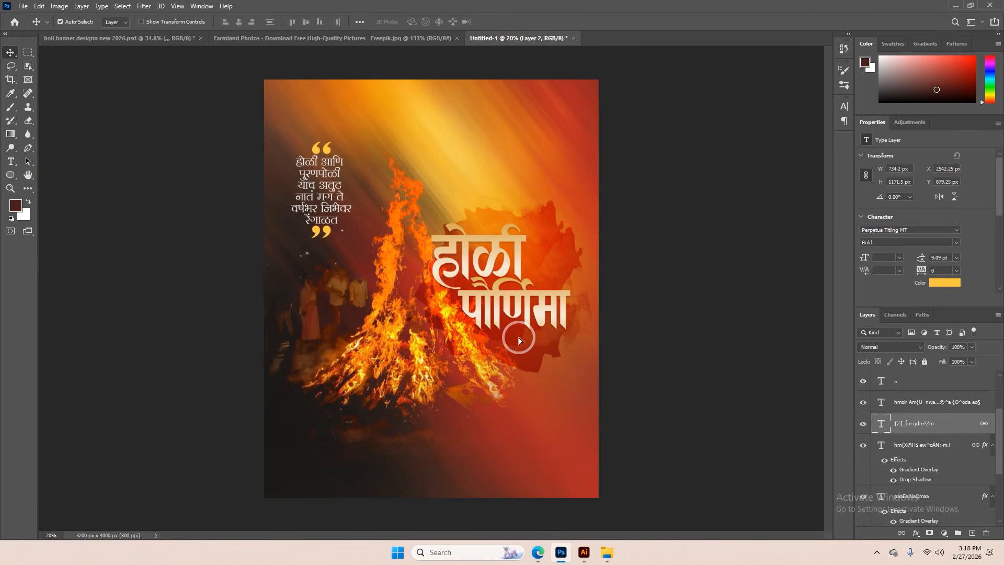
drag(519, 340, 519, 341)
key(ctrl+t)
drag(590, 348, 524, 345)
click(518, 22)
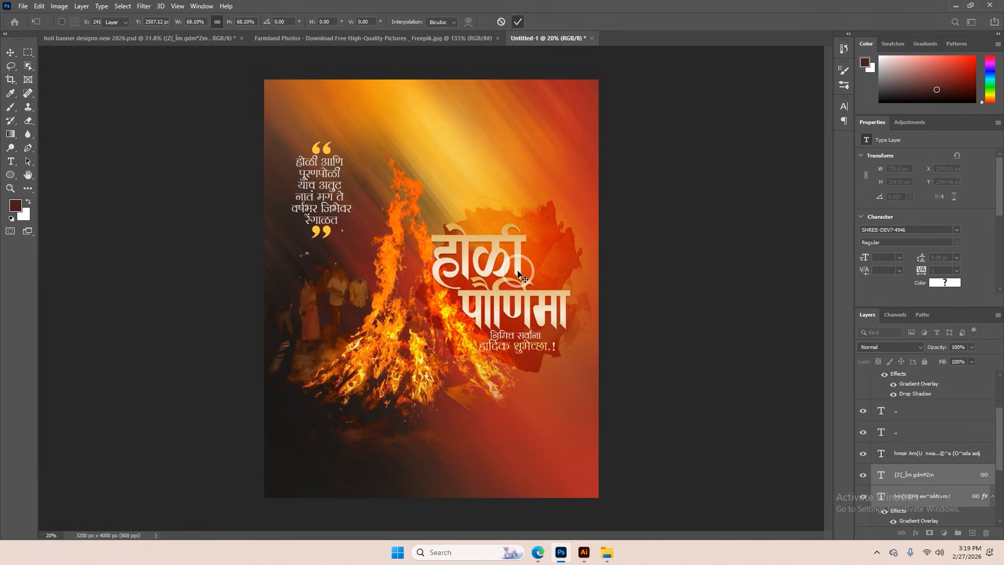
Select Layer 1 in the banner, then unlock the Farmland photo's background layer and convert it to a smart object
scroll(516, 267, down, 2)
click(479, 168)
click(417, 44)
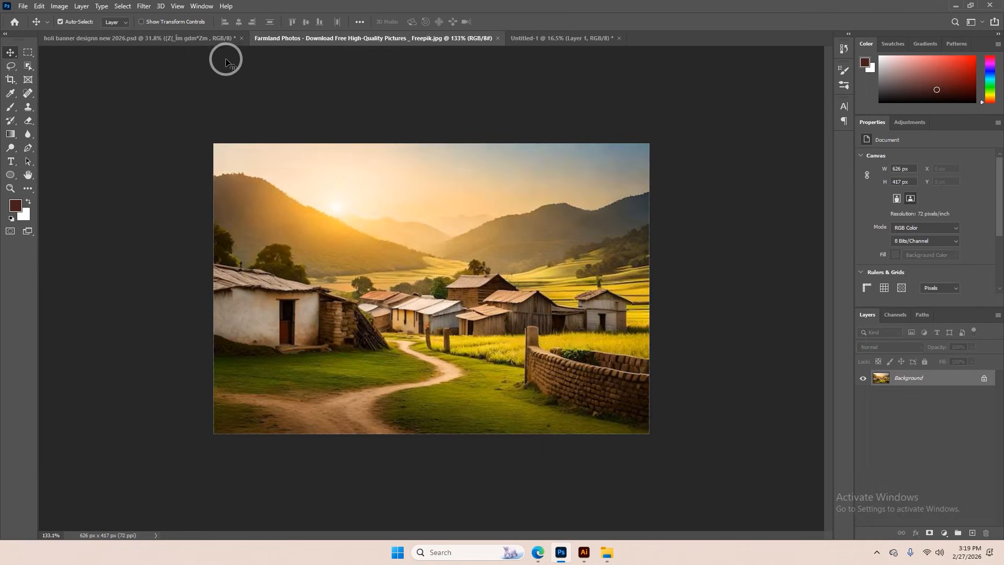
click(984, 381)
right_click(983, 379)
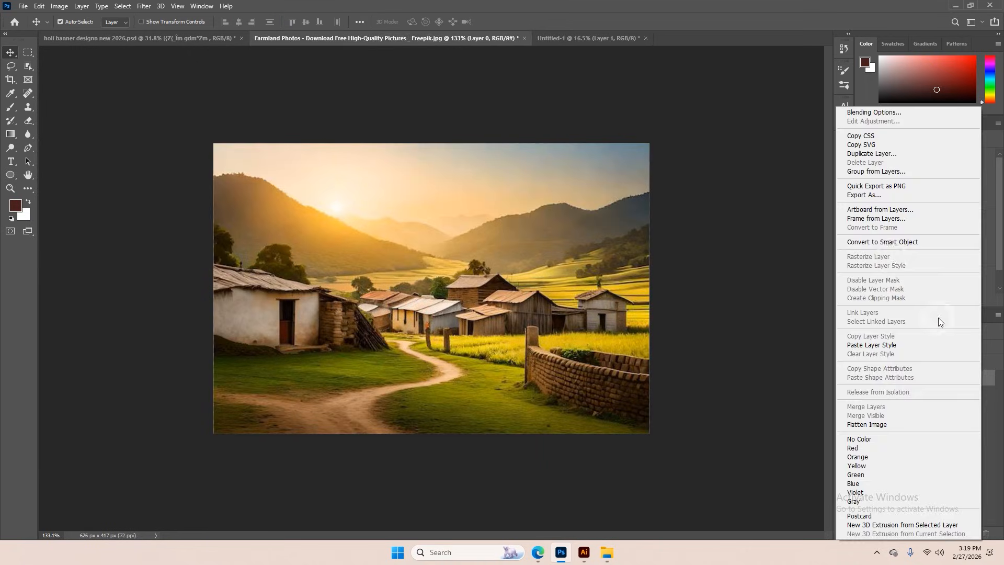
click(876, 242)
Paste the Farmland photo above Layer 1 in the banner, enlarge it to about 2985 px wide and position it across the upper right
click(547, 43)
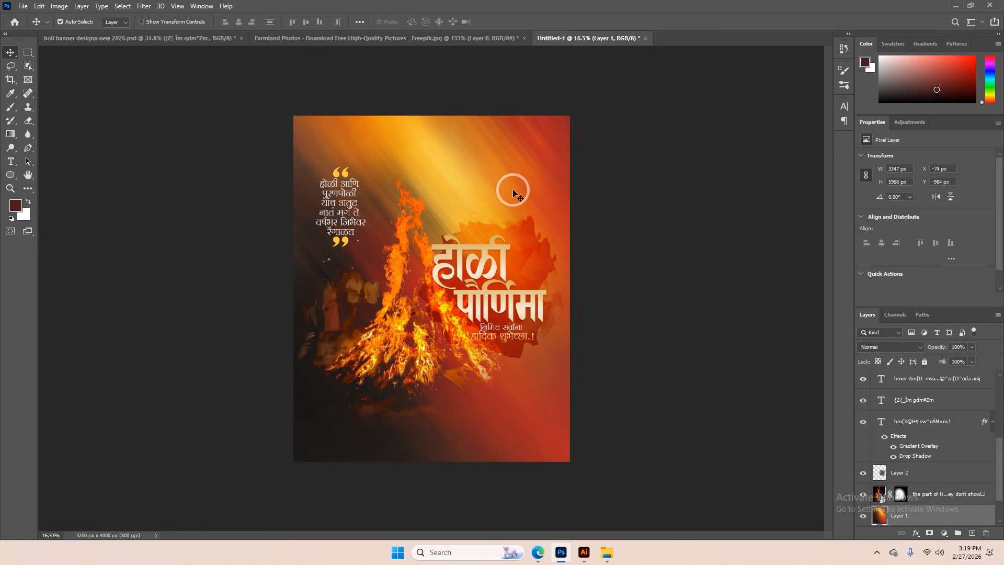
key(ctrl+v)
key(ctrl+t)
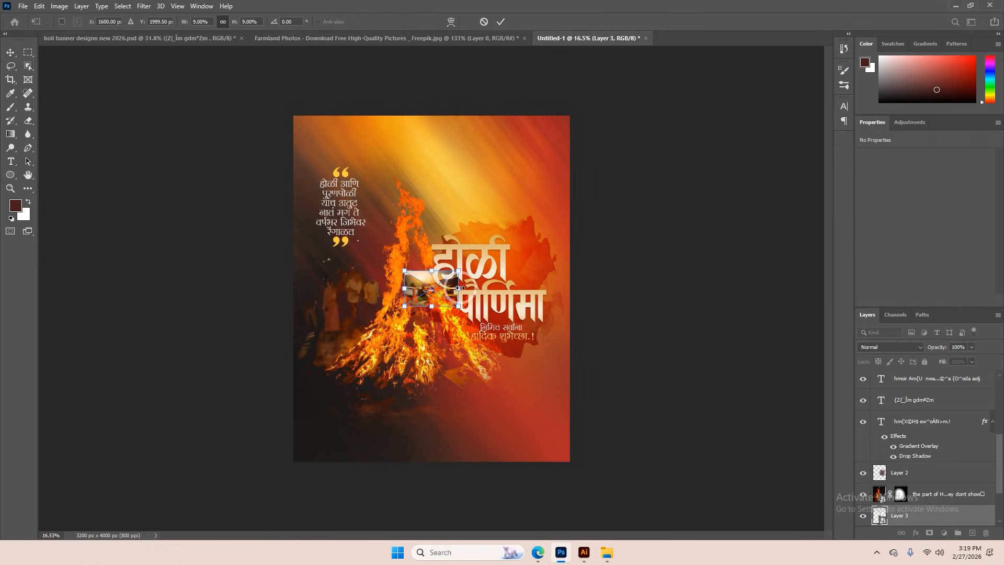
drag(460, 288, 596, 291)
drag(573, 289, 605, 183)
click(501, 22)
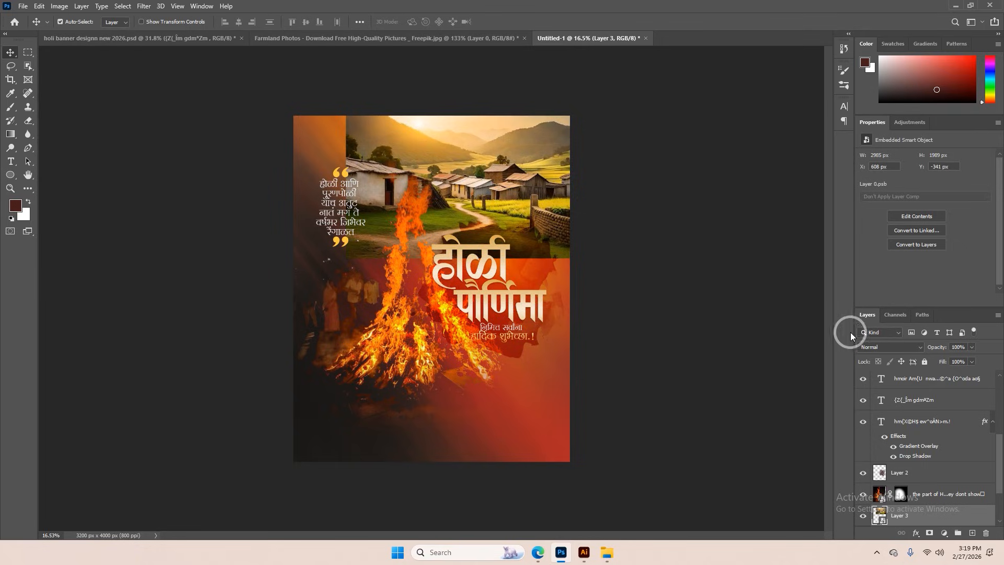
Set the village photo's blending mode to Soft Light and add a layer mask for painting in black
click(891, 347)
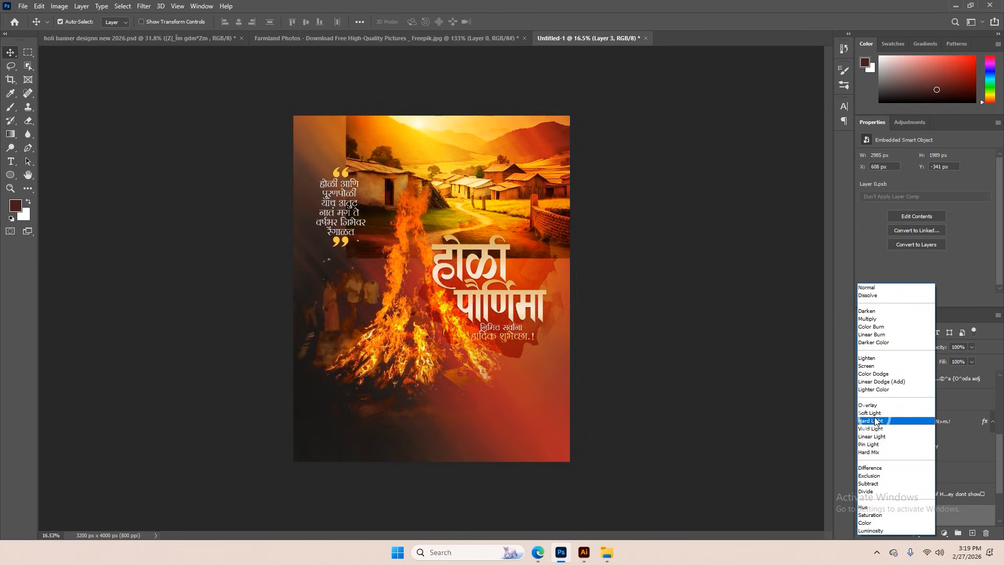
click(871, 413)
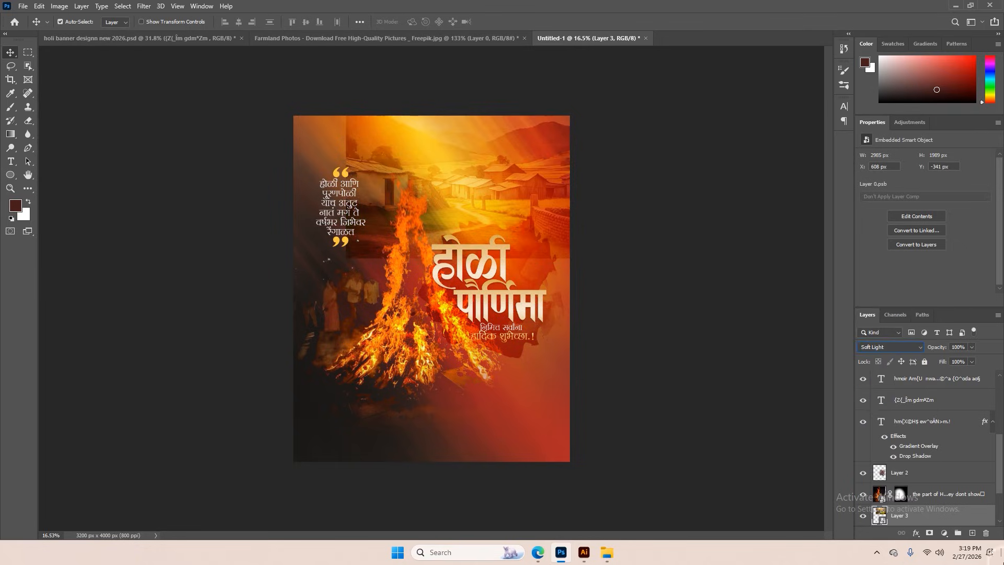
key(d)
key(b)
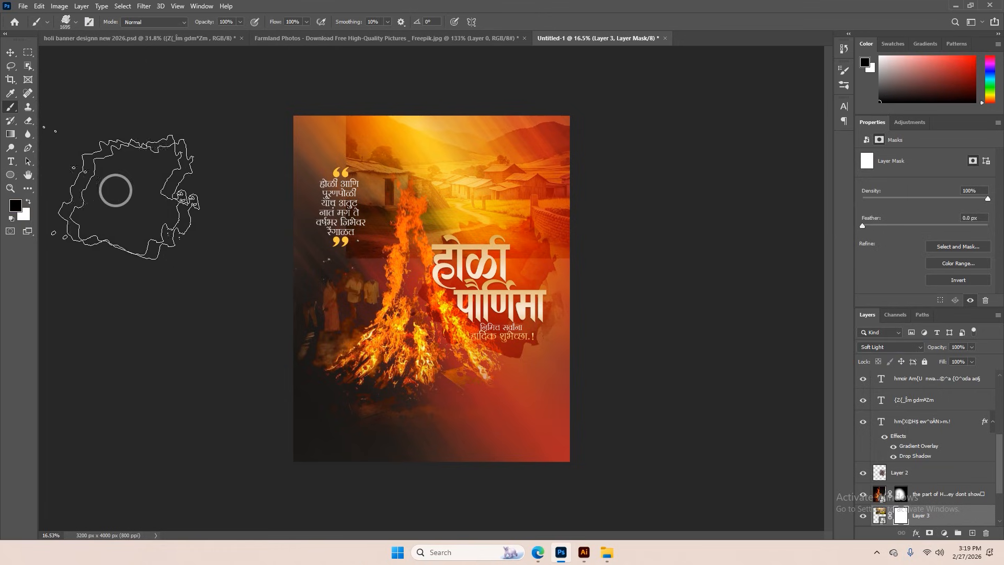
Paint black on the village photo's mask with a large soft round brush to fade its hard edges into the background
right_click(465, 216)
click(481, 199)
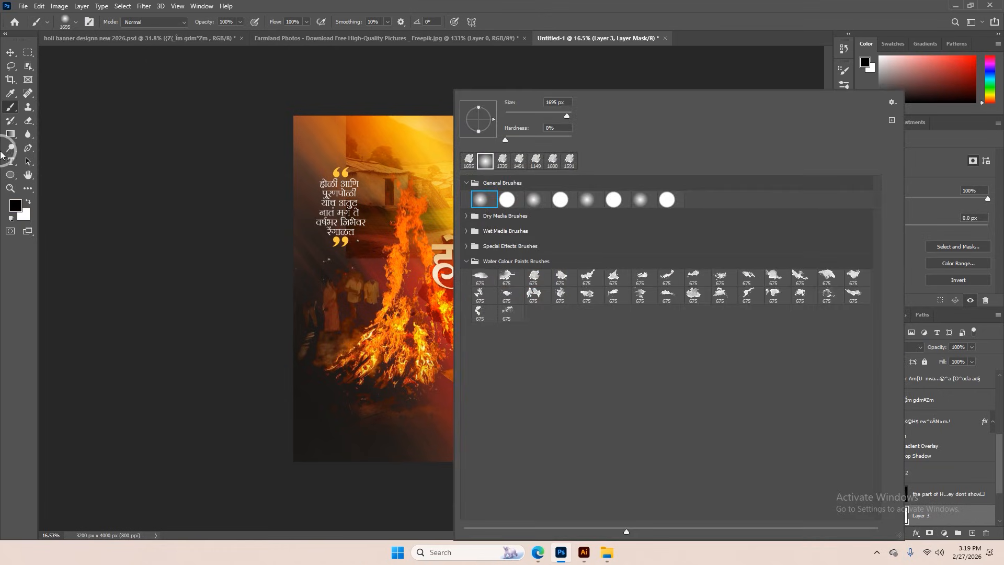
click(314, 128)
alt+right_click(313, 128)
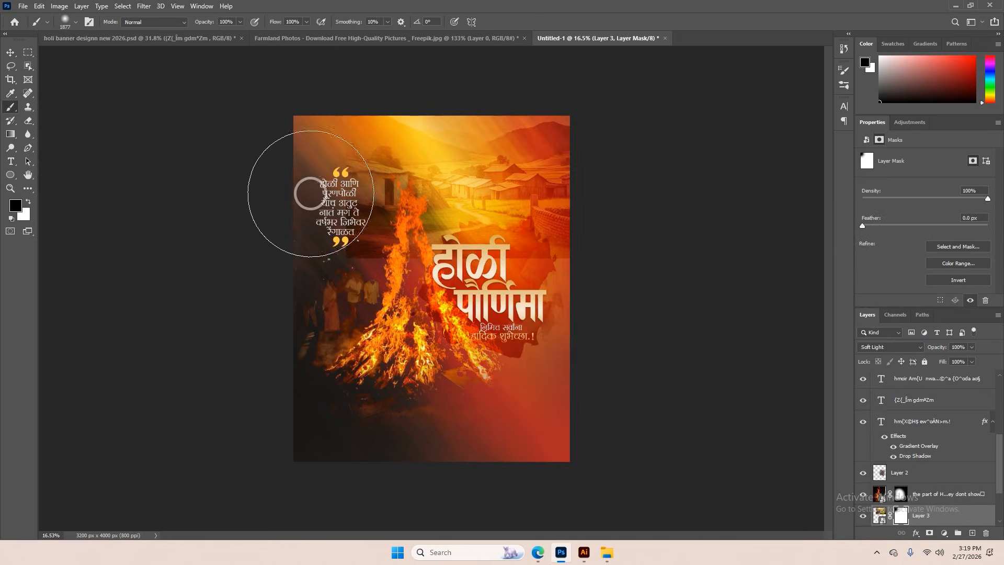
mouse_move(309, 194)
mouse_down()
mouse_move(317, 247)
mouse_move(407, 297)
mouse_move(547, 283)
mouse_move(597, 259)
mouse_move(572, 177)
mouse_move(371, 99)
mouse_move(593, 78)
mouse_move(682, 111)
mouse_move(657, 153)
mouse_move(423, 142)
mouse_up()
Set the bonfire layer's blending mode to Screen
click(9, 54)
click(399, 350)
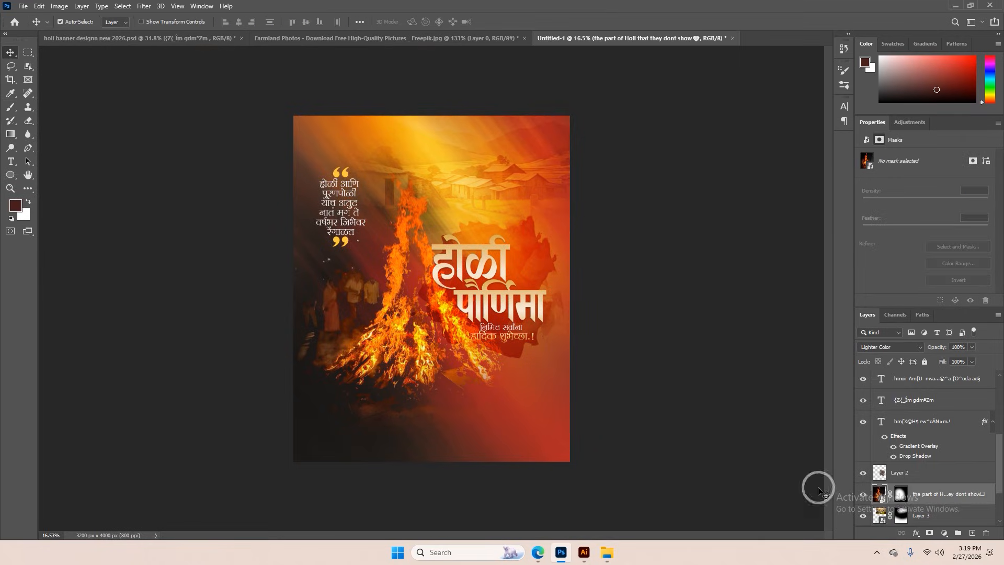
click(884, 351)
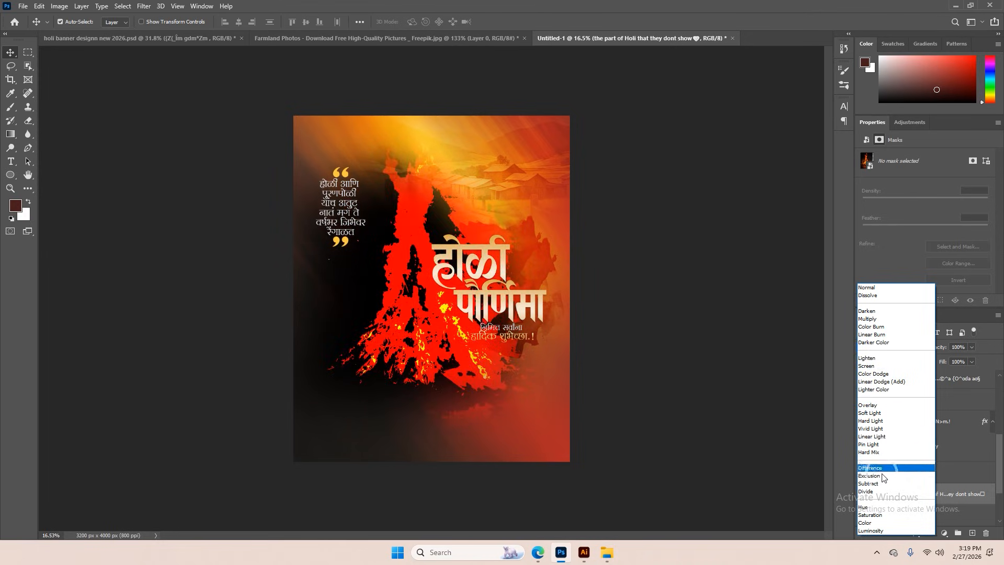
click(867, 366)
Shift the bonfire slightly to the left and scale it down a little
key(ctrl+t)
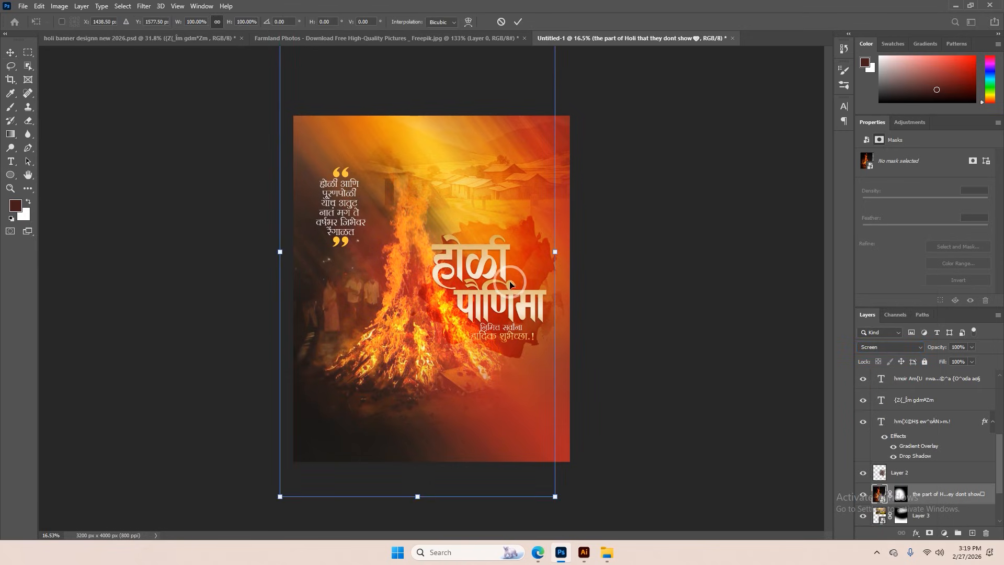
drag(468, 287, 454, 291)
mouse_move(538, 253)
mouse_down()
mouse_move(489, 276)
mouse_move(526, 257)
mouse_up()
click(518, 22)
scroll(434, 349, up, 4)
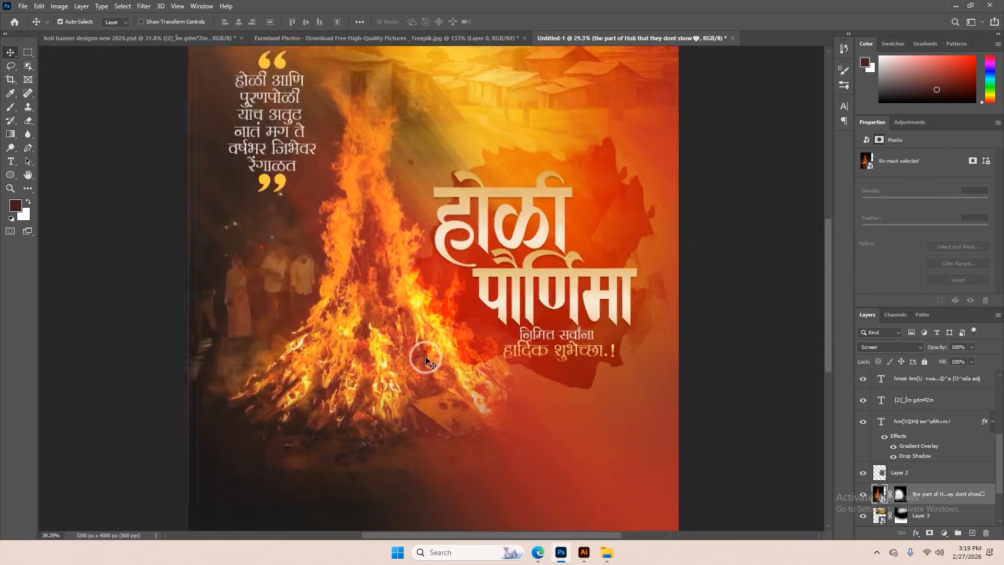
Move the splash behind the title slightly and enlarge it to about 2078 × 1941 px
scroll(426, 354, down, 3)
scroll(460, 330, up, 3)
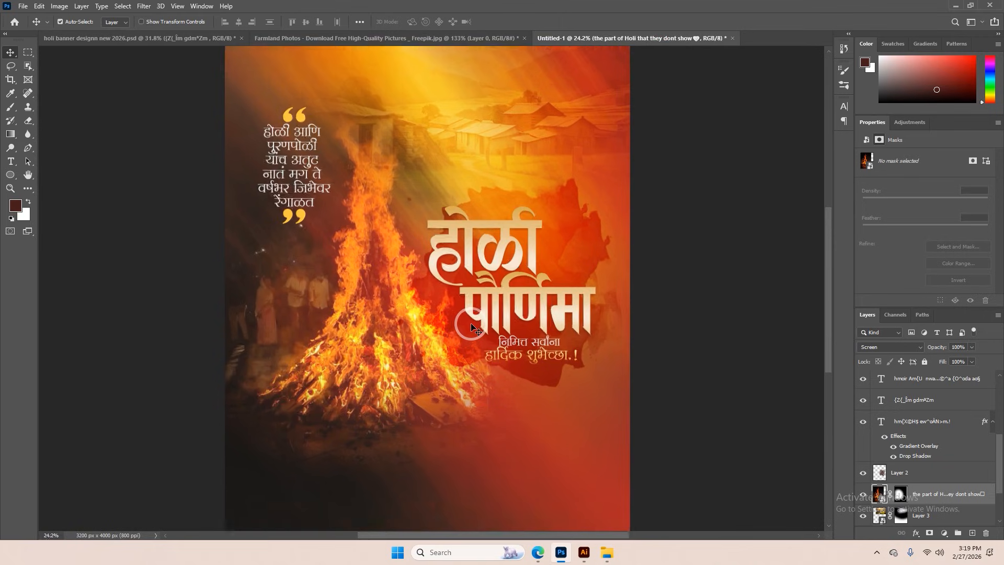
drag(585, 246, 583, 233)
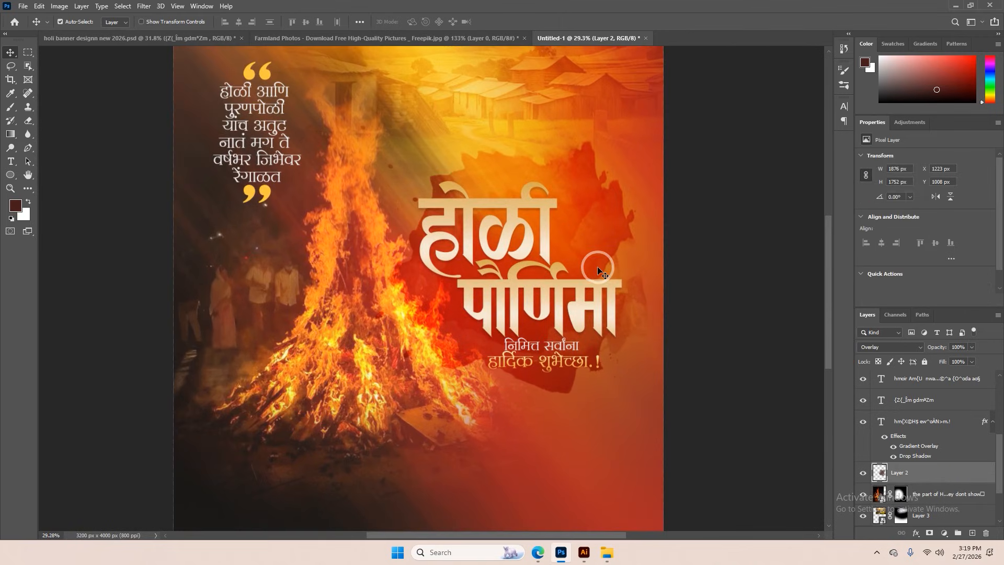
key(ctrl+t)
mouse_move(647, 258)
mouse_down()
mouse_move(661, 262)
mouse_move(655, 266)
mouse_up()
click(518, 21)
scroll(474, 197, down, 8)
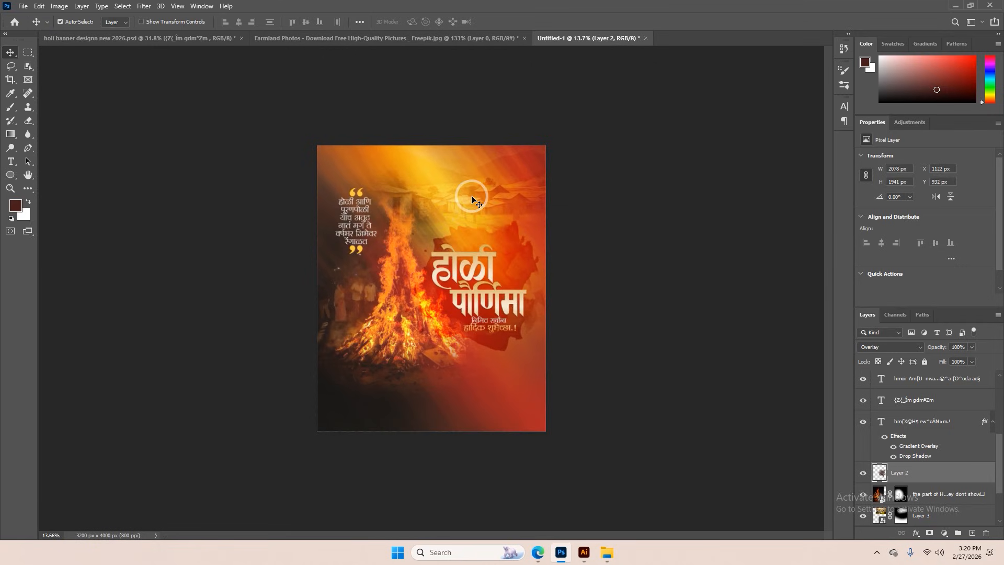
Nudge the quote and its linked quotation marks slightly downward
scroll(414, 267, up, 6)
drag(309, 128, 309, 136)
scroll(349, 210, down, 2)
scroll(375, 220, down, 3)
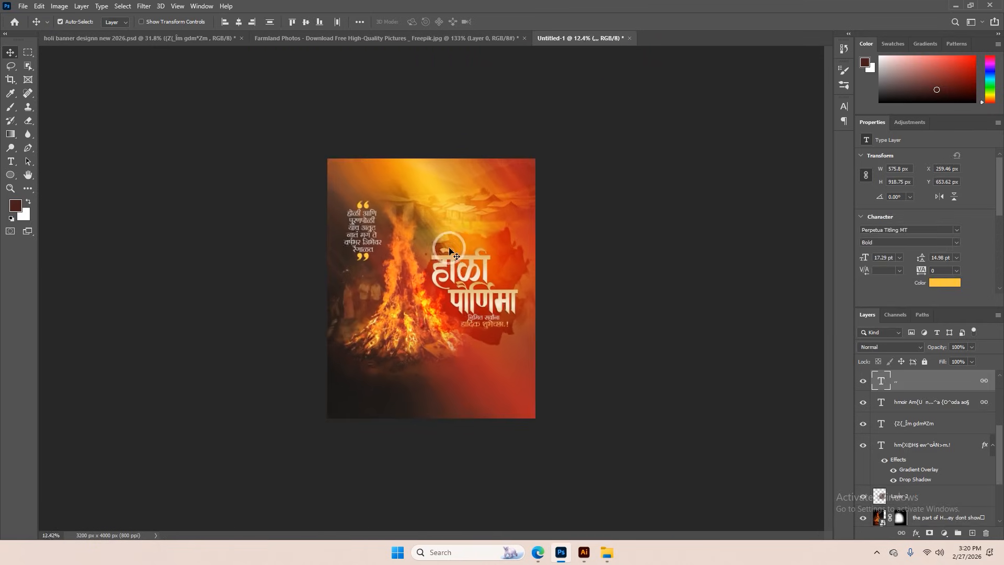
scroll(481, 389, up, 8)
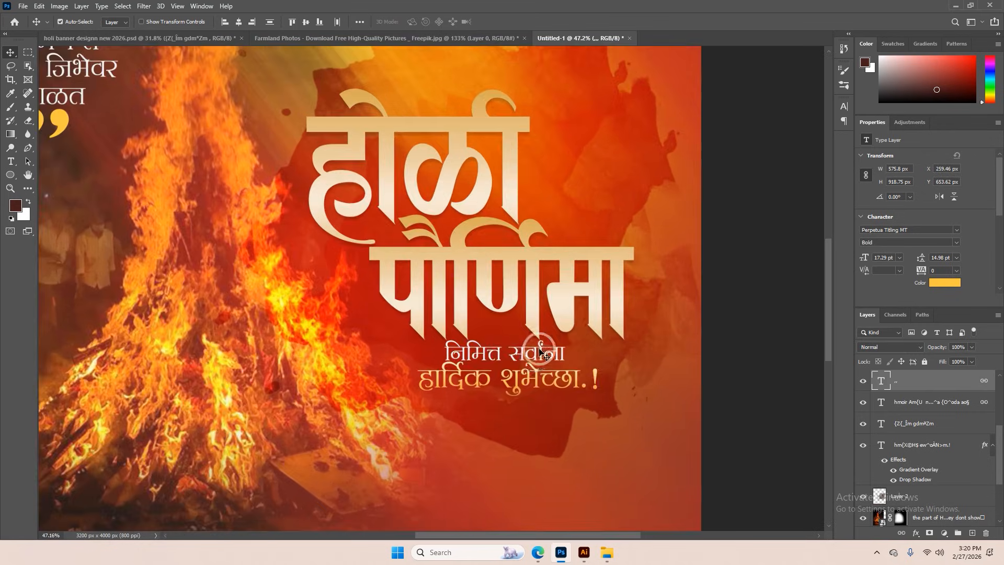
Delete the dark overlay splash behind the title
drag(518, 358, 520, 360)
click(528, 412)
key(Delete)
scroll(519, 312, down, 4)
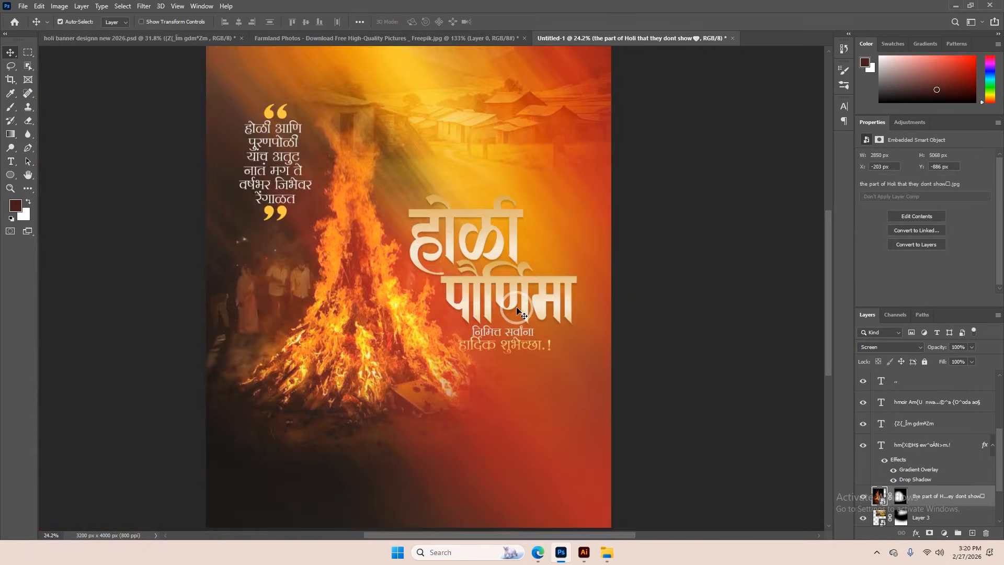
Add a new layer above the bonfire and choose a Water Colour Paints splash brush sized about 1956 px
click(973, 533)
key(b)
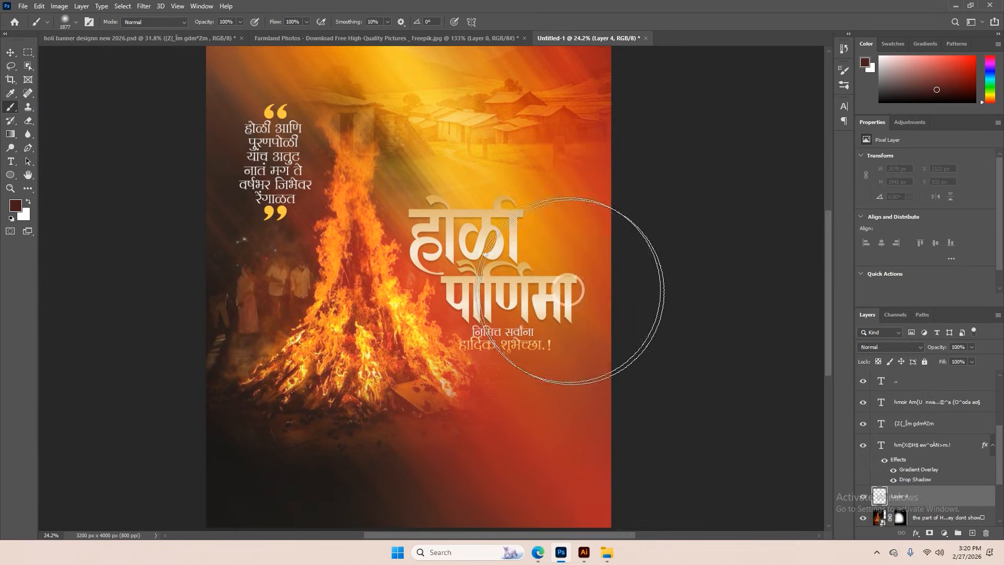
right_click(484, 255)
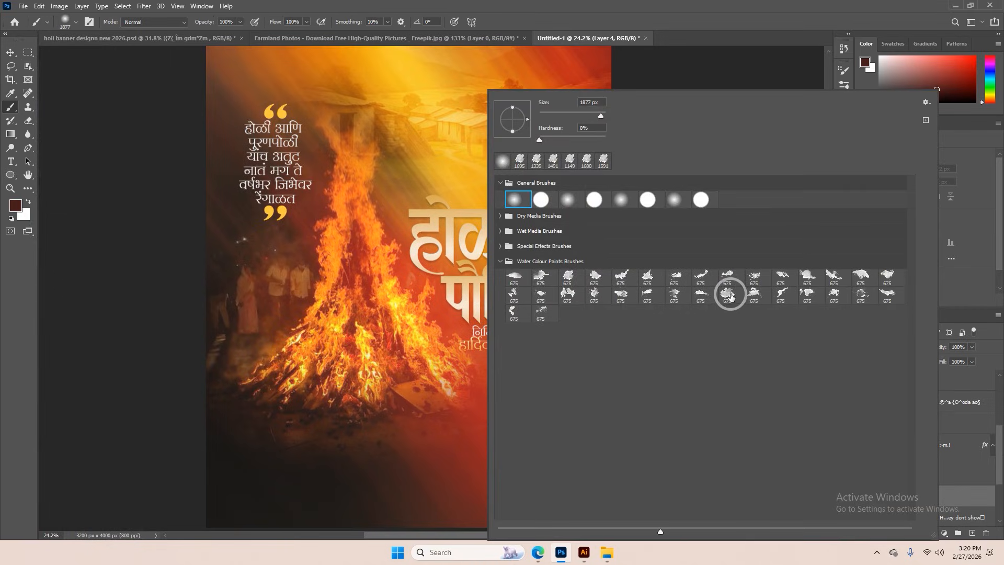
click(976, 504)
drag(471, 275, 494, 267)
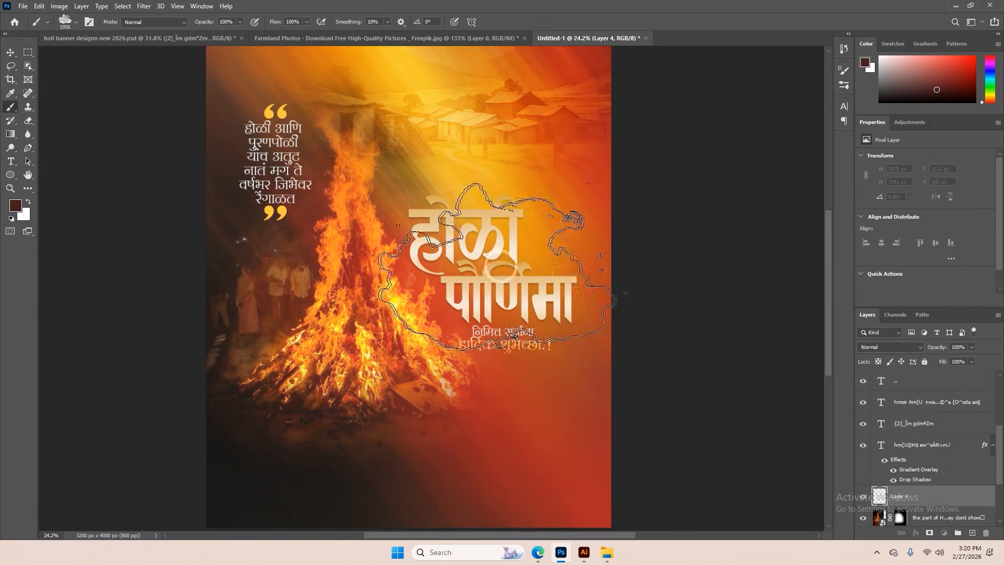
Try stamping the splash behind the title in dark brown and dark red, undoing each stamp
click(488, 255)
key(ctrl+z)
click(951, 80)
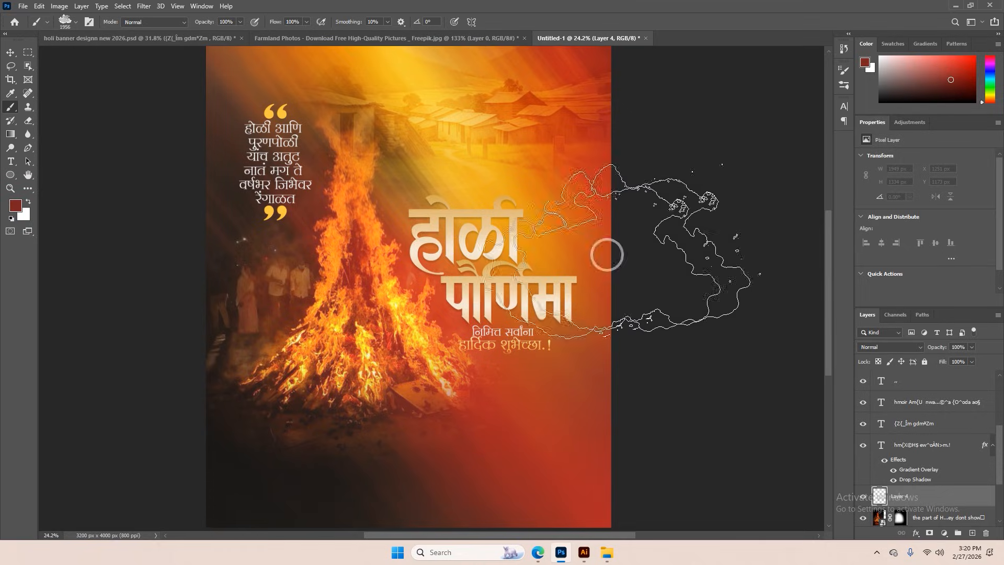
click(485, 251)
key(ctrl+z)
Sample an orange-red from the image and stamp a large watercolour splash behind the title
key(i)
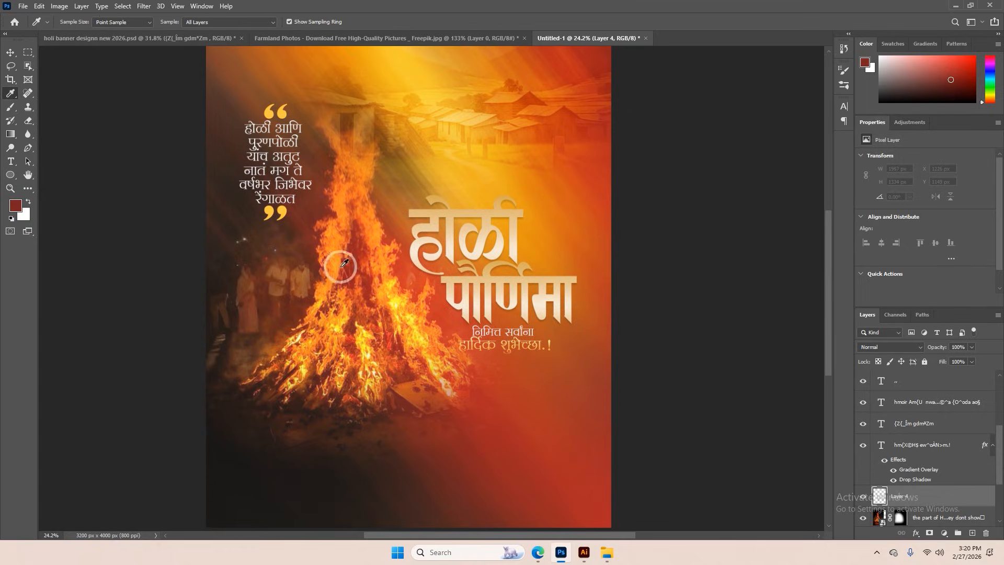
click(403, 269)
key(b)
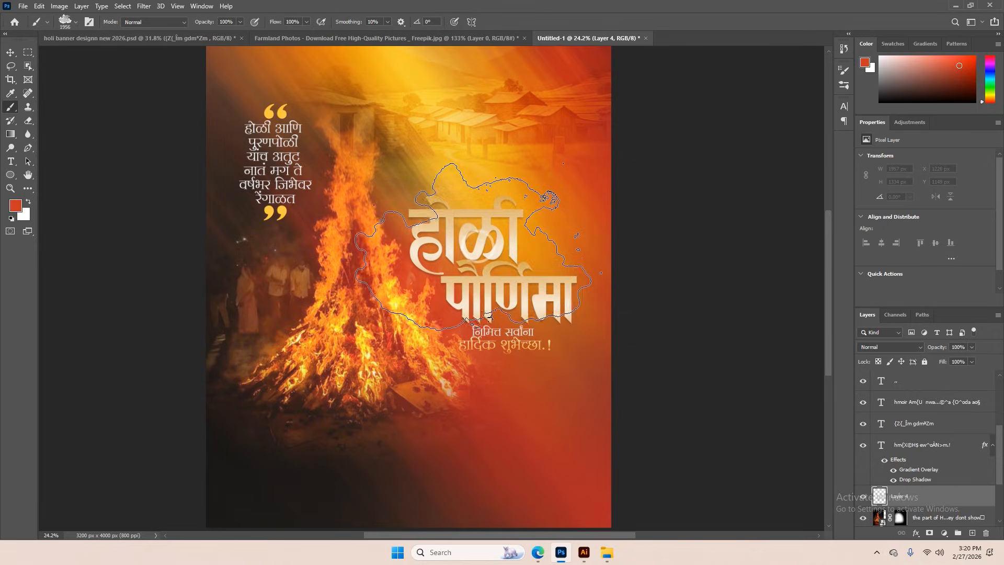
click(501, 238)
key(ctrl+z)
click(494, 242)
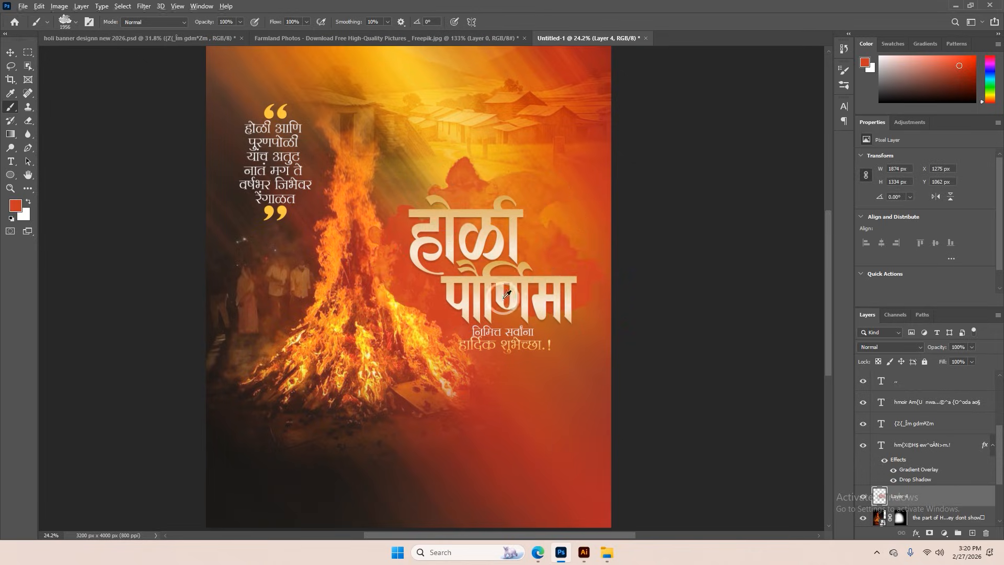
click(505, 301)
Add another layer above the orange-red splash and set its blending mode to Overlay
scroll(719, 316, down, 3)
scroll(719, 316, down, 1)
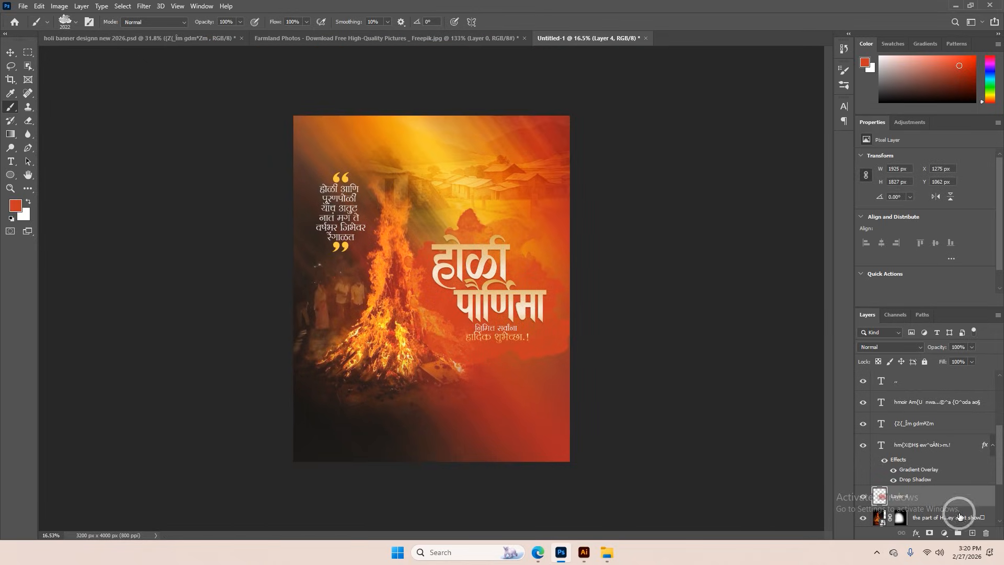
click(890, 347)
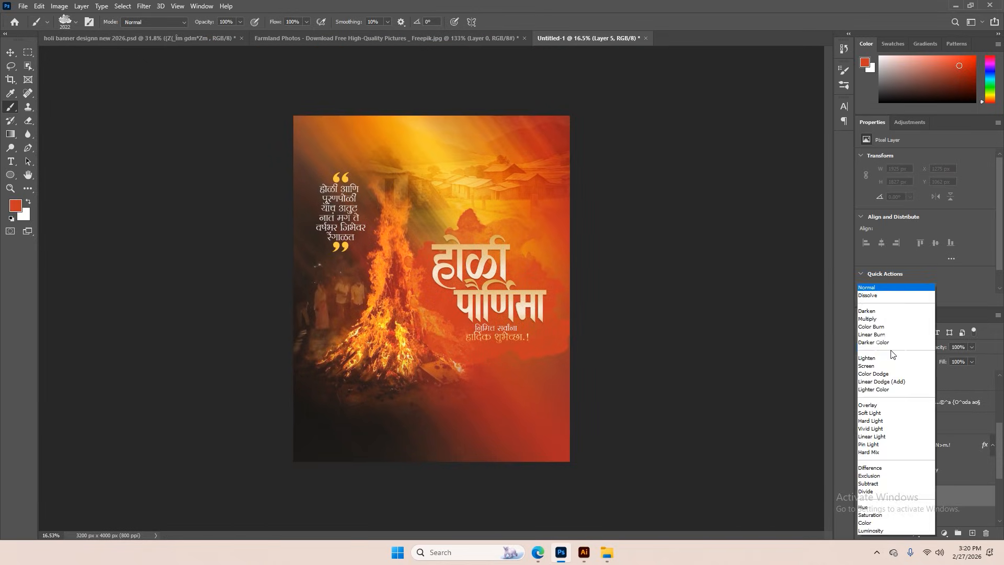
click(879, 412)
Stamp a darker red splash behind the title on the Overlay layer and lower its opacity to about 52%
click(954, 76)
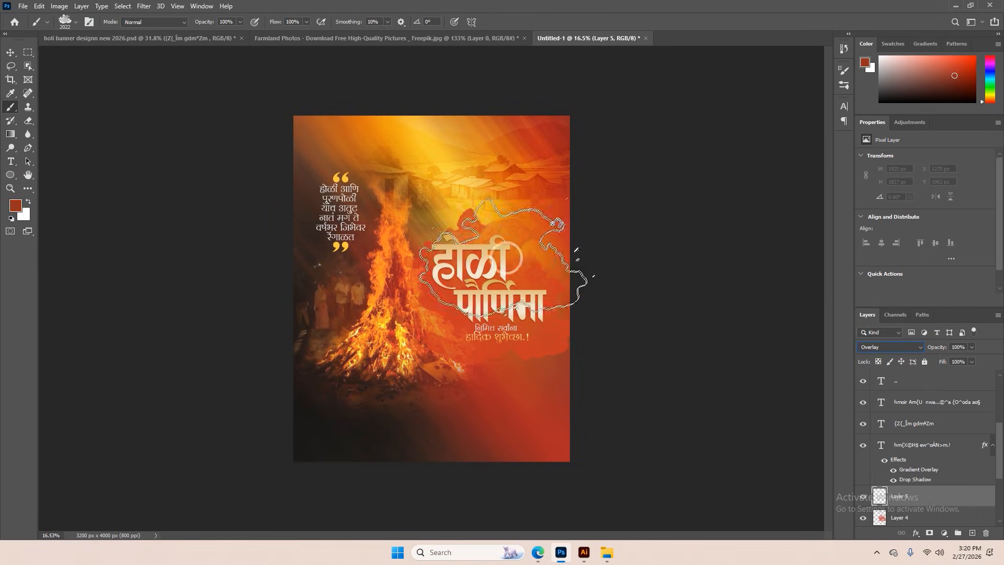
scroll(504, 296, up, 1)
click(503, 296)
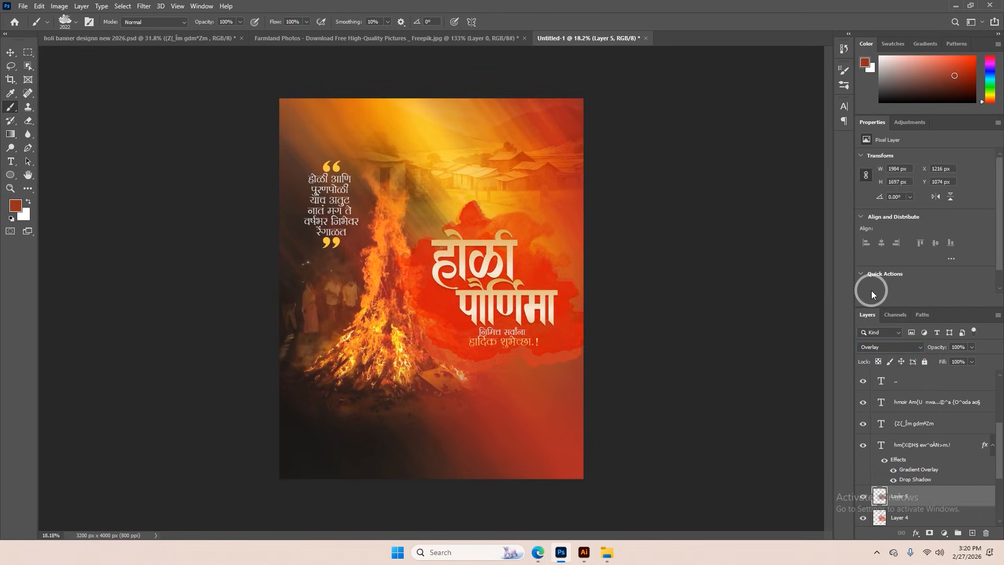
drag(940, 348, 919, 343)
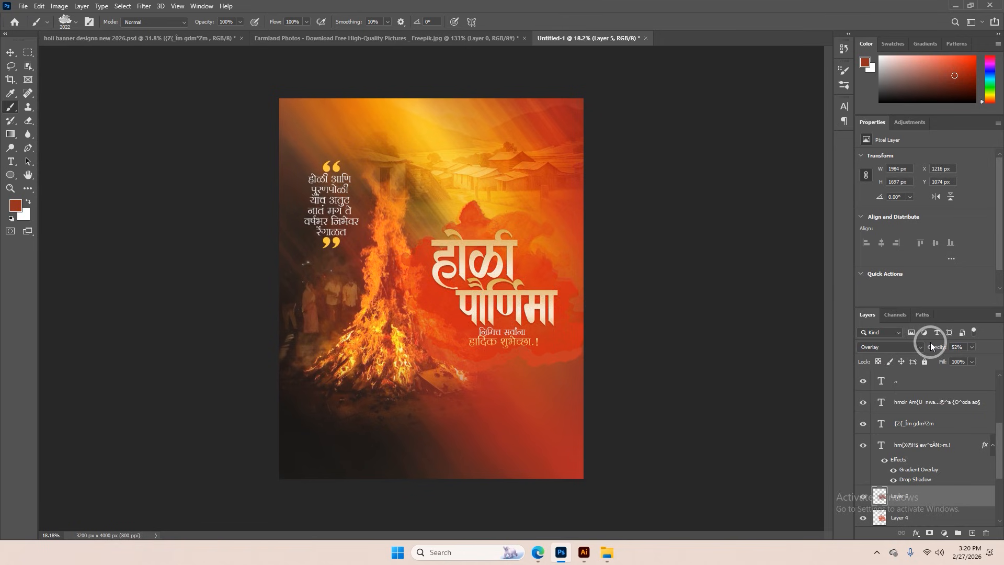
Adjust the drop shadow of the पौर्णिमा text to about 31% opacity and 21 px distance
click(8, 52)
scroll(525, 270, up, 11)
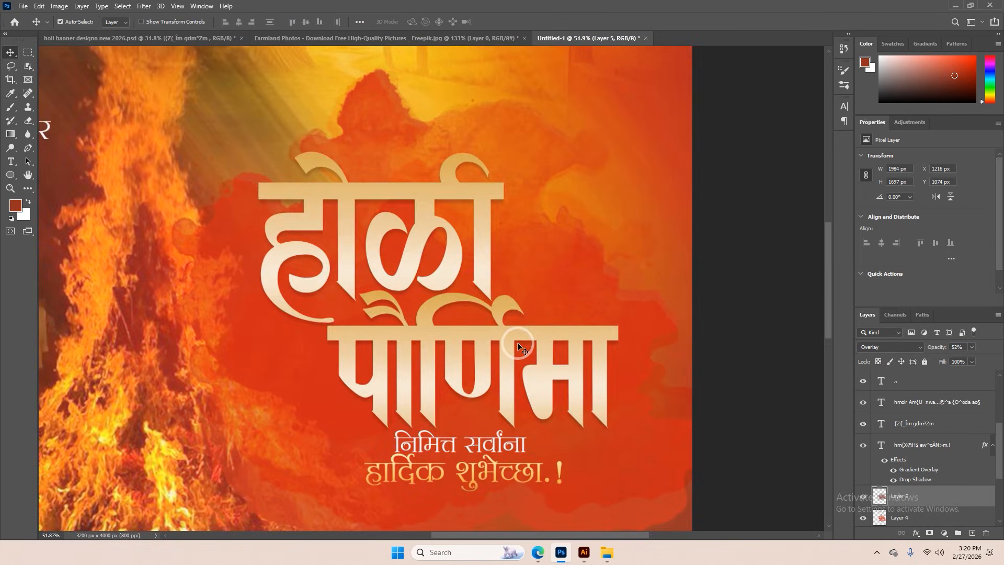
click(517, 341)
click(894, 414)
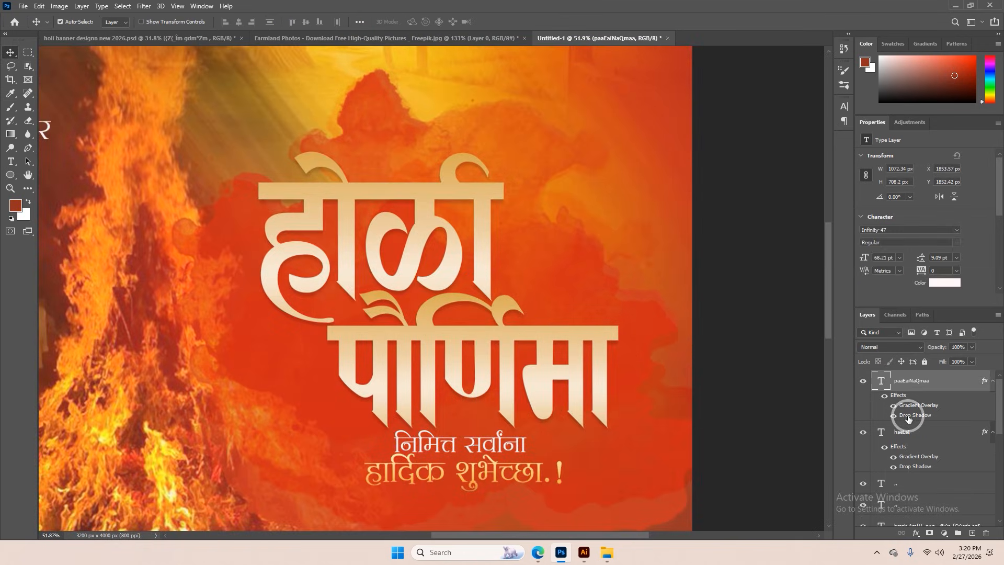
double_click(908, 416)
drag(758, 241, 761, 210)
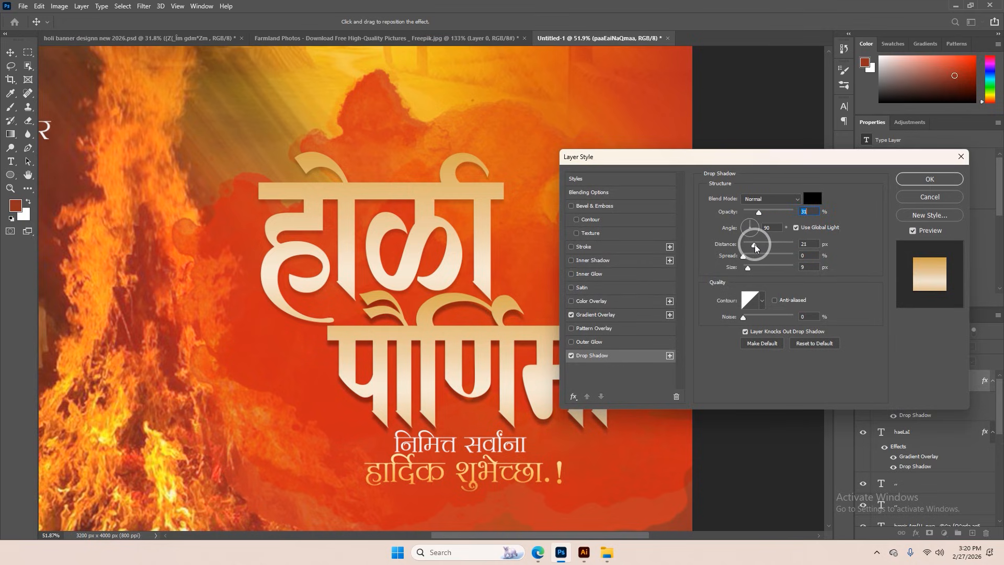
click(907, 182)
Copy the layer style from the पौर्णिमा text to the होळी text
scroll(547, 329, down, 6)
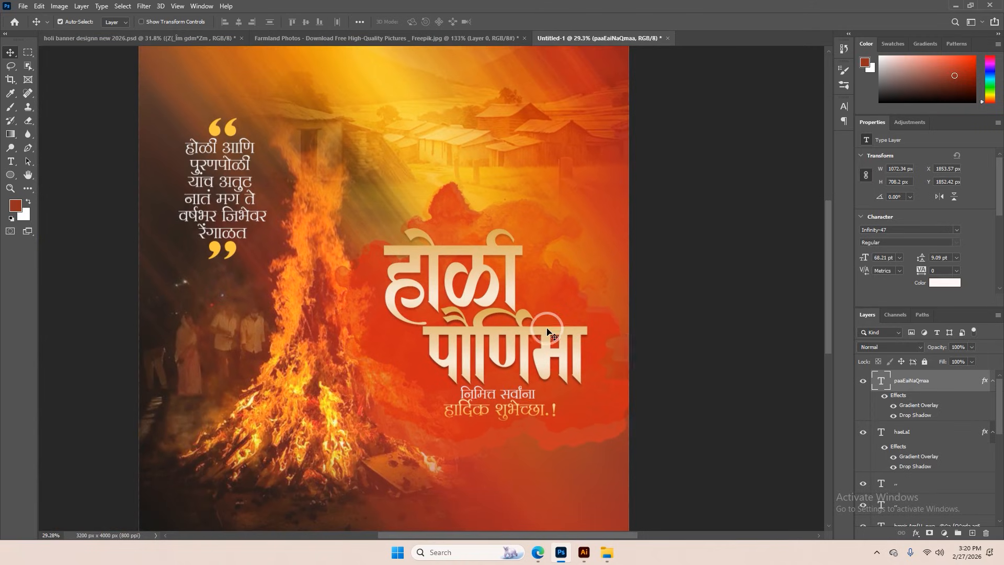
right_click(922, 373)
right_click(925, 376)
click(831, 415)
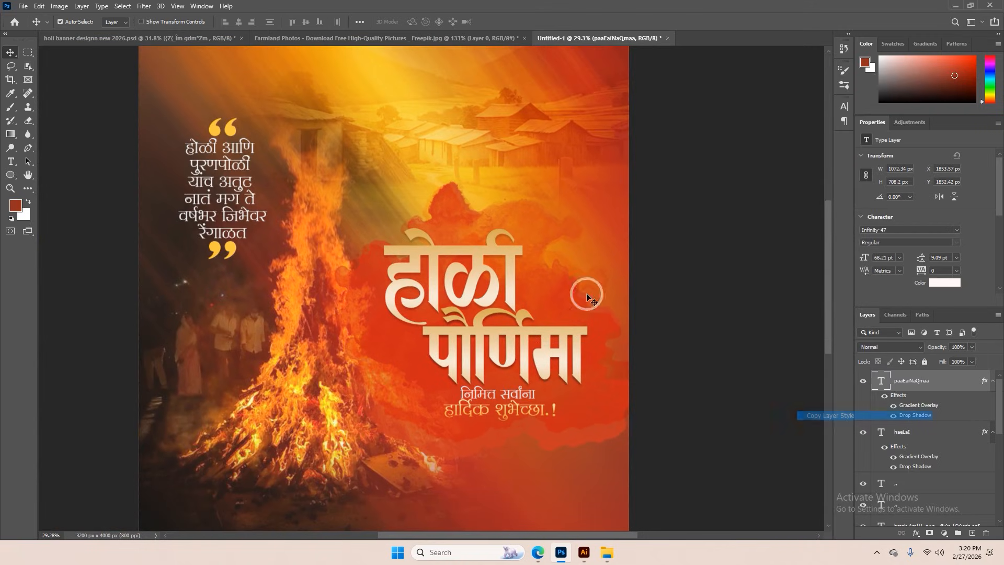
click(916, 431)
right_click(915, 431)
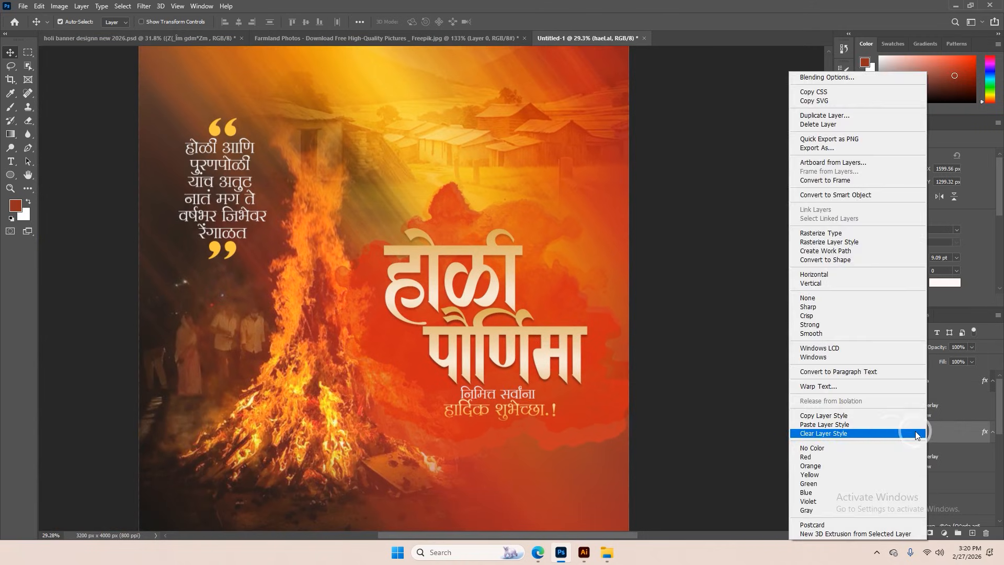
click(839, 420)
Try several gradient presets for the होळी text's Gradient Overlay and apply the light peach-orange one
scroll(594, 368, up, 4)
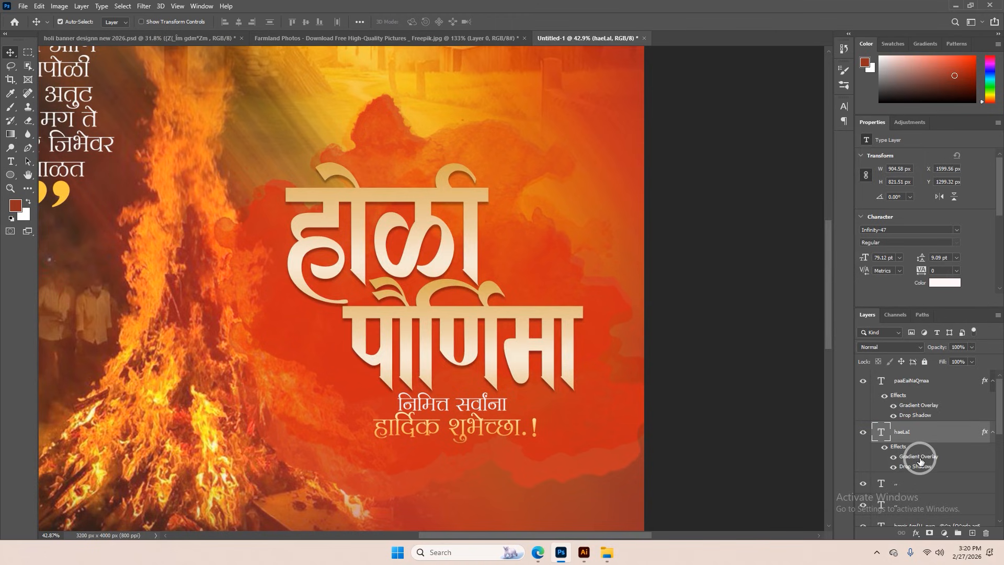
click(800, 221)
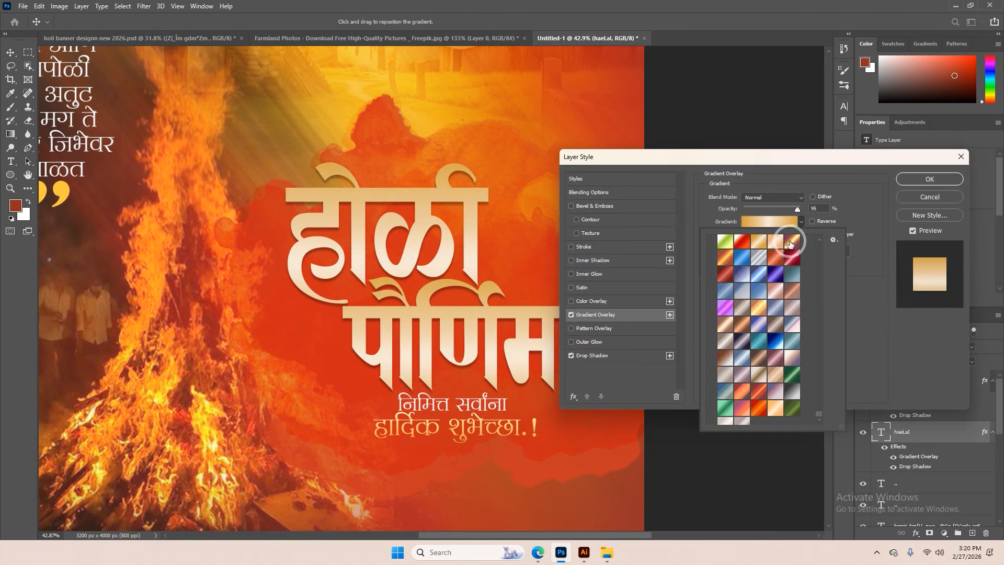
click(793, 241)
click(776, 349)
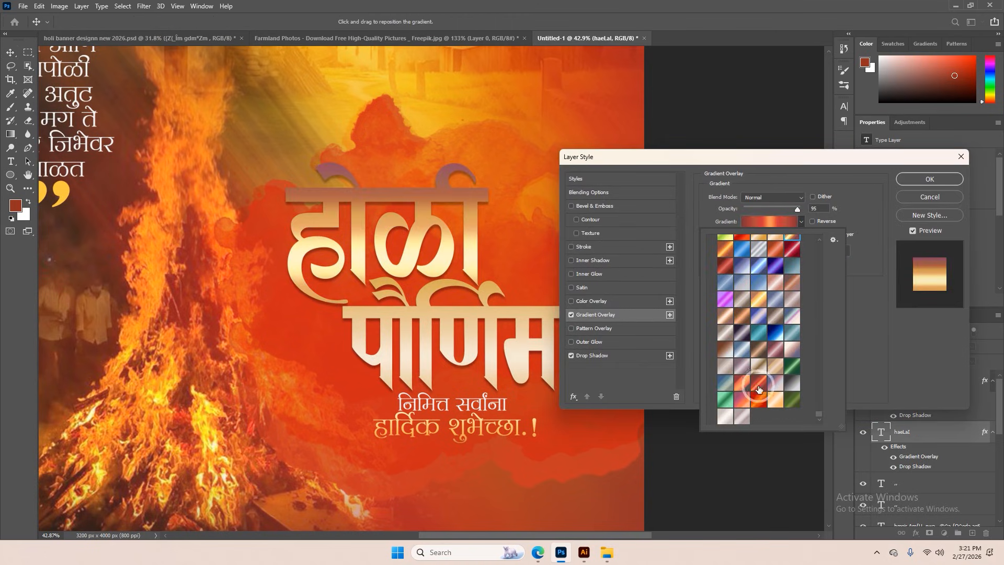
click(761, 400)
click(775, 401)
scroll(766, 381, up, 5)
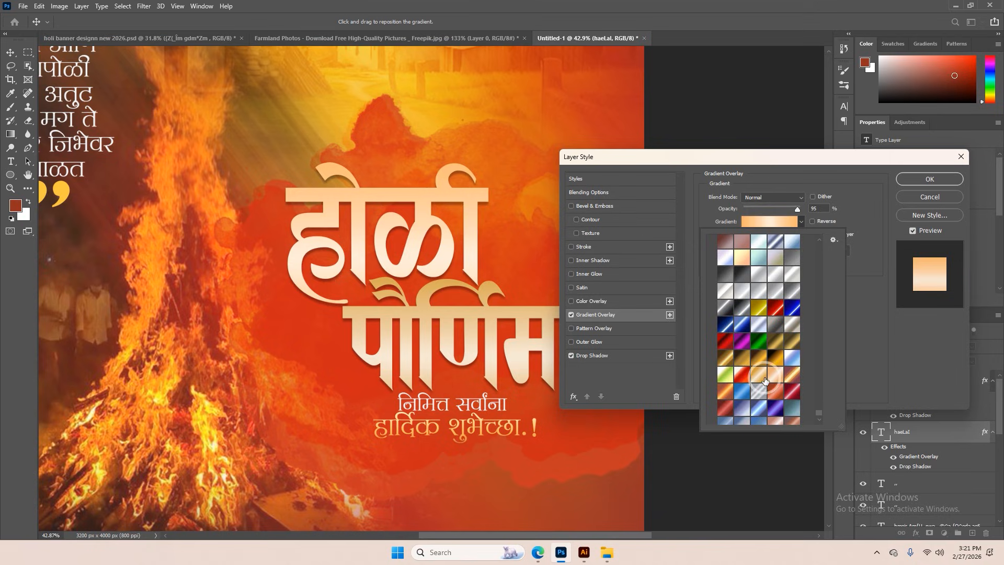
click(908, 184)
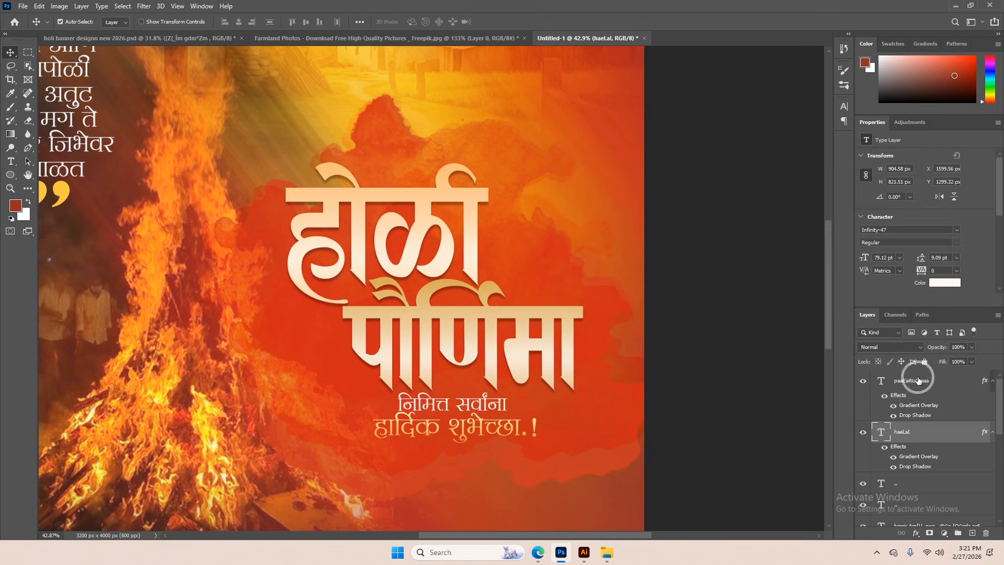
Copy the होळी text's layer style to the पौर्णिमा text
right_click(898, 444)
click(802, 419)
click(569, 378)
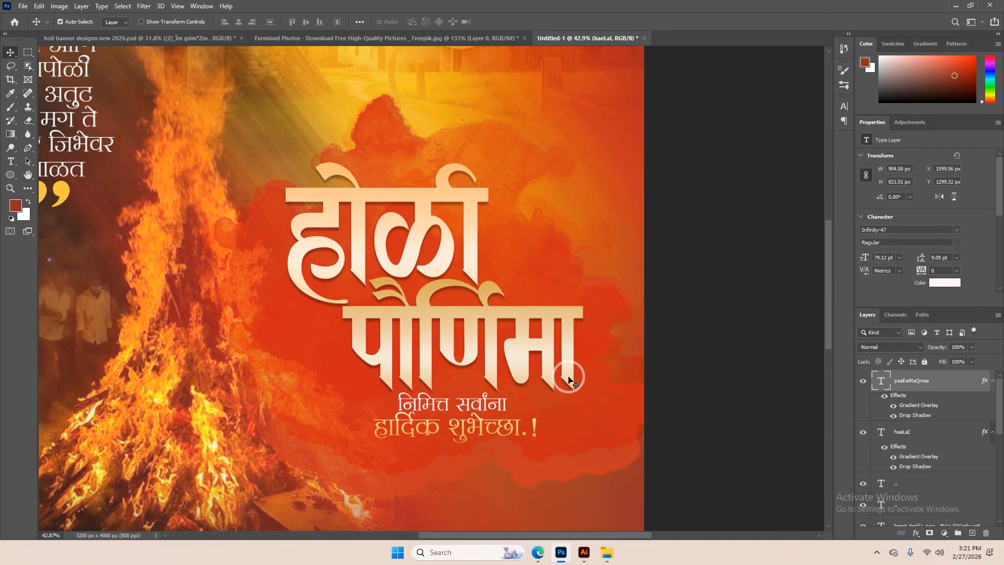
right_click(889, 380)
click(791, 424)
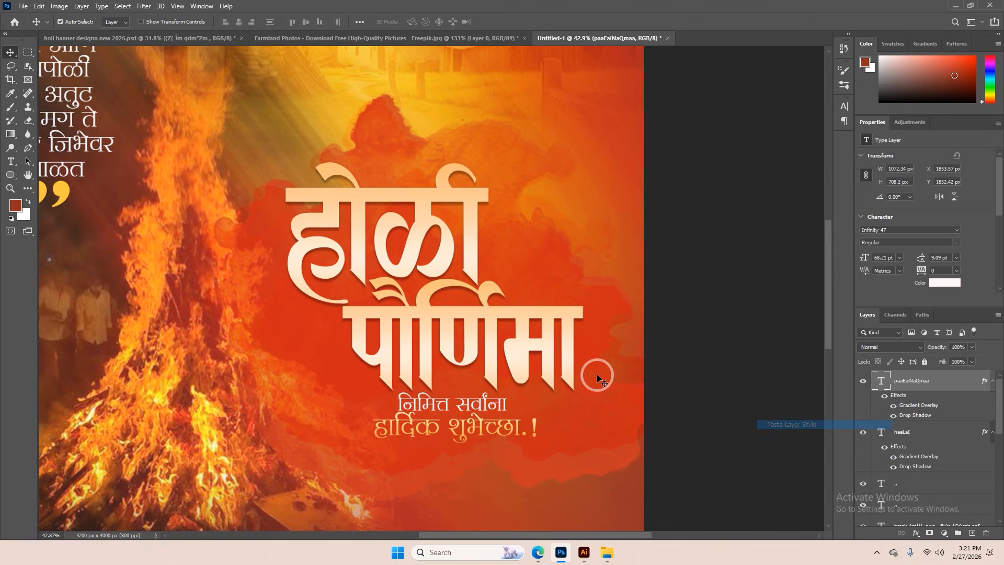
Shift the two linked greeting lines below the title slightly to the right and up
scroll(578, 369, down, 4)
scroll(518, 410, up, 10)
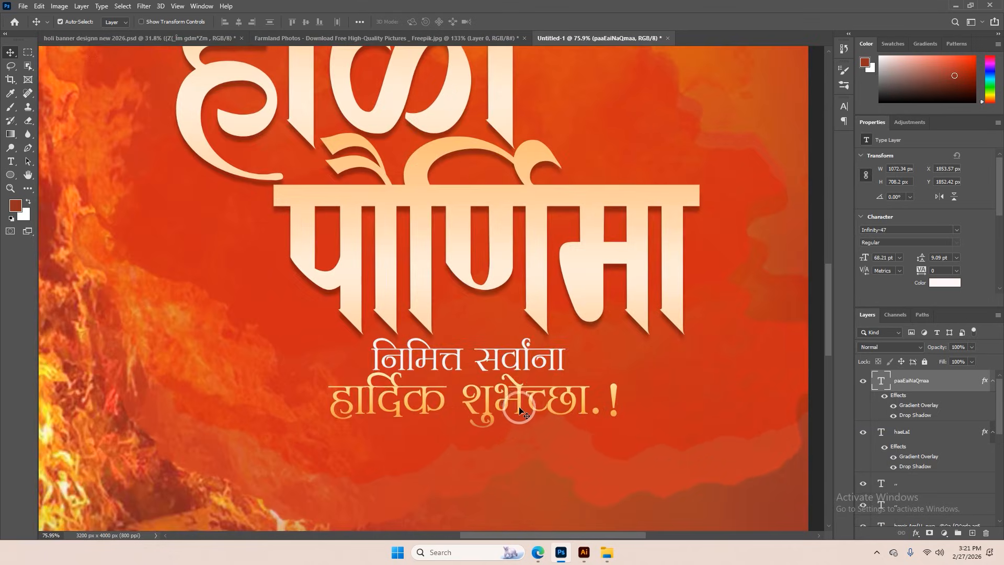
drag(520, 411, 534, 404)
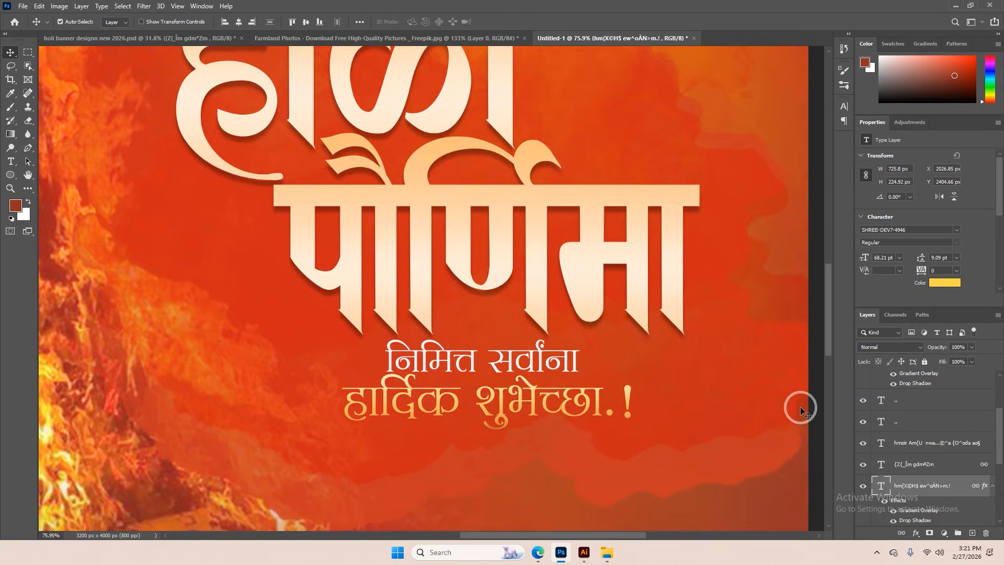
Set the drop shadow of the हार्दिक शुभेच्छा line to 9% opacity and shorten its distance
right_click(902, 482)
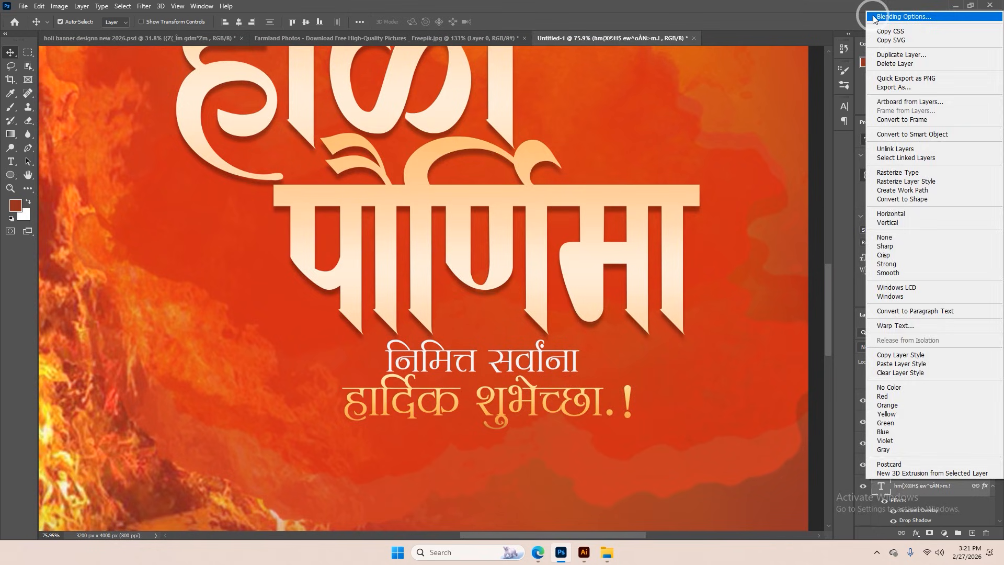
click(892, 14)
click(607, 354)
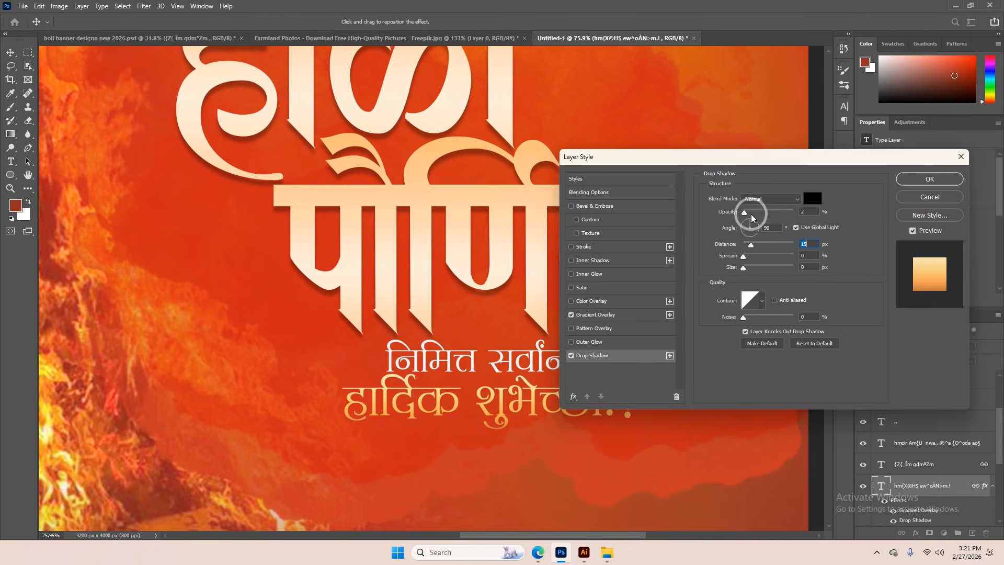
drag(751, 213, 755, 214)
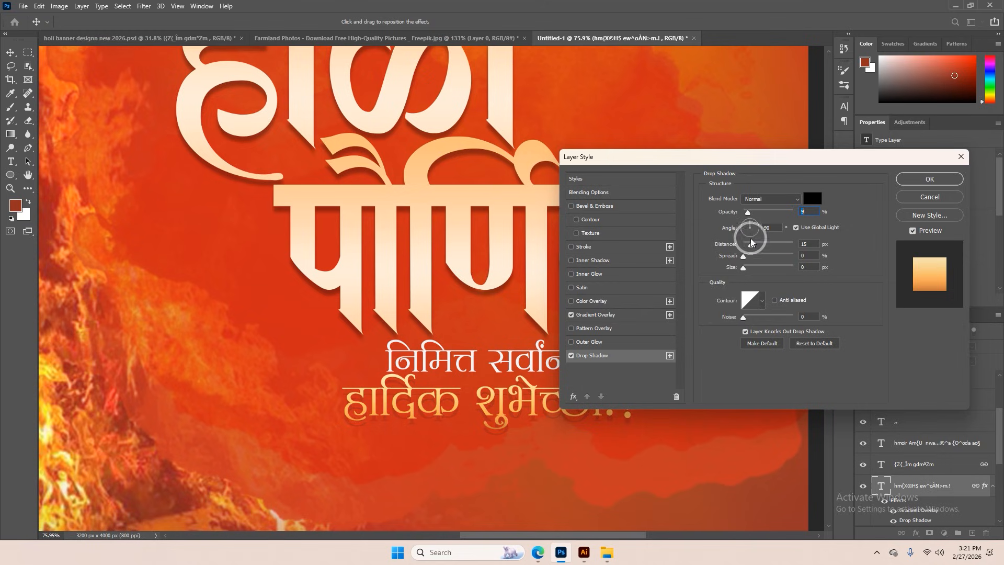
click(920, 177)
Copy the हार्दिक शुभेच्छा layer style to the निमित्त सर्वांना line and hide its Gradient Overlay there
right_click(905, 483)
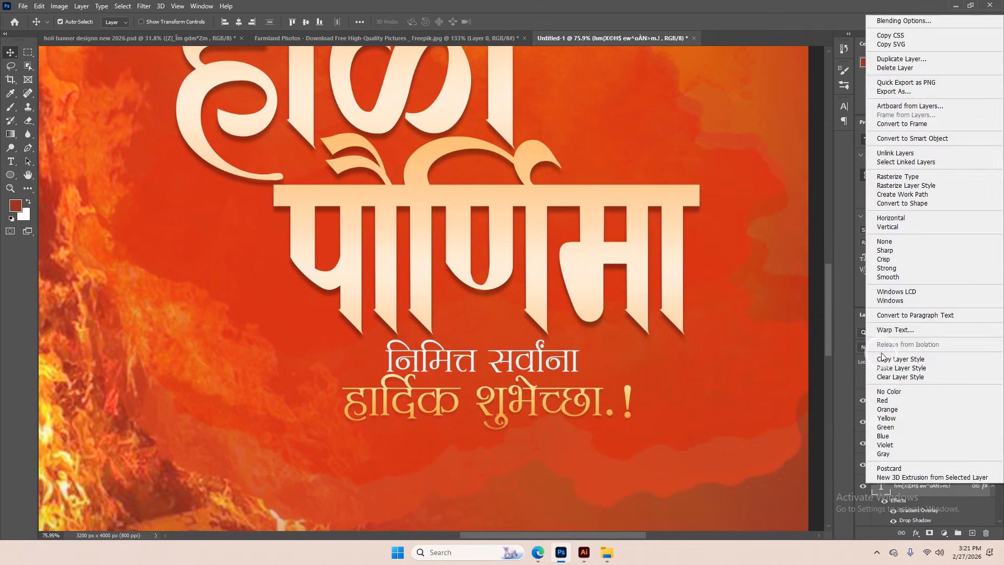
click(564, 356)
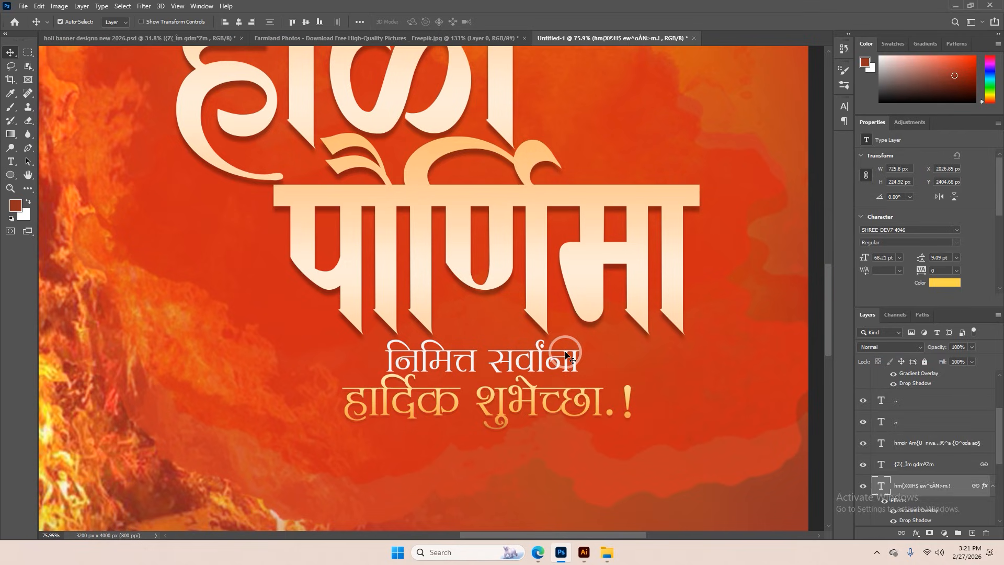
click(567, 357)
right_click(891, 464)
click(789, 423)
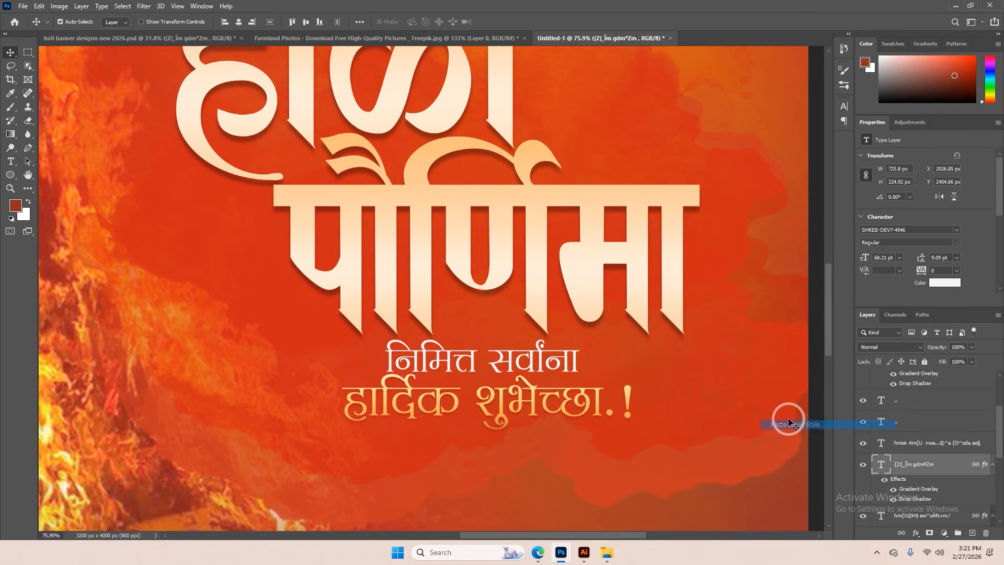
click(893, 488)
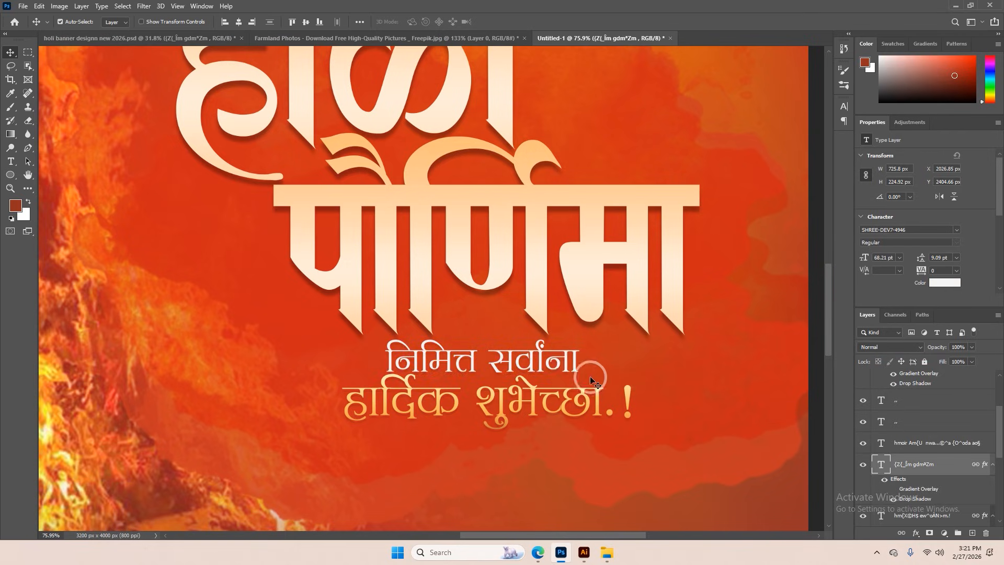
Add an empty layer above the पौर्णिमा text and choose the soft round brush from General Brushes for painting
scroll(591, 378, down, 8)
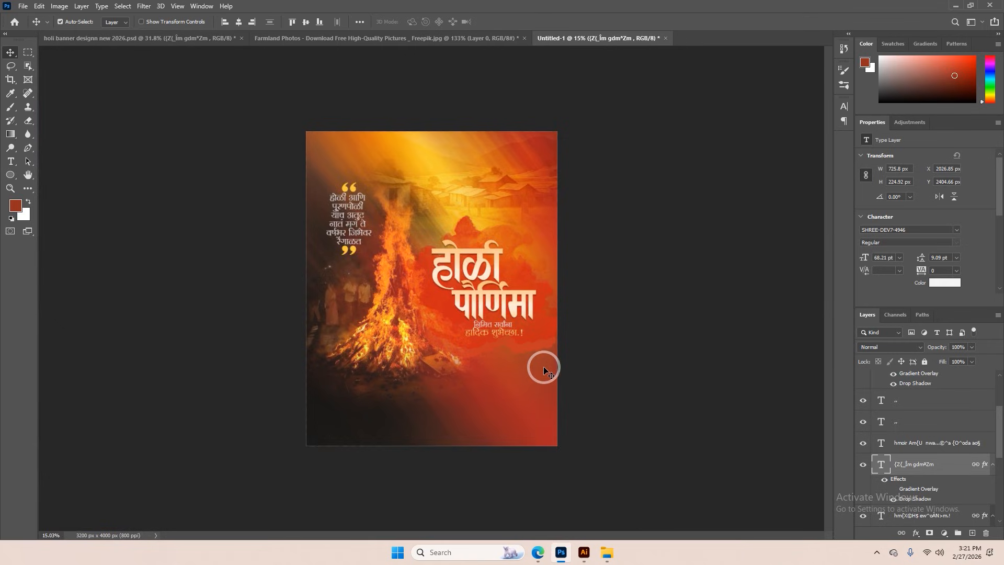
scroll(544, 366, down, 1)
scroll(544, 366, up, 1)
scroll(916, 442, up, 3)
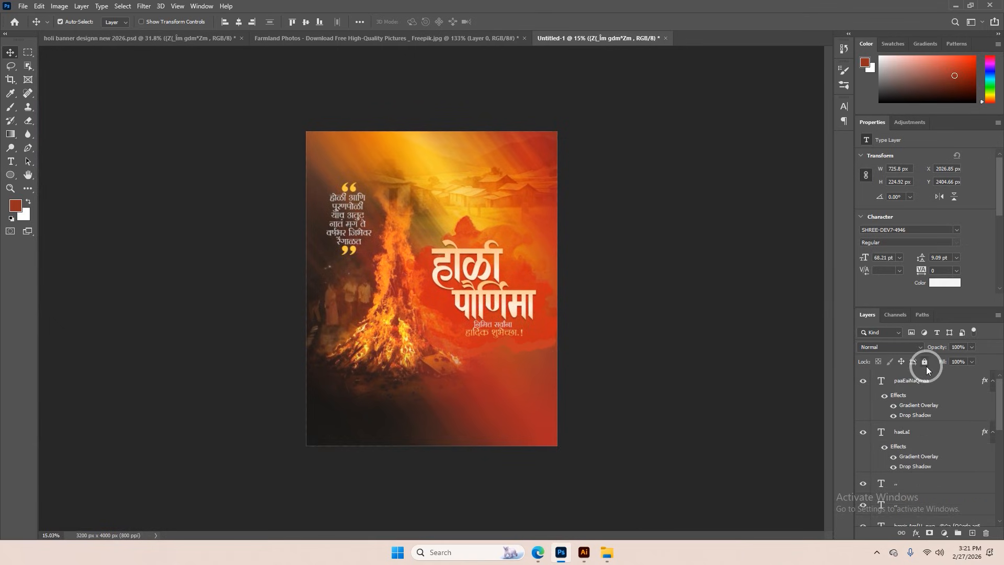
click(921, 382)
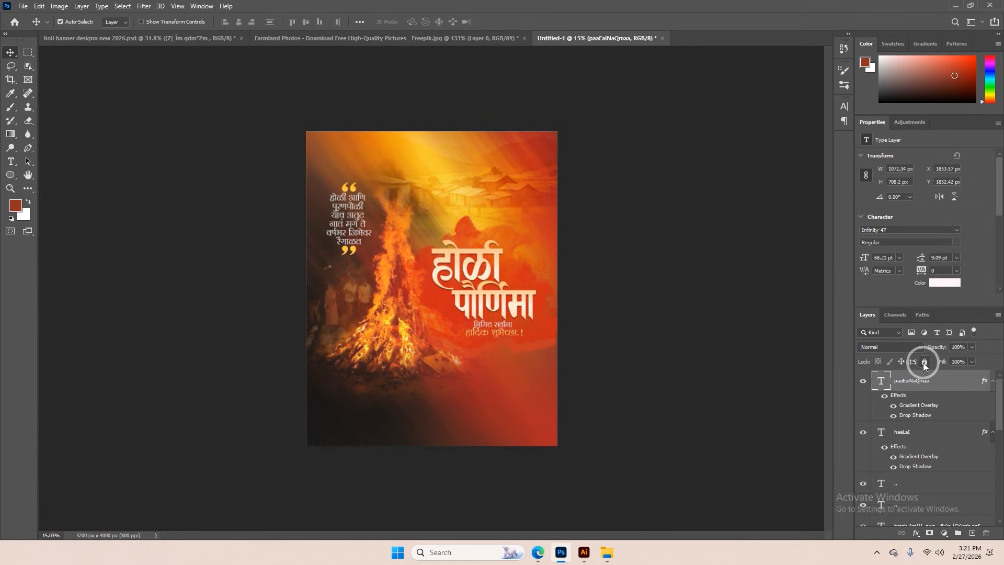
click(972, 533)
key(b)
scroll(529, 284, down, 1)
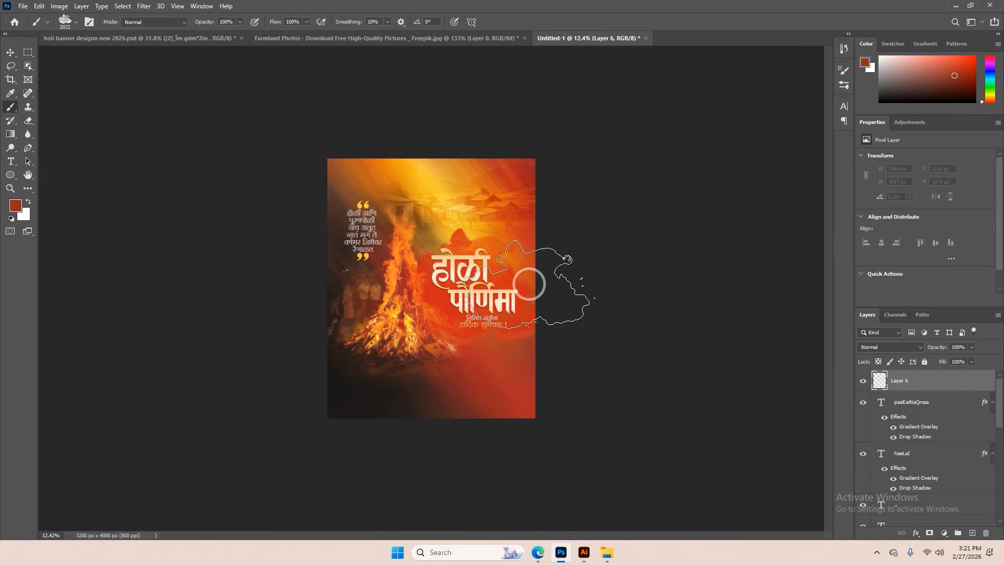
right_click(491, 224)
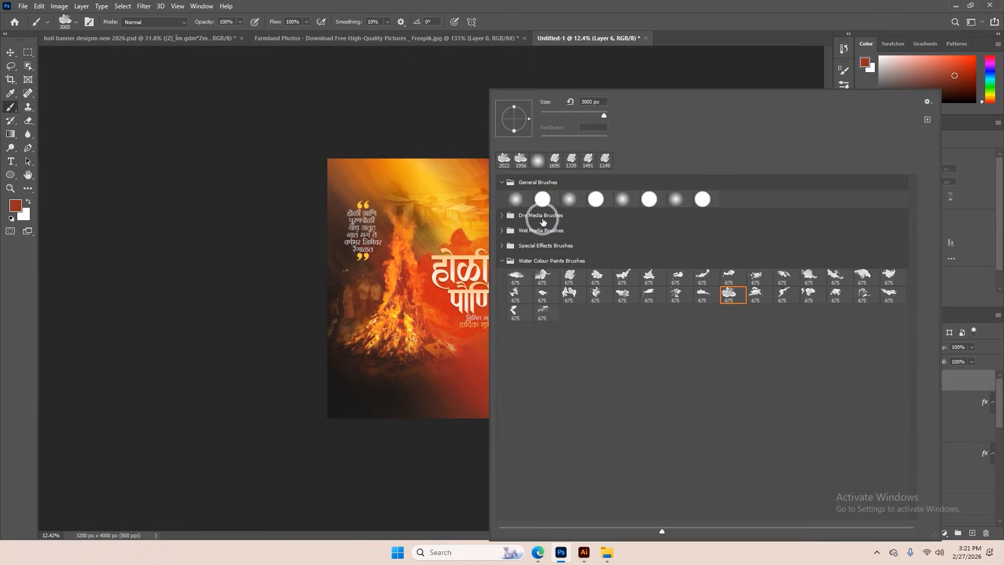
click(517, 200)
click(982, 385)
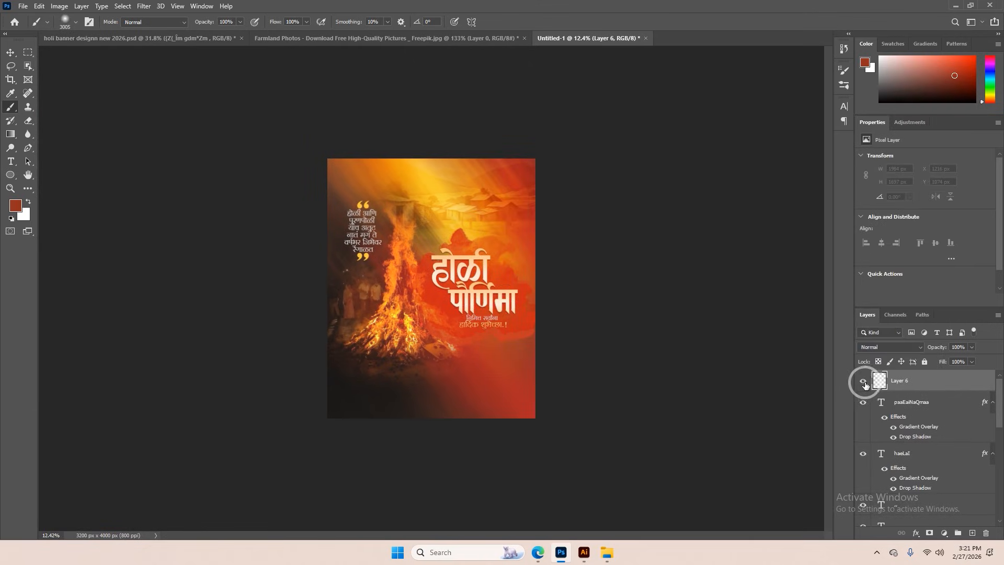
Sample the orange near the banner's top edge, paint a large soft glow at its upper right, and blend the layer as Screen
key(i)
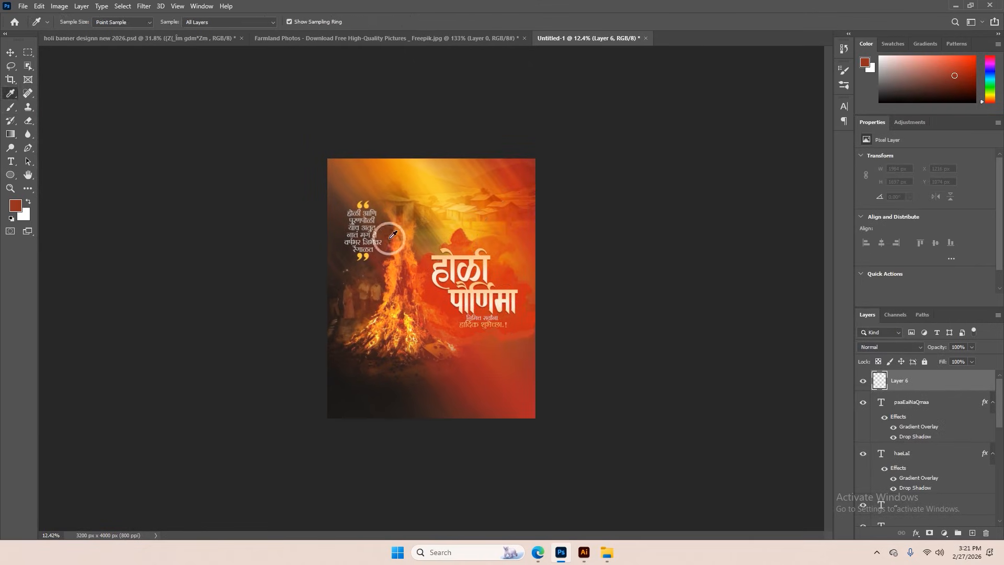
click(400, 171)
key(b)
click(889, 347)
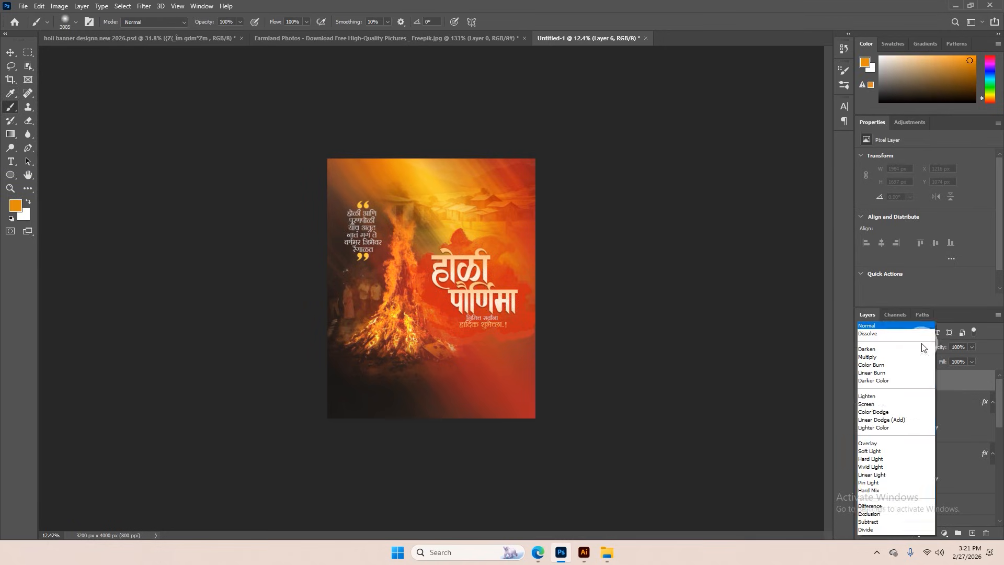
click(885, 388)
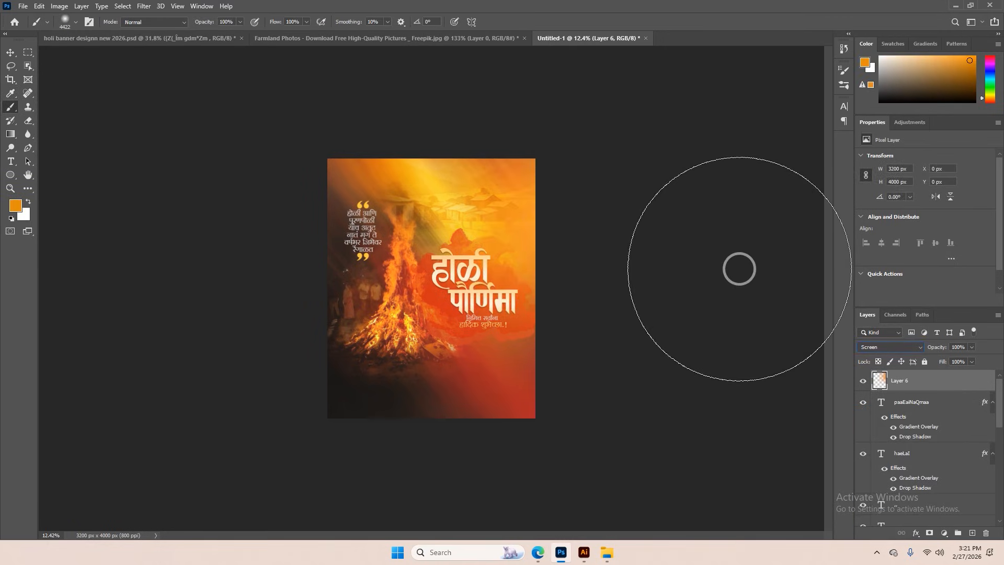
Scale the orange glow layer proportionally to about 121% and shift it slightly to the right
key(ctrl+t)
drag(535, 287, 574, 288)
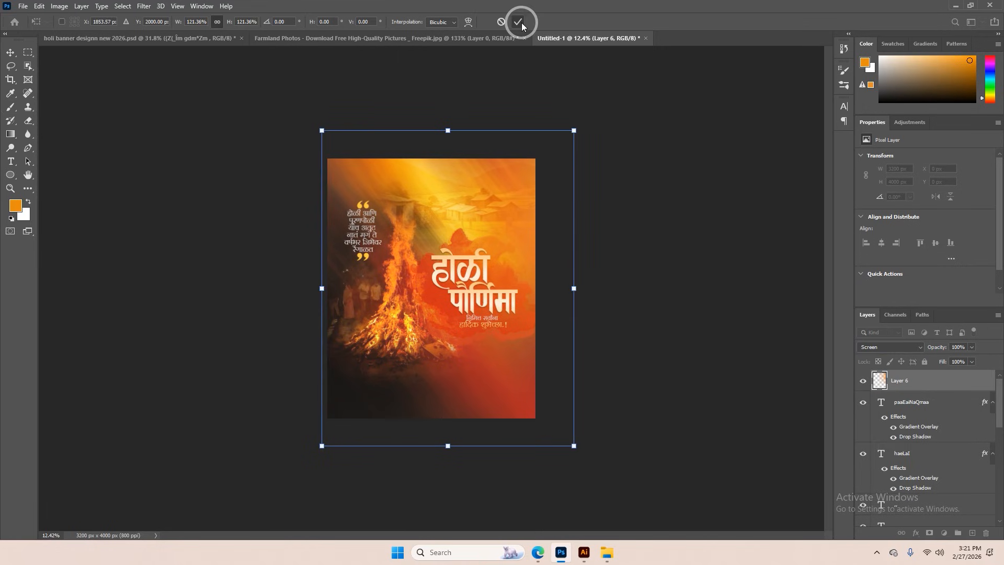
click(518, 22)
click(10, 52)
Duplicate the artwork layers from Layer 5 down to Color Fill 1 and convert the copies into one smart object
scroll(497, 290, up, 5)
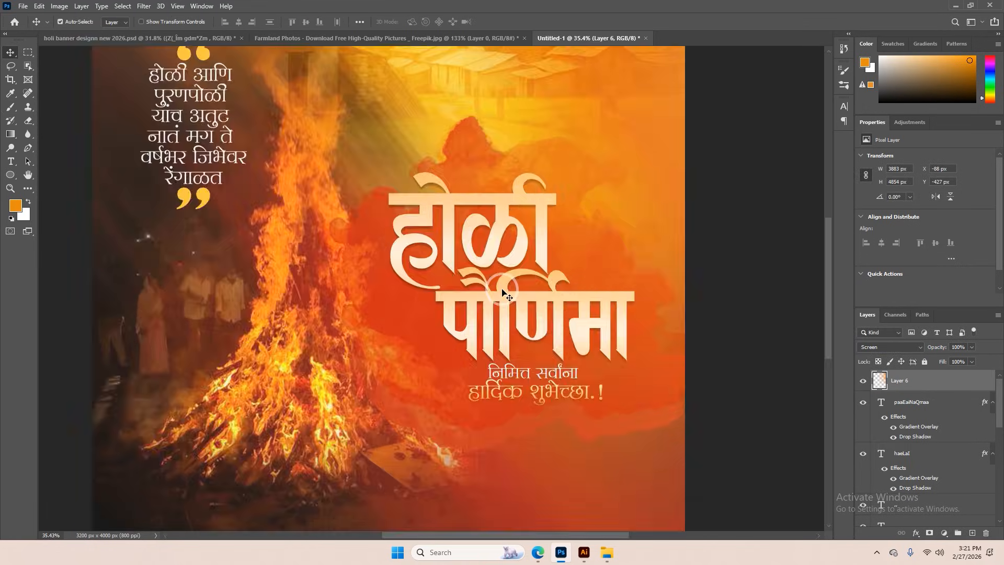
scroll(502, 292, down, 4)
scroll(863, 448, down, 4)
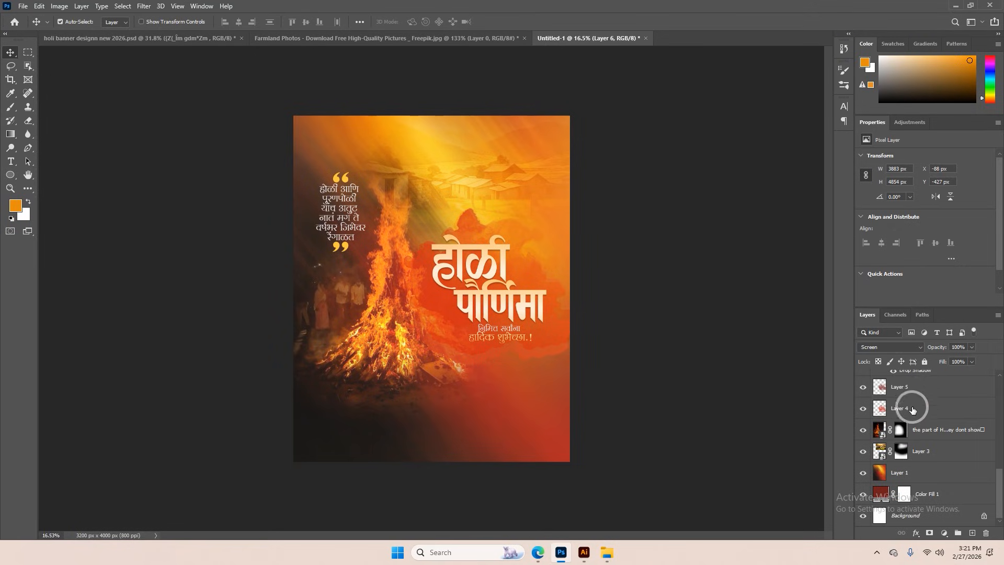
click(910, 388)
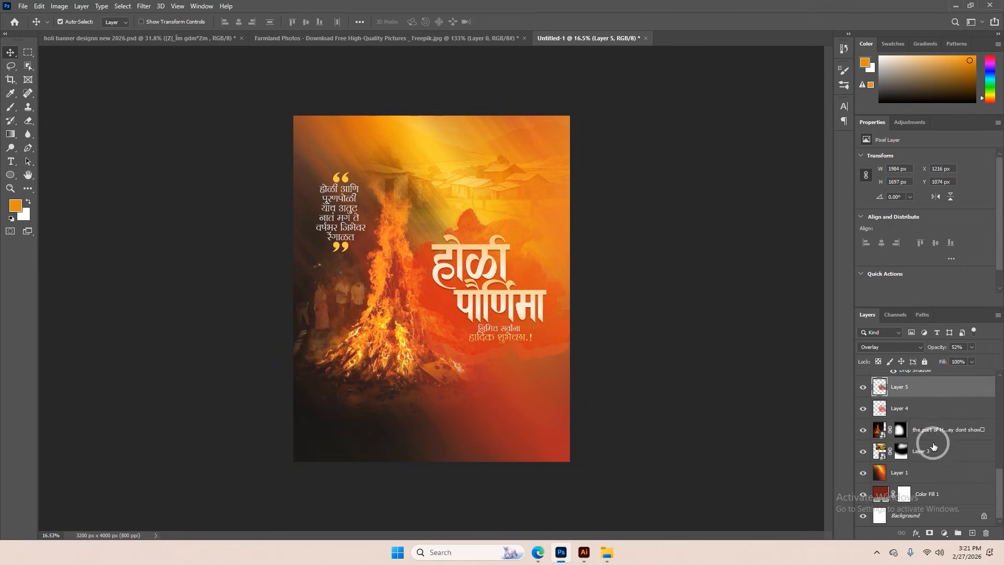
shift+click(940, 499)
key(ctrl+j)
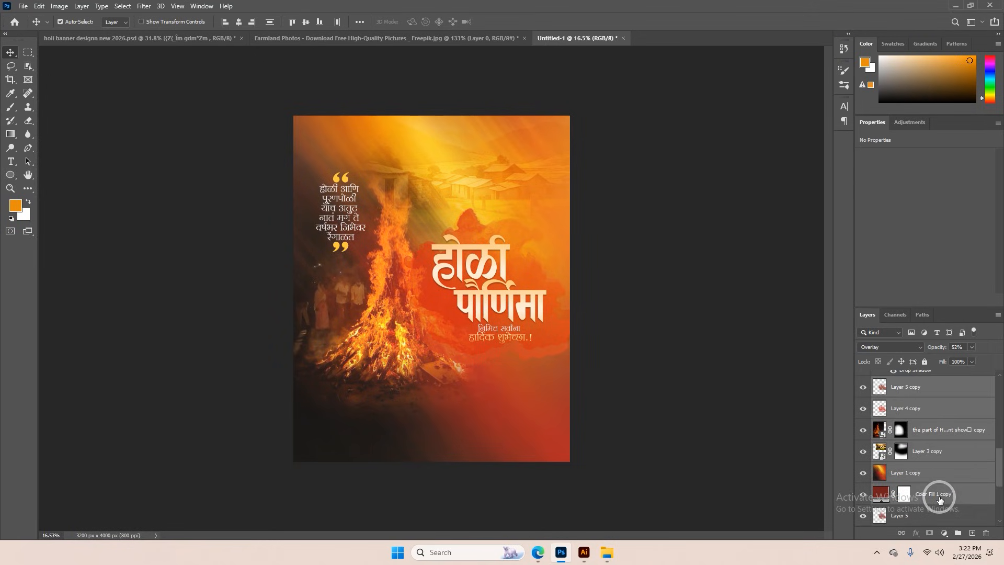
right_click(906, 386)
click(788, 247)
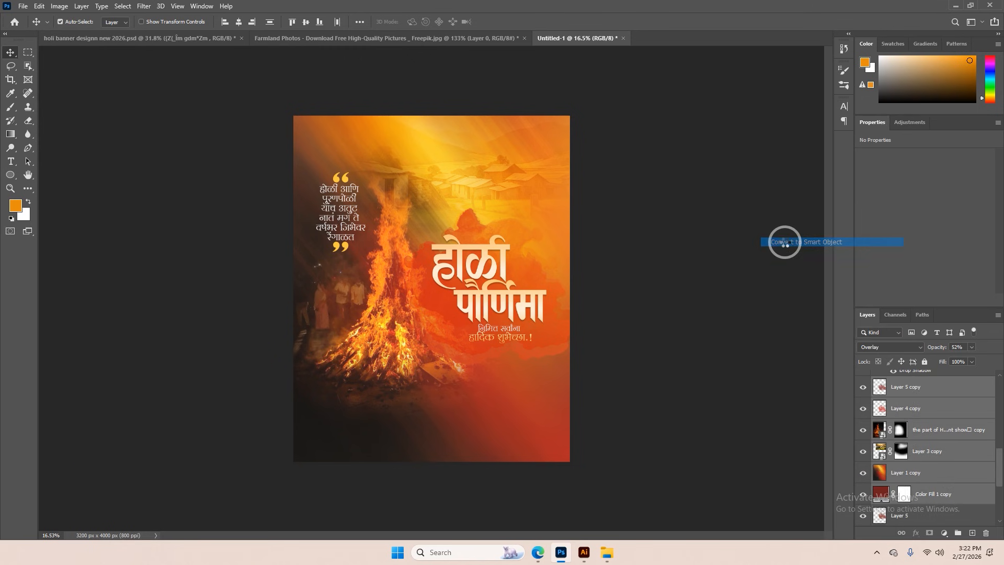
Apply the Filter Gallery's Grain texture to the smart object with intensity 40, contrast 50 and Regular grain type
click(135, 10)
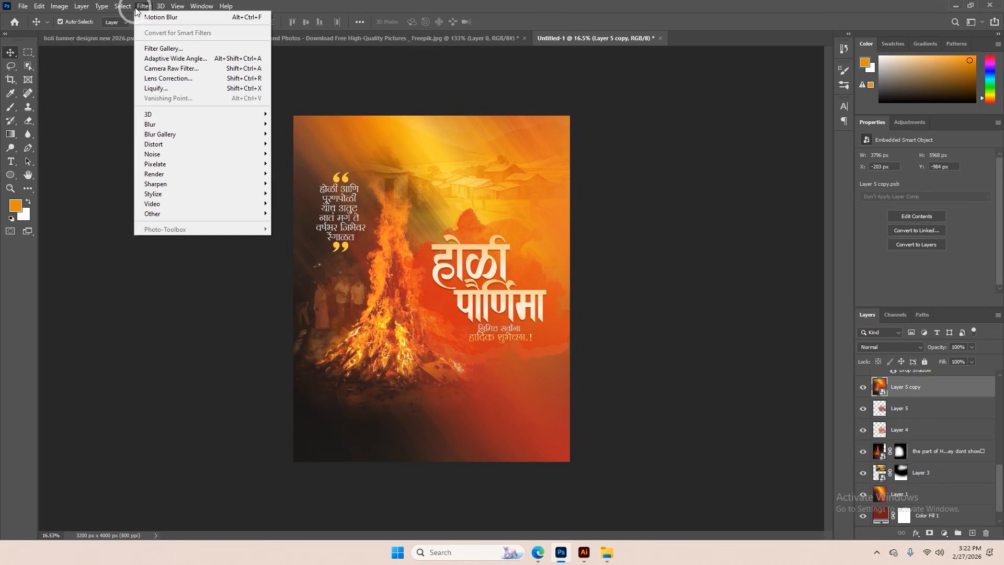
click(508, 218)
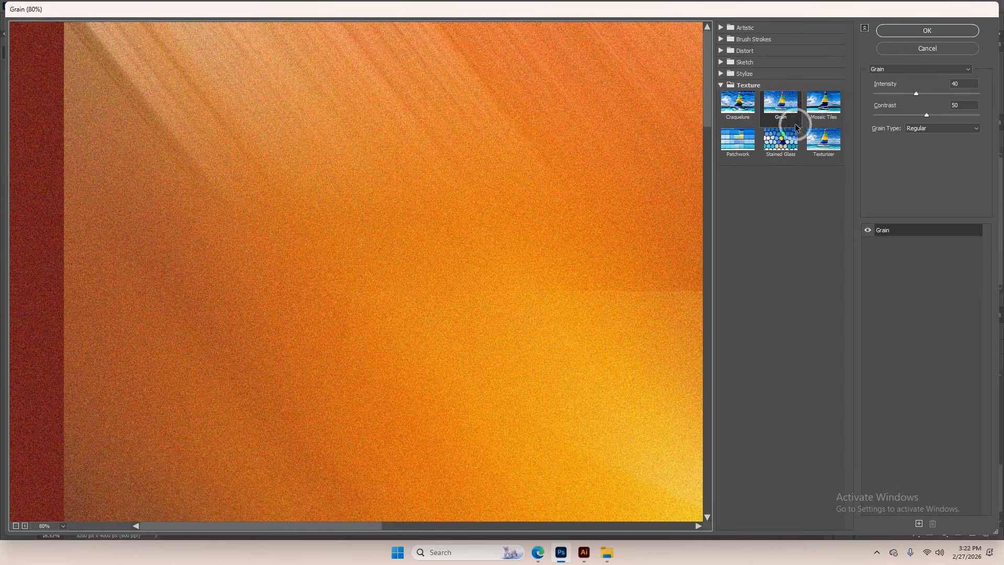
scroll(490, 255, down, 4)
scroll(490, 255, down, 1)
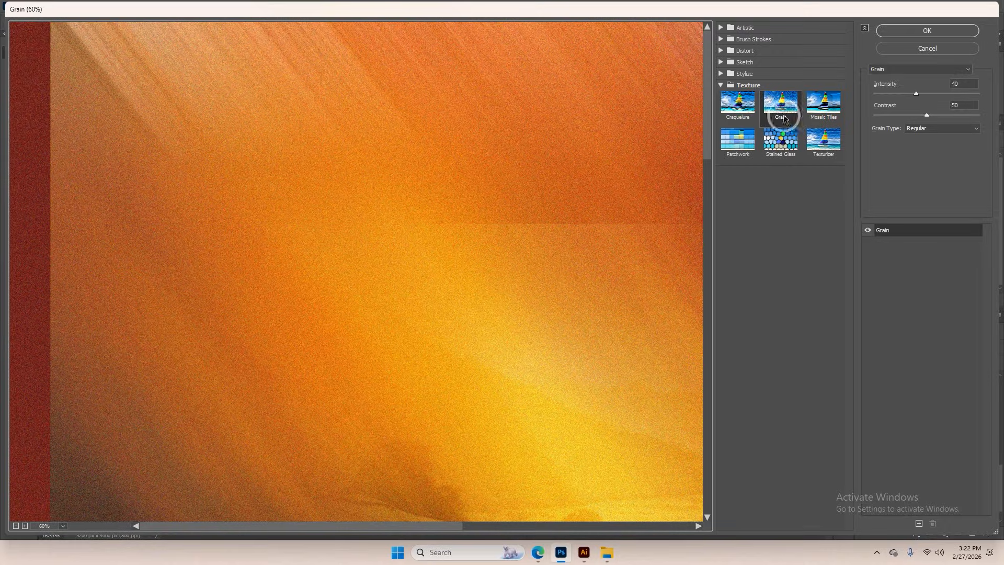
click(913, 32)
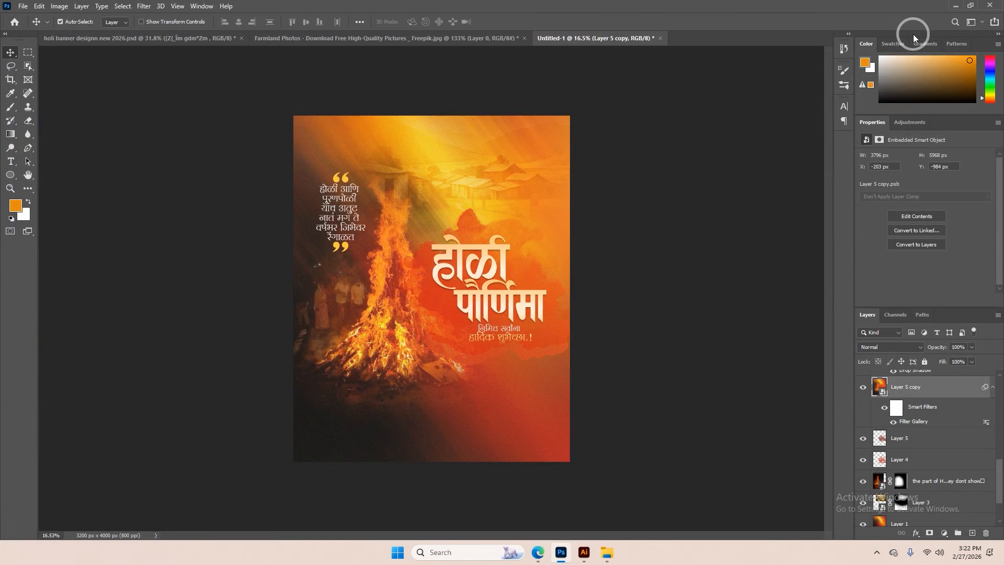
Stamp all visible layers into a new merged layer above the orange glow layer
scroll(538, 262, up, 5)
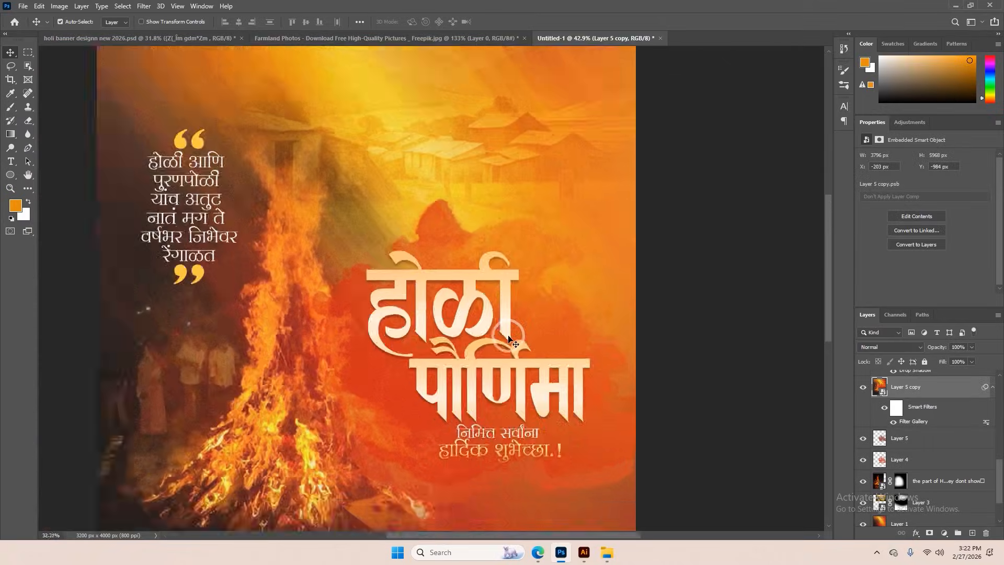
scroll(510, 340, down, 5)
scroll(891, 403, up, 3)
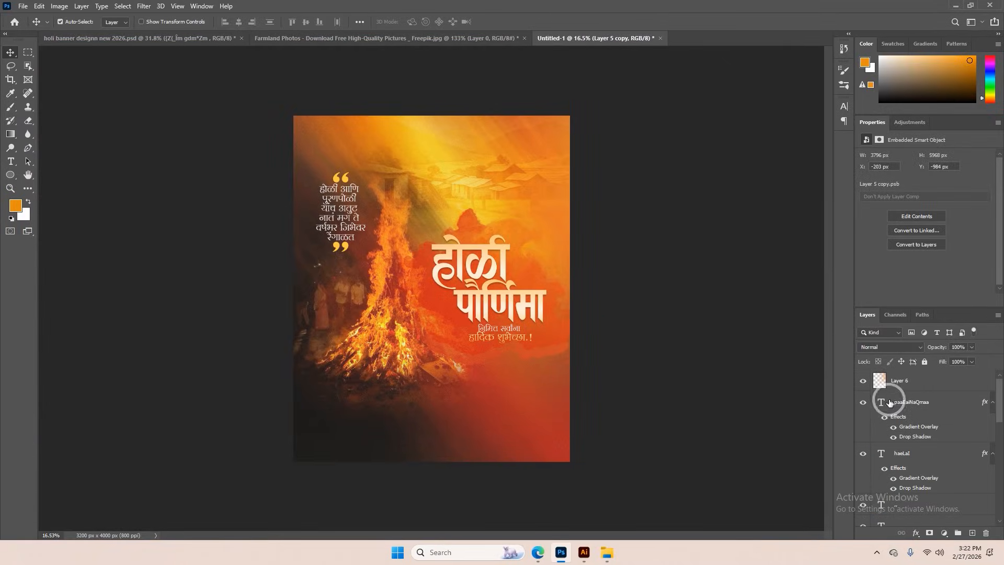
click(889, 385)
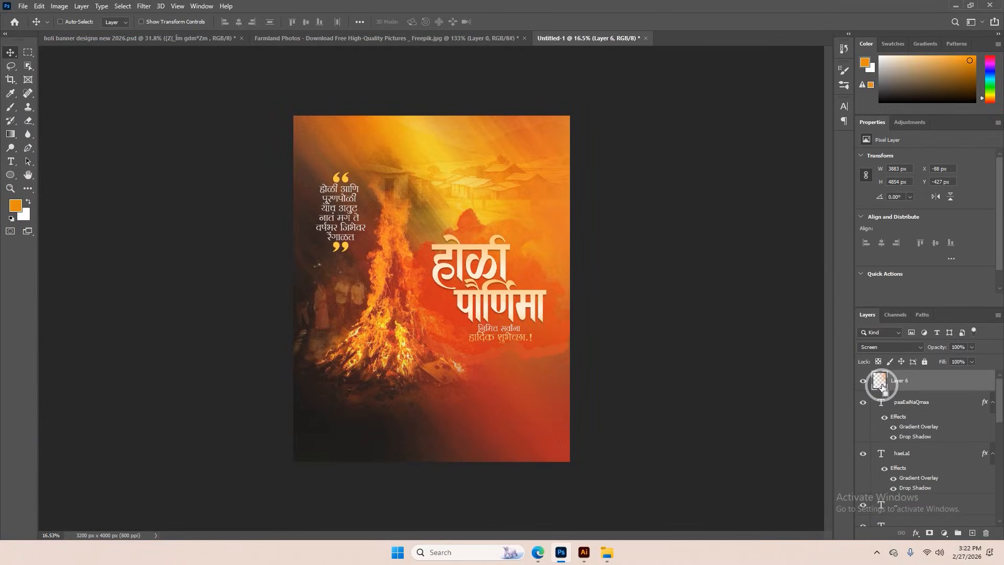
key(ctrl+alt+shift+e)
Open the merged layer in the Camera Raw filter and set contrast +13, shadows +13, whites +16, blacks -19, texture +8 and clarity +8
click(144, 6)
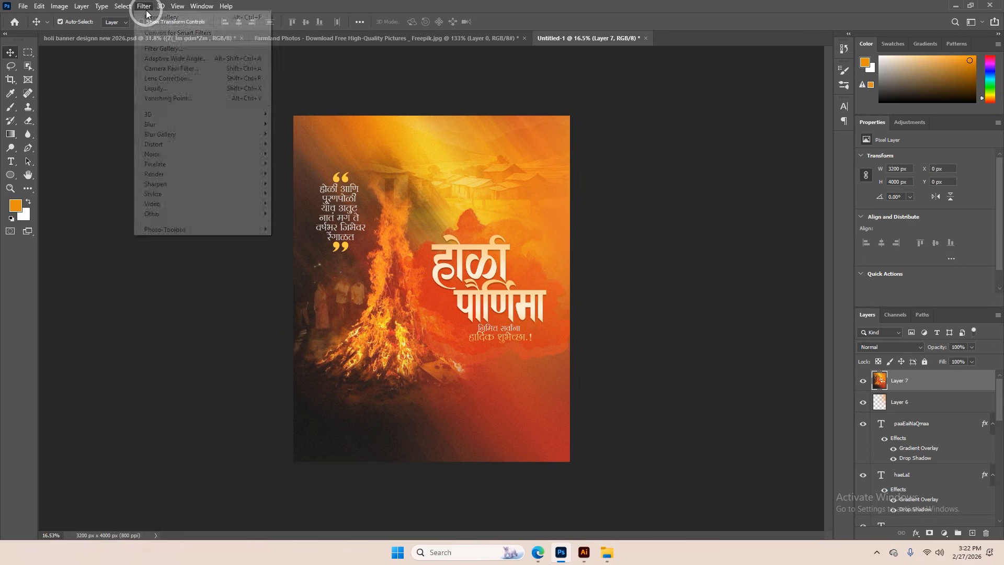
click(177, 69)
click(512, 184)
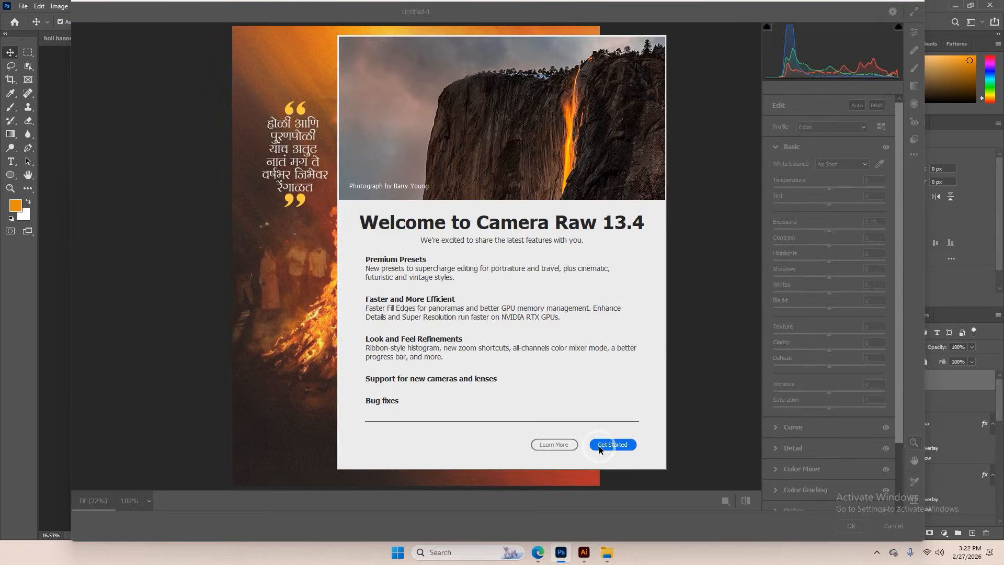
click(600, 449)
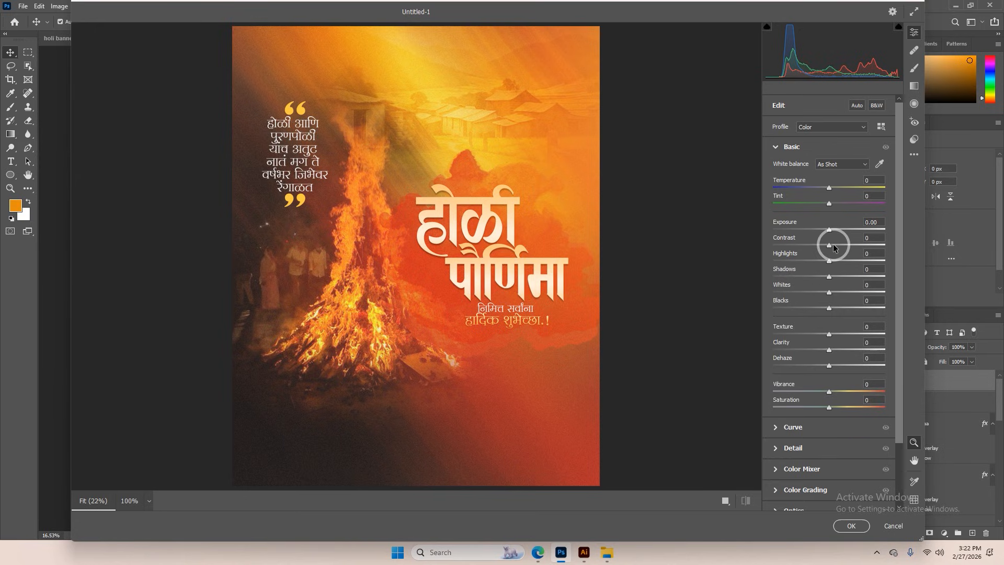
mouse_move(837, 247)
mouse_down()
mouse_move(862, 250)
mouse_move(836, 246)
mouse_up()
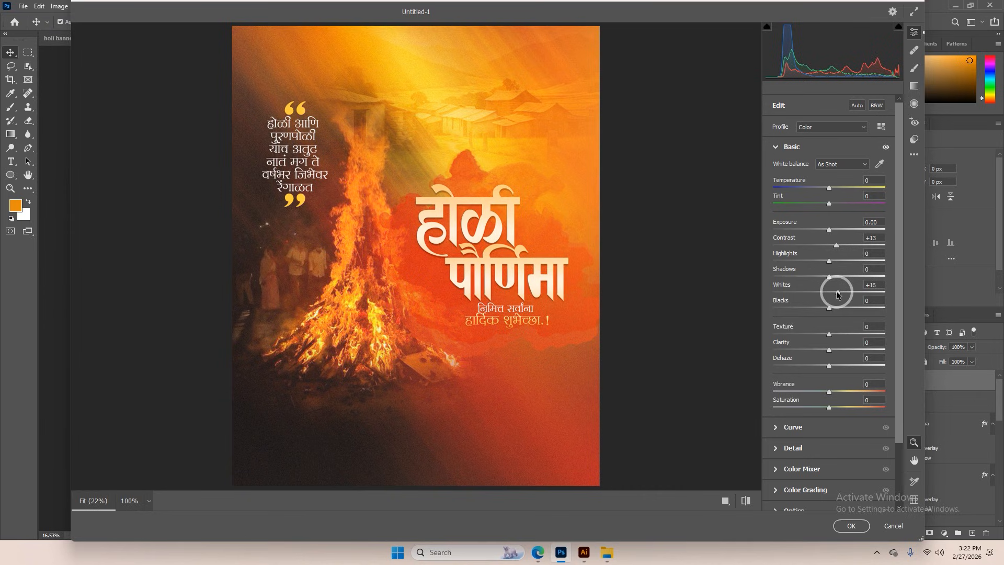
drag(827, 311, 820, 310)
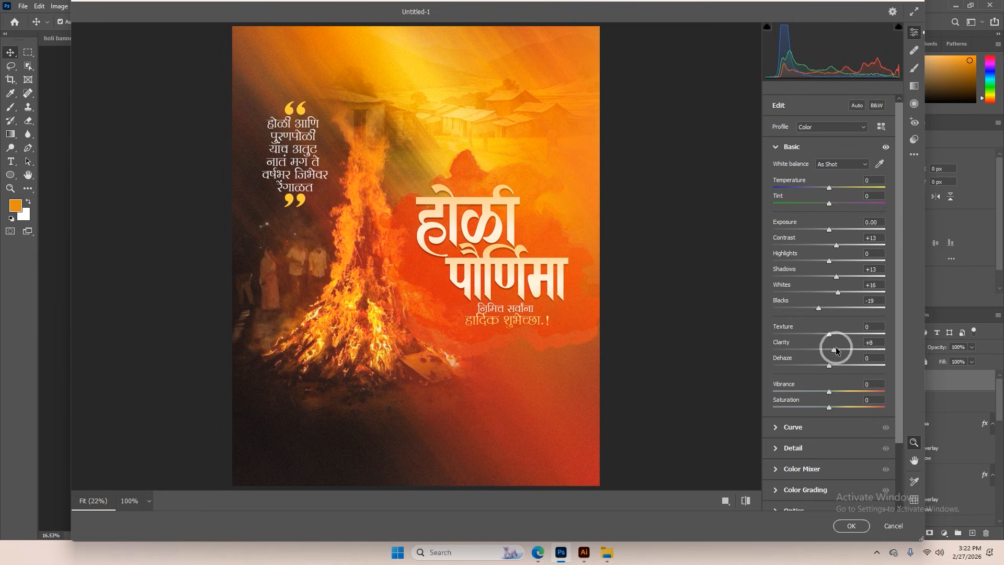
Set the green primary saturation to +16 in the calibration settings and apply the Camera Raw grading
scroll(833, 333, down, 3)
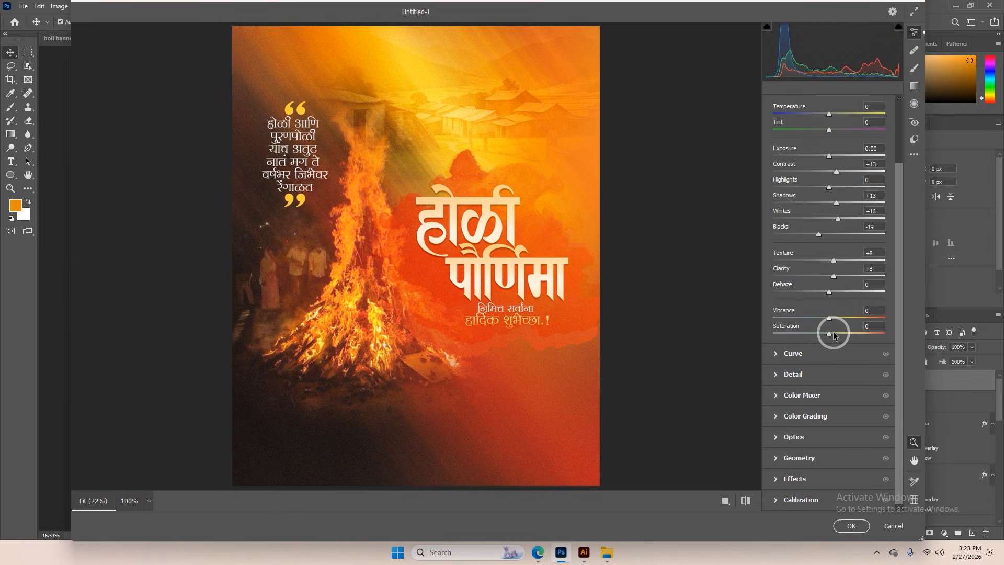
click(777, 494)
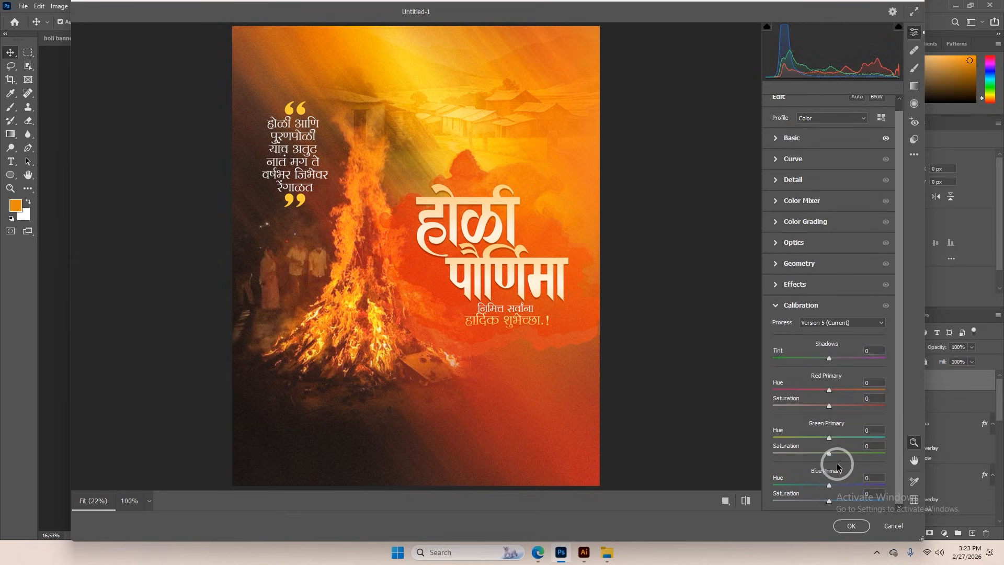
drag(829, 453, 847, 453)
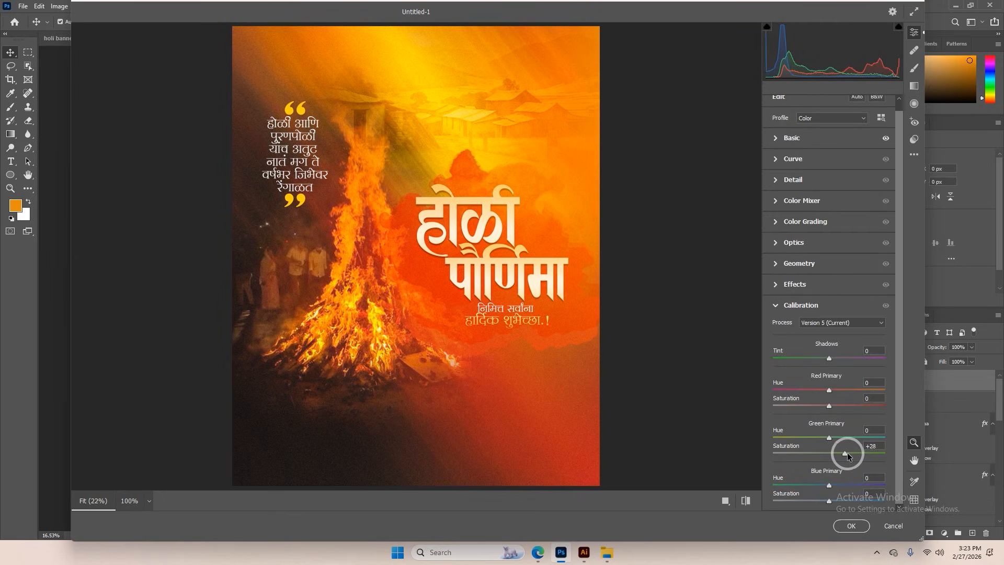
click(851, 526)
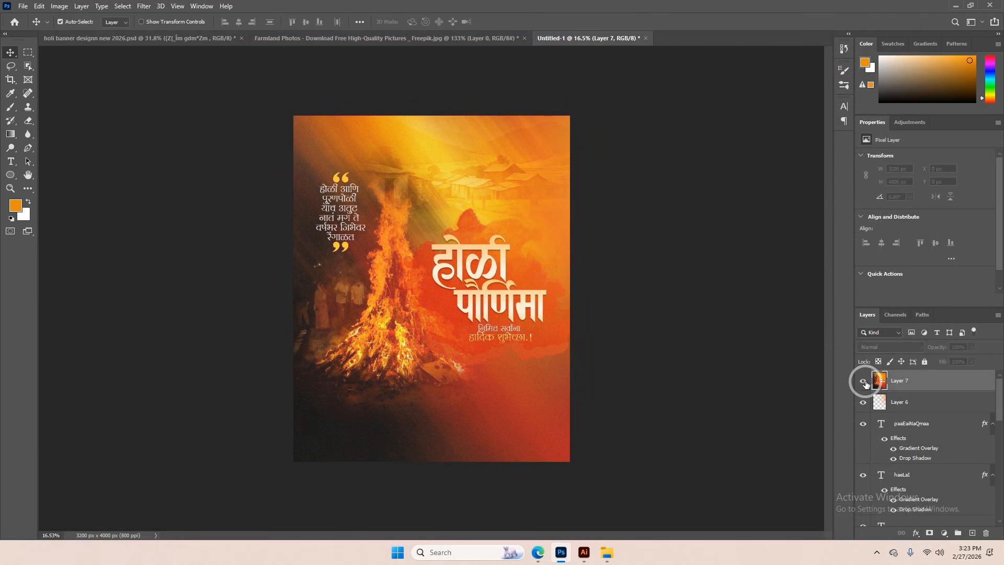
scroll(523, 345, up, 5)
scroll(526, 340, down, 4)
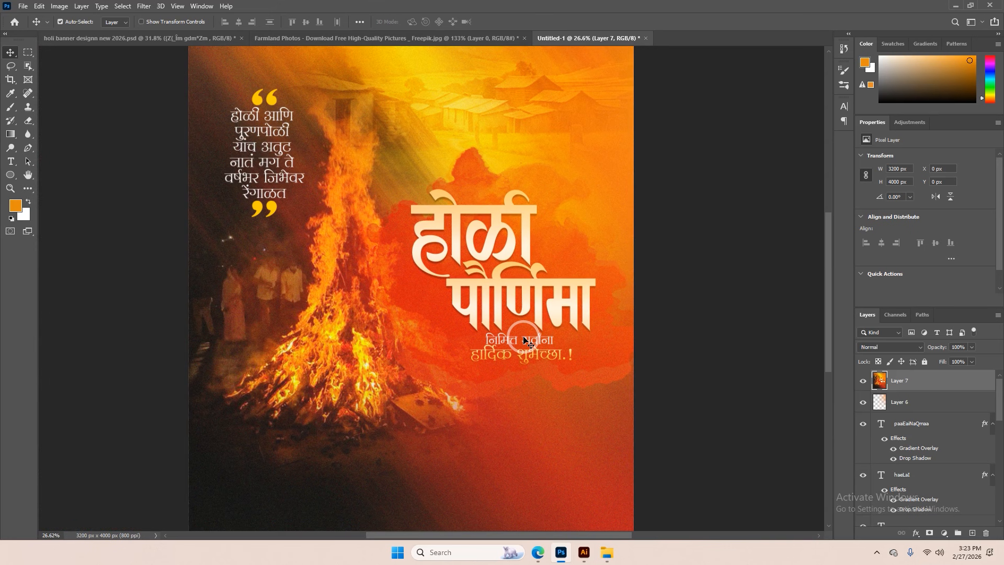
scroll(251, 65, up, 2)
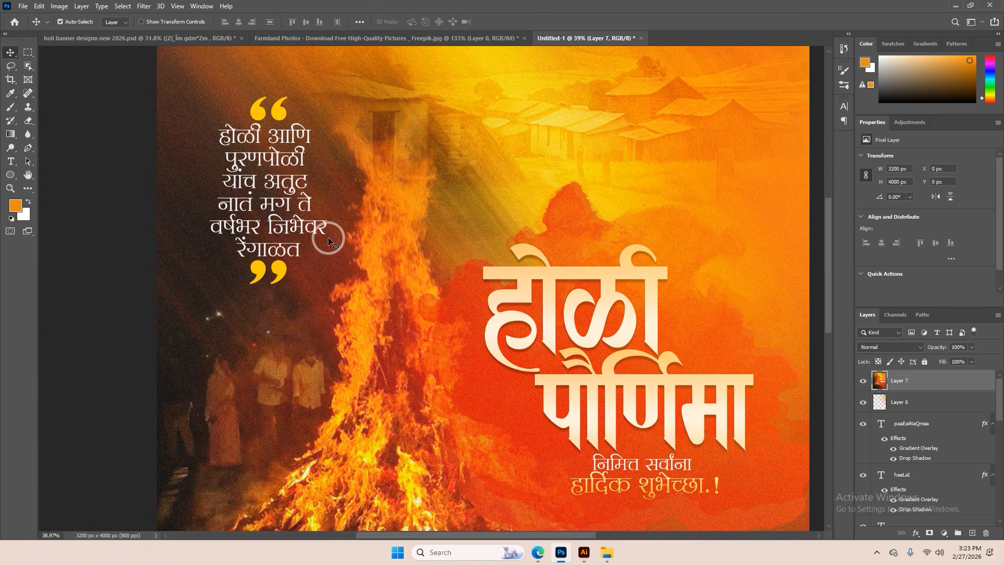
scroll(257, 151, up, 3)
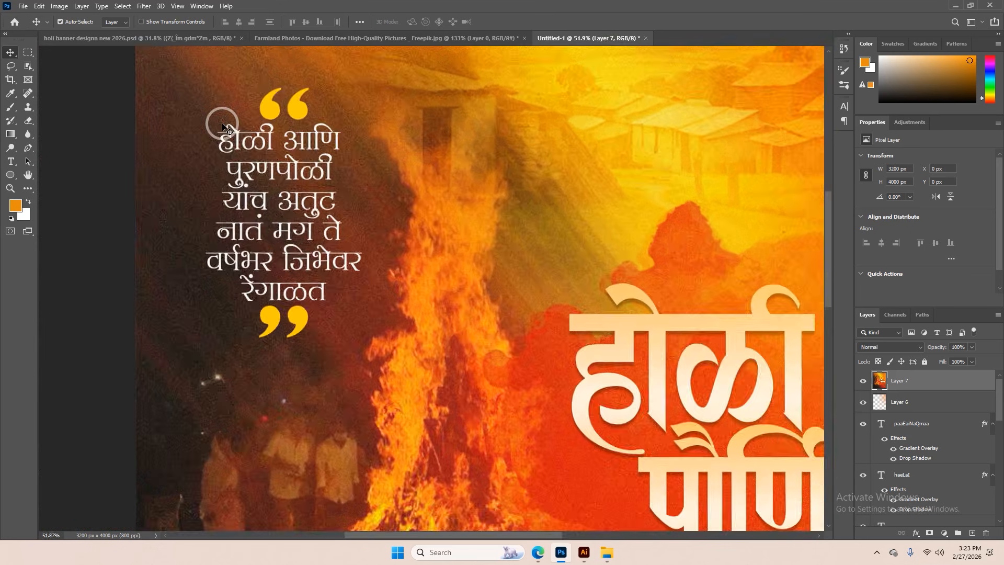
scroll(260, 127, down, 4)
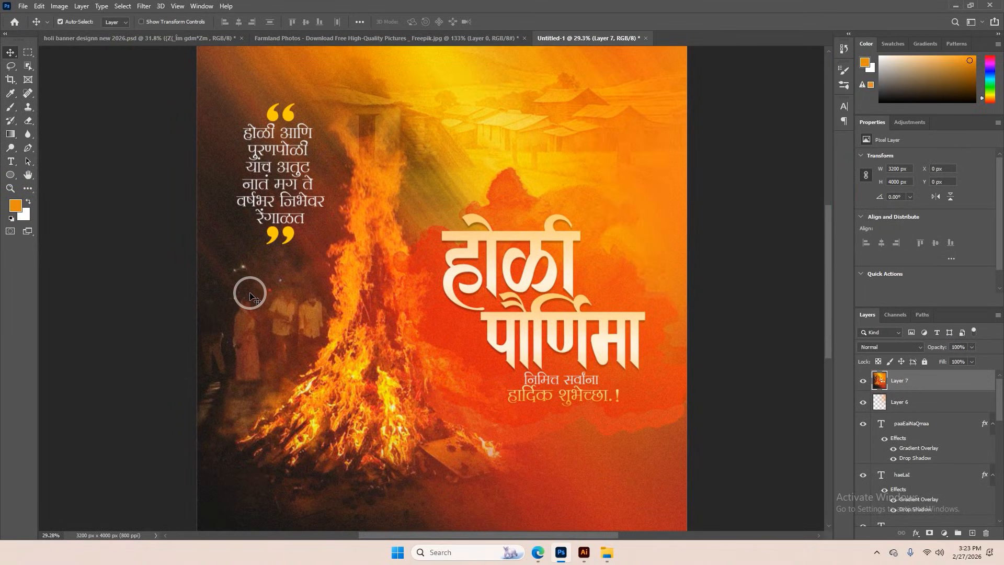
Left-align the Marathi quote text and shift it slightly left together with its linked quotation marks
double_click(275, 187)
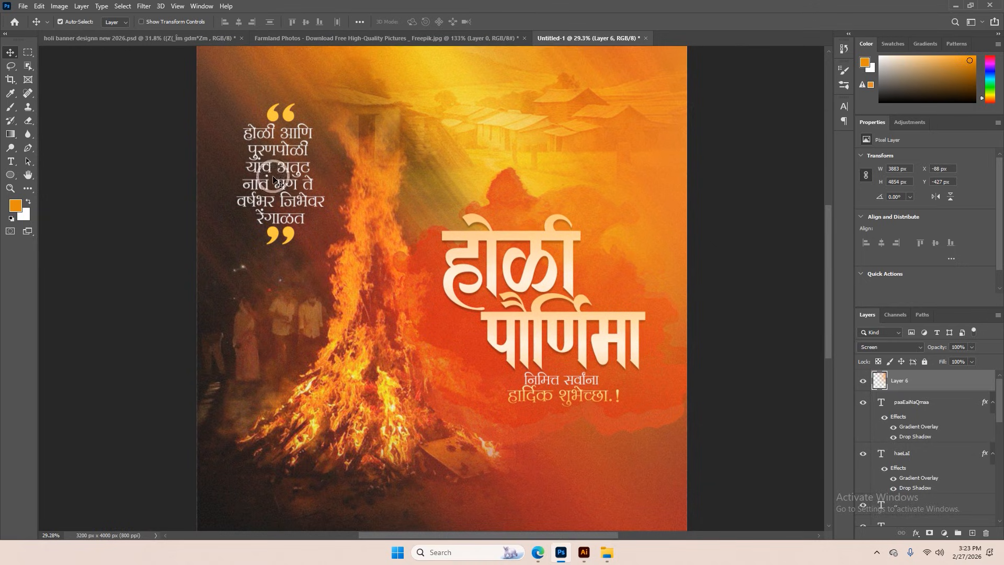
click(371, 22)
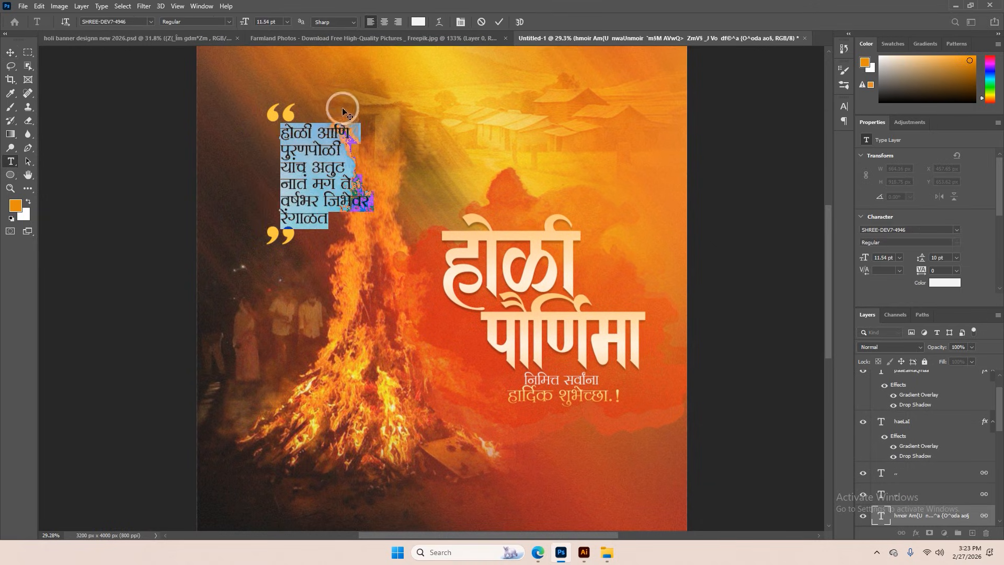
click(499, 21)
key(v)
drag(282, 112, 268, 115)
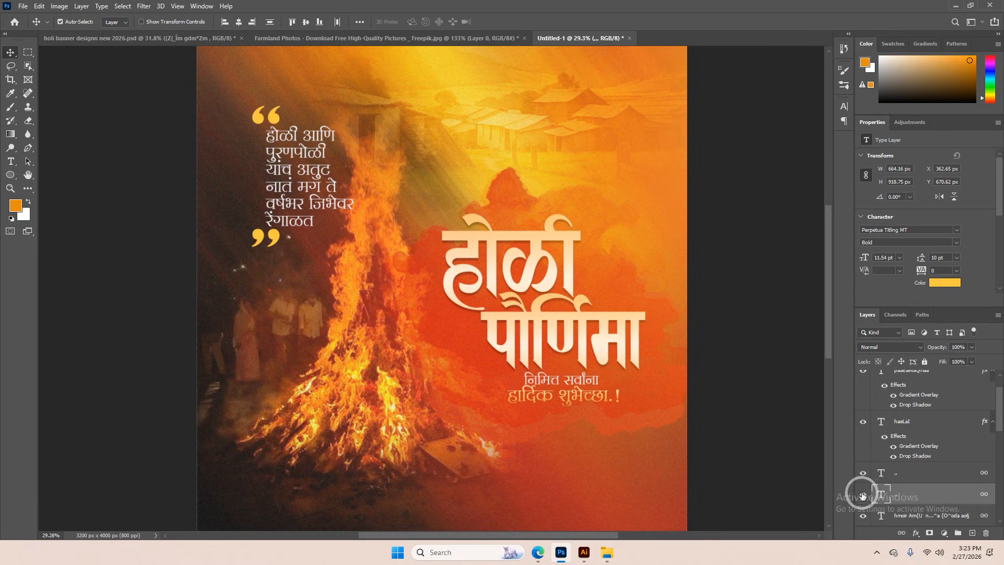
Hide both quotation mark layers and move the quote text 233 px left and 35 px down
click(863, 473)
drag(317, 162, 280, 167)
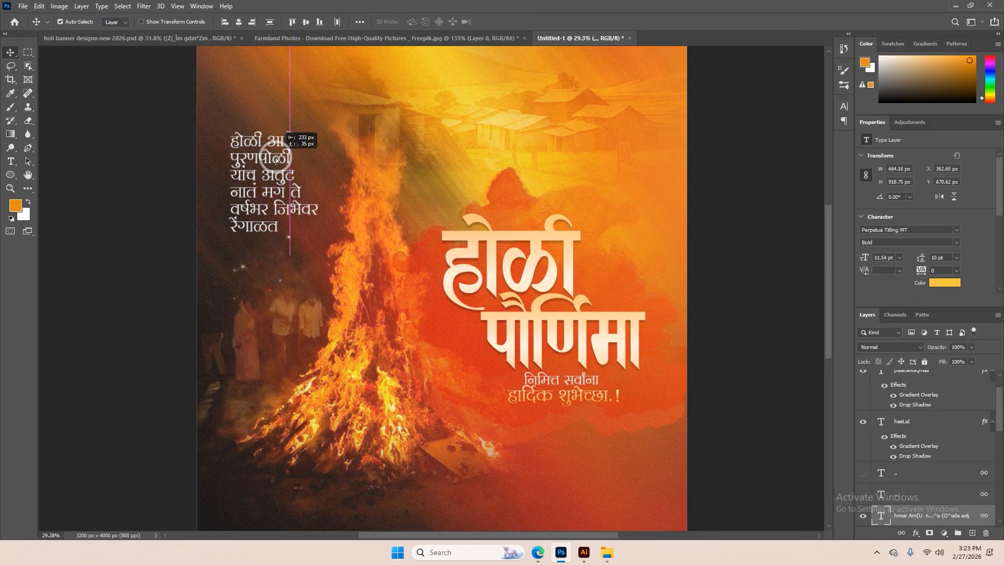
scroll(280, 167, down, 2)
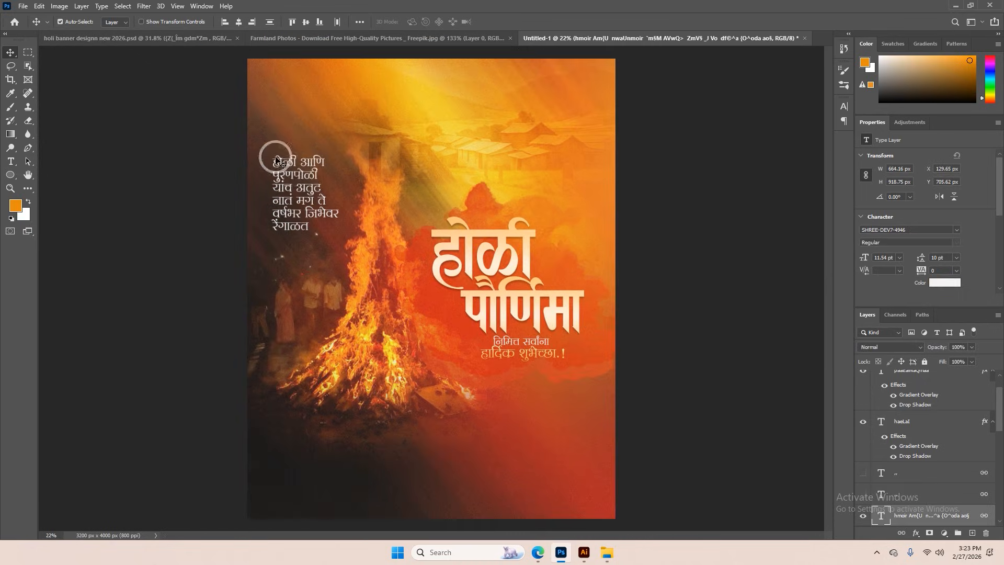
Hide the orange glow layer and select the पौर्णिमा title text on the artwork
click(494, 312)
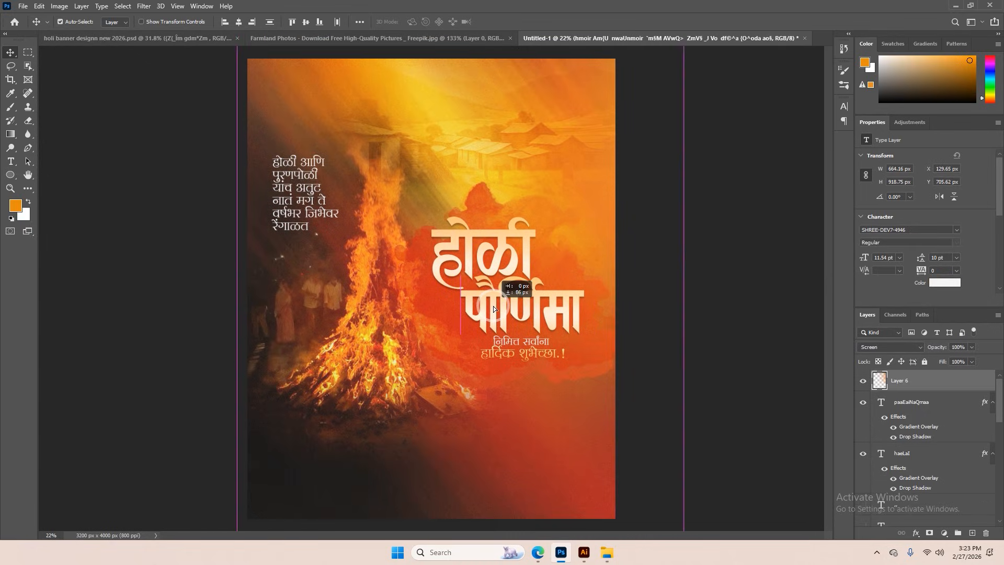
click(865, 382)
drag(534, 304, 506, 316)
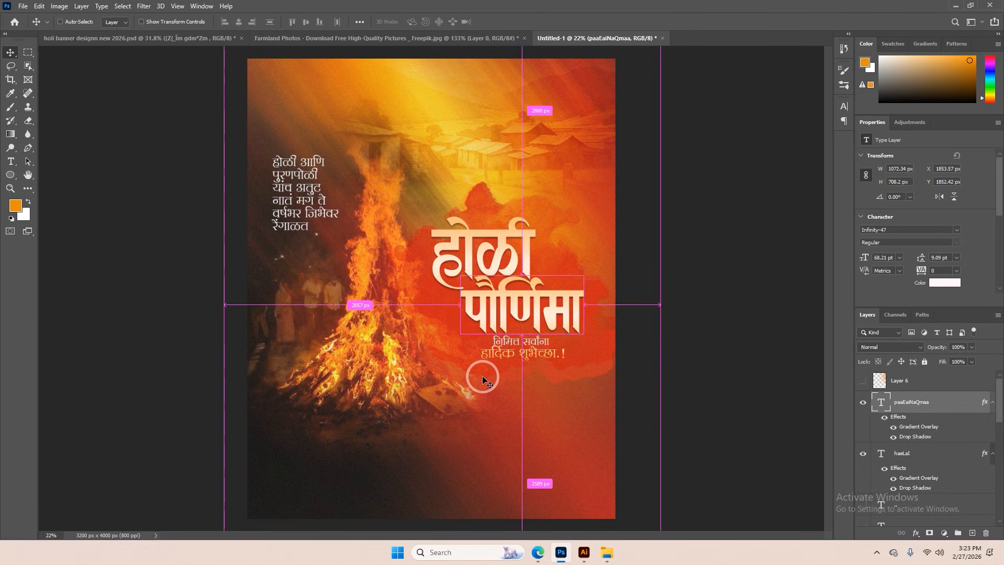
Undo the quote alignment, position and layer visibility changes and bring back the graded merged layer
drag(317, 190, 315, 180)
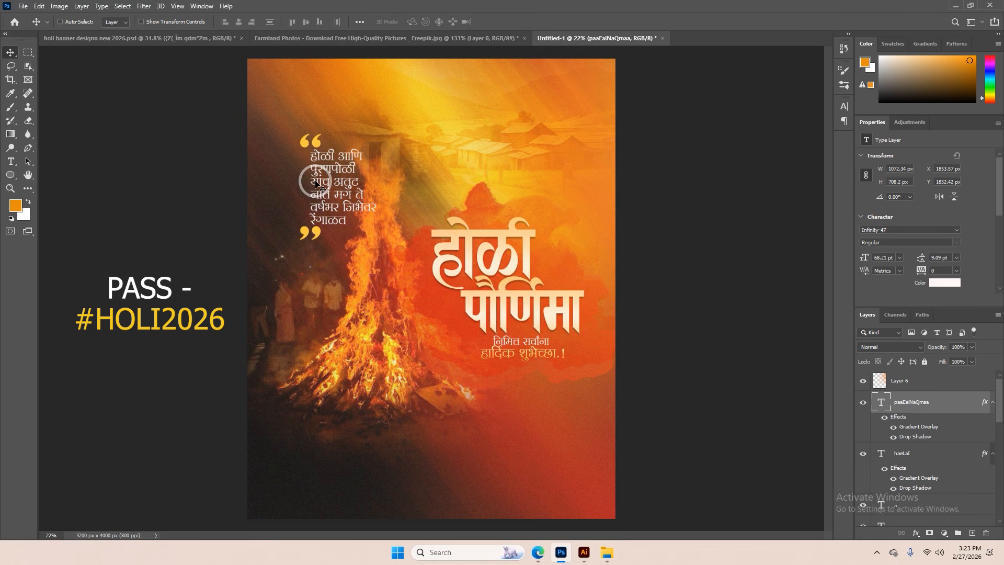
key(ctrl+z)
key(ctrl+alt+shift+e)
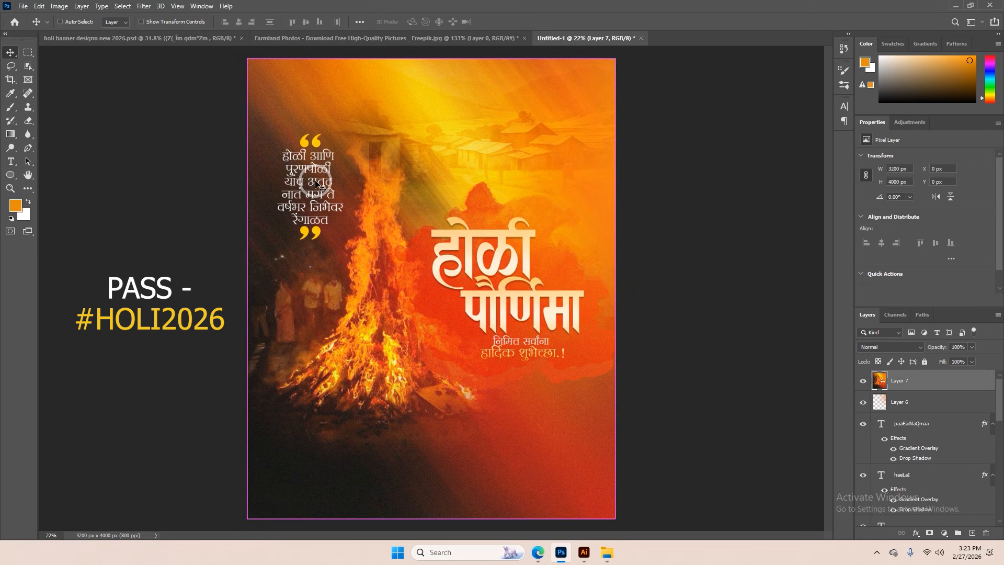
Examine the finished banner's quote, bonfire and title up close and the whole composition at full view
scroll(316, 186, up, 2)
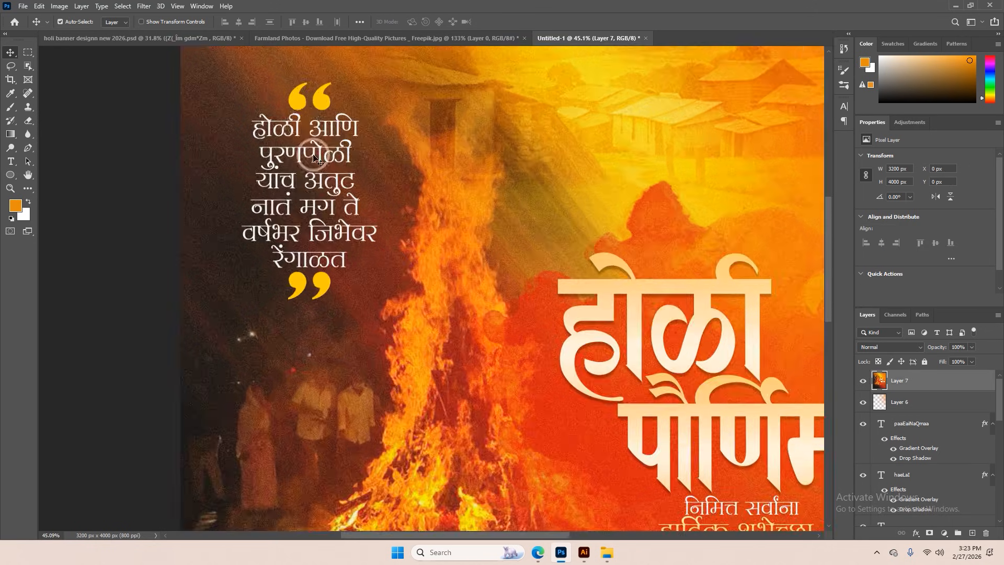
scroll(477, 269, down, 2)
scroll(578, 386, down, 1)
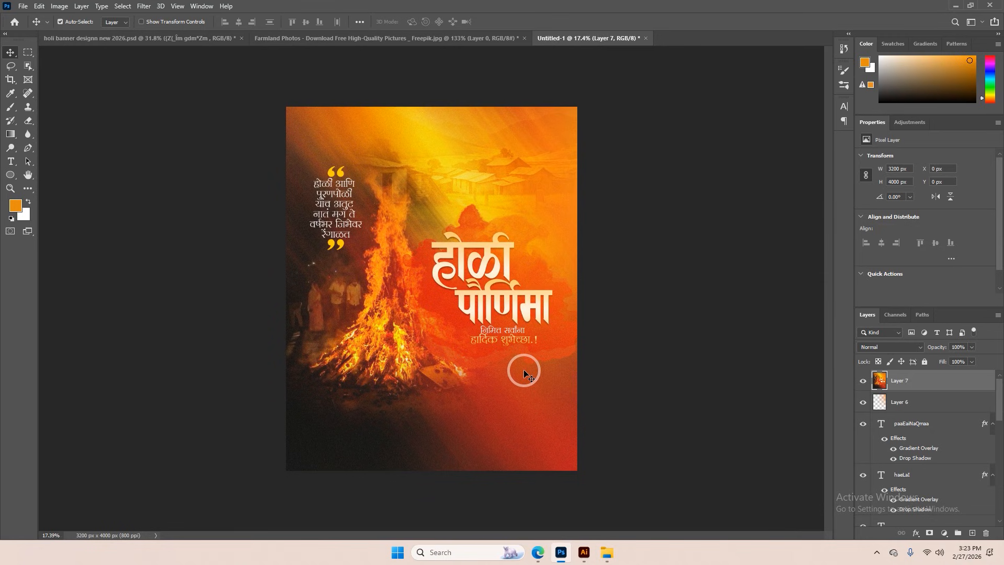
scroll(524, 373, up, 2)
scroll(525, 373, down, 1)
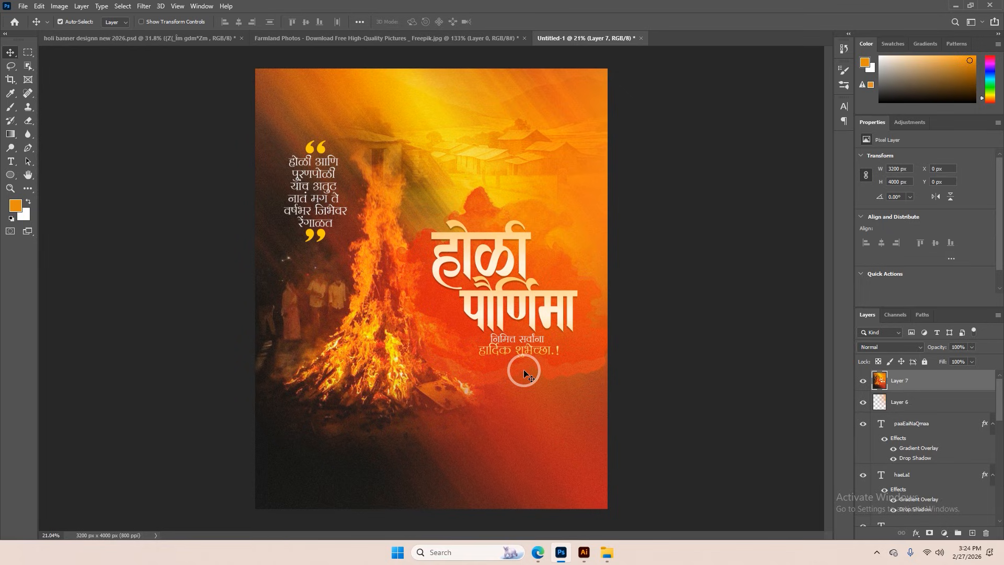
scroll(515, 256, down, 1)
scroll(602, 277, up, 1)
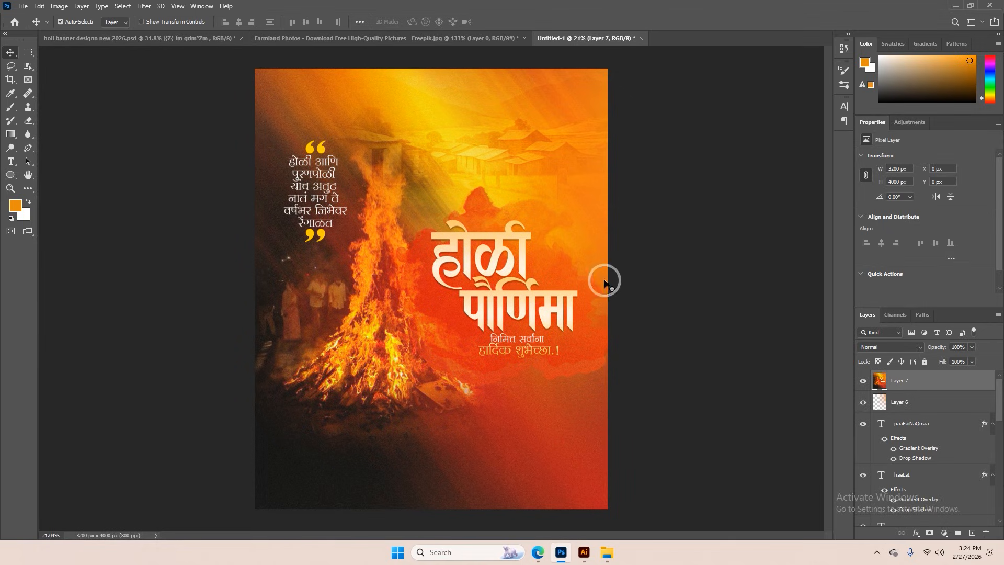